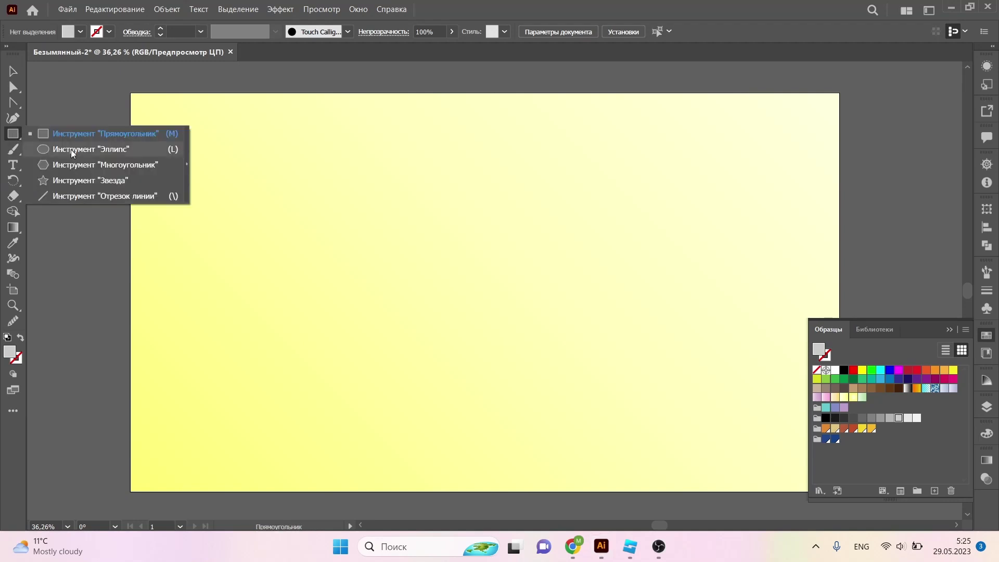
Draw a large grey circle in the middle of the yellow artboard.
{"action": "left_click", "coordinate": [78, 147]}
{"action": "mouse_move", "coordinate": [346, 158]}
{"action": "left_mouse_down"}
{"action": "mouse_move", "coordinate": [477, 299]}
{"action": "mouse_move", "coordinate": [622, 414]}
{"action": "mouse_move", "coordinate": [644, 452]}
{"action": "left_mouse_up"}
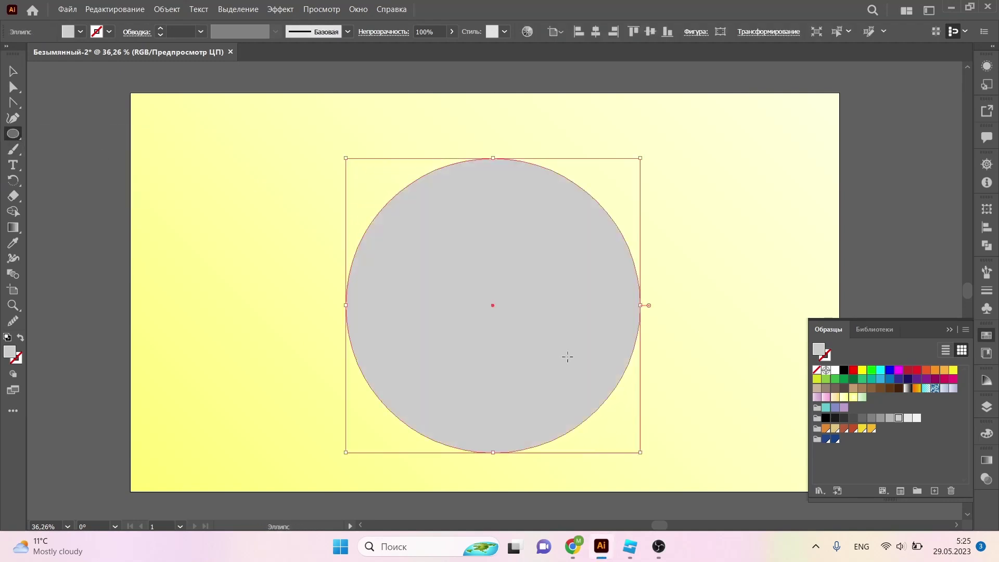
{"action": "key", "text": "v"}
{"action": "left_click_drag", "start_coordinate": [486, 320], "coordinate": [479, 315]}
{"action": "left_click", "coordinate": [728, 370]}
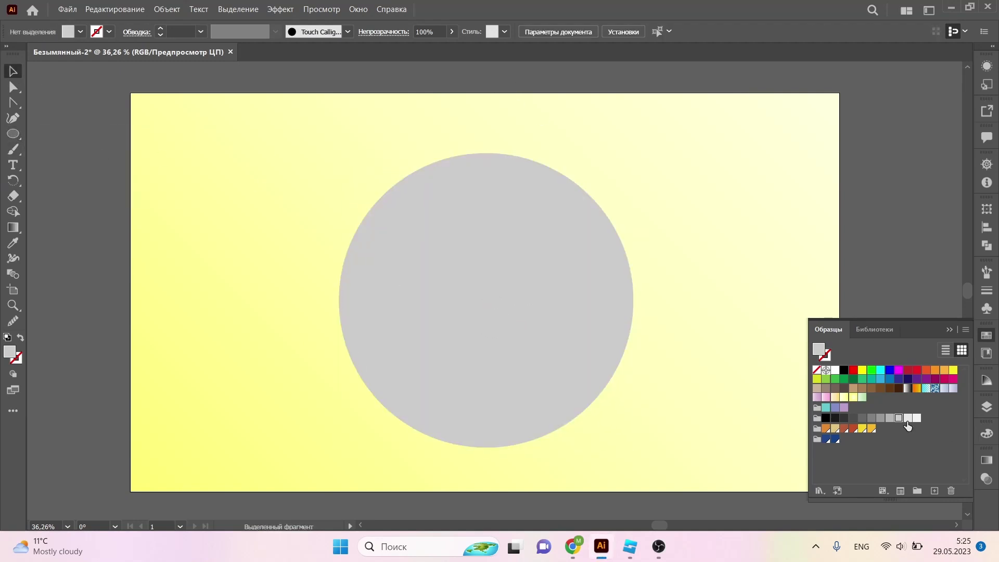
Add a lighter grey circle and scale it to sit centred on the grey one.
{"action": "left_click", "coordinate": [13, 133]}
{"action": "left_click", "coordinate": [414, 225]}
{"action": "key", "text": "Return"}
{"action": "key", "text": "v"}
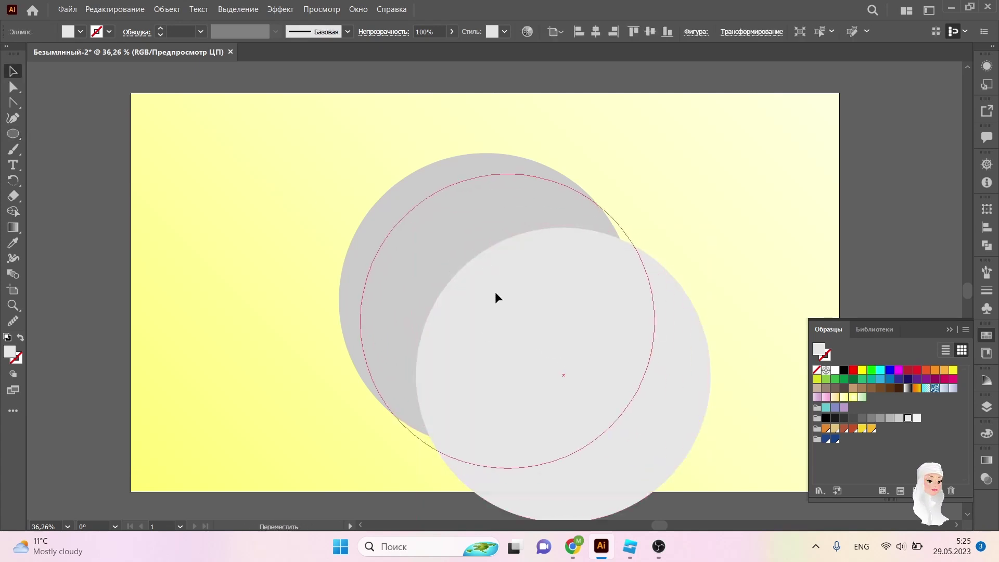
{"action": "left_click_drag", "start_coordinate": [554, 349], "coordinate": [485, 276]}
{"action": "left_click_drag", "start_coordinate": [645, 302], "coordinate": [626, 297]}
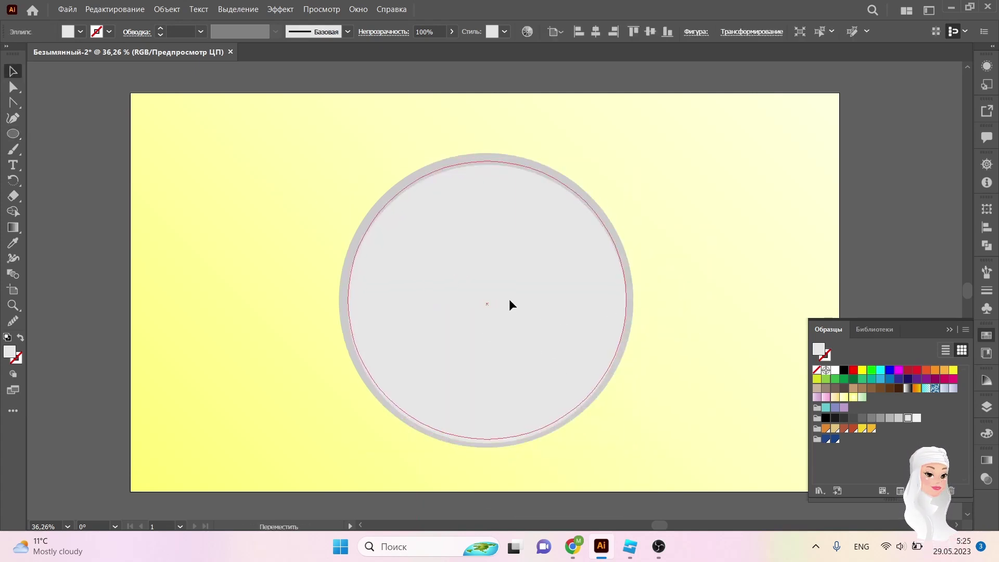
{"action": "key", "text": "ctrl+shift+a"}
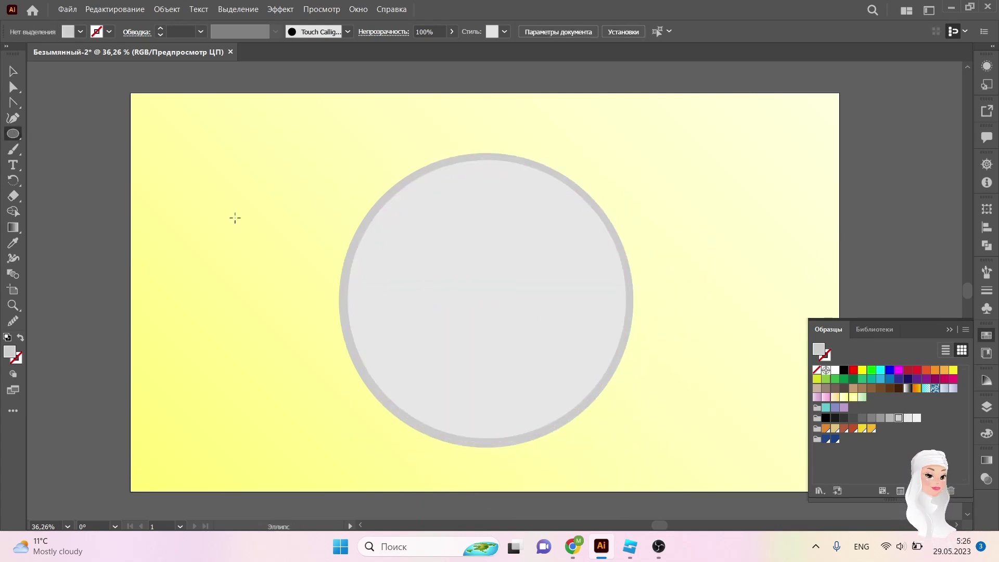
Draw a smaller circle centred inside the plate's rim.
{"action": "left_click_drag", "start_coordinate": [450, 279], "coordinate": [584, 410]}
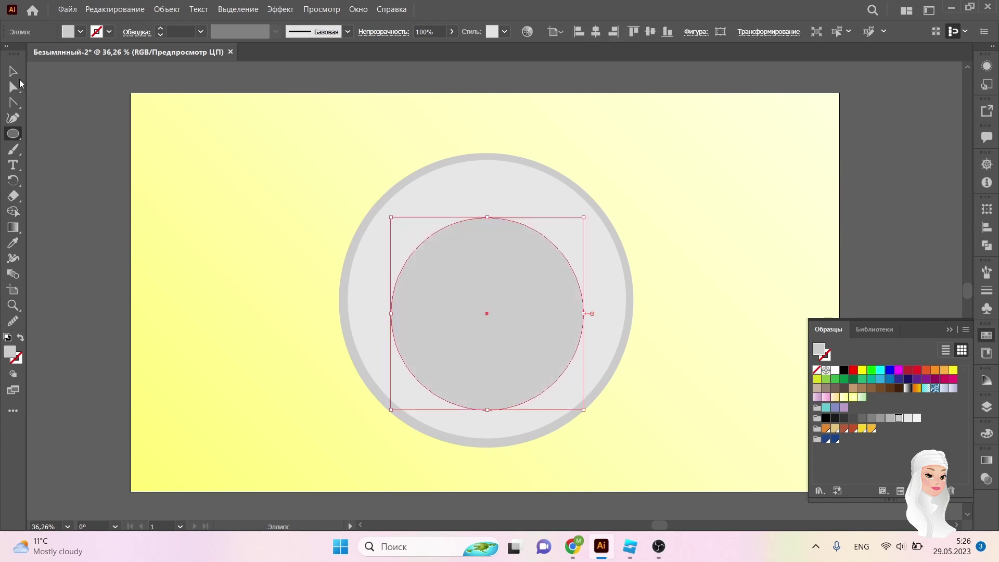
{"action": "key", "text": "v"}
{"action": "left_click_drag", "start_coordinate": [486, 307], "coordinate": [485, 301]}
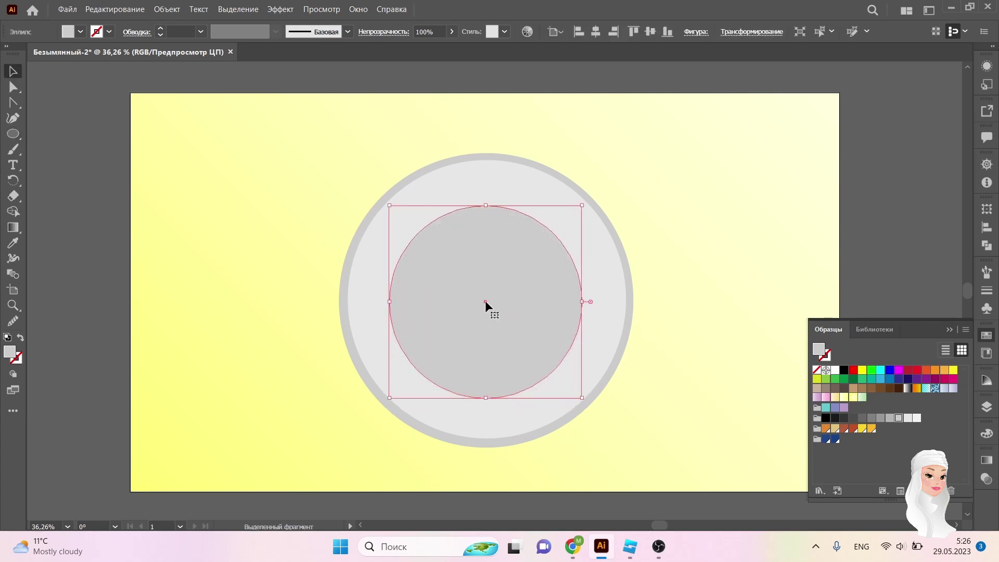
{"action": "left_click", "coordinate": [584, 84]}
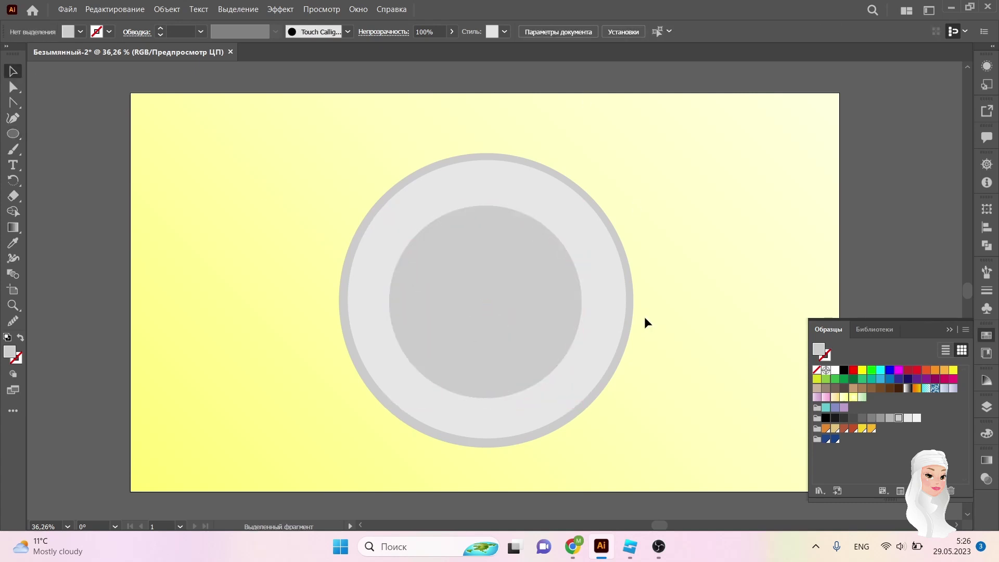
Duplicate the inner circle, offset it and use Pathfinder Minus Front to leave a crescent.
{"action": "left_click", "coordinate": [506, 287]}
{"action": "key", "text": "a"}
{"action": "key", "text": "ctrl+c"}
{"action": "key", "text": "ctrl+f"}
{"action": "key", "text": "v"}
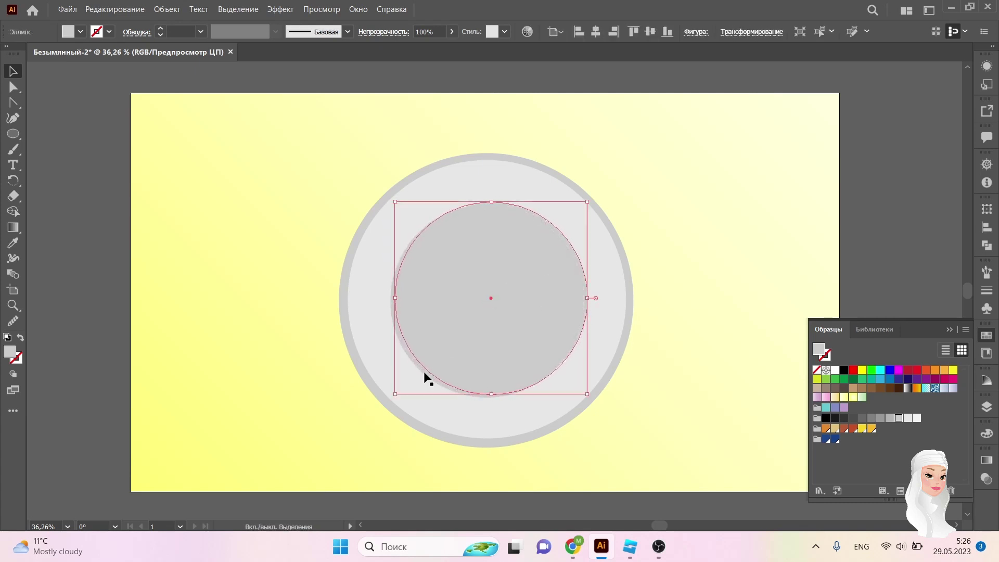
{"action": "left_click", "coordinate": [986, 245]}
{"action": "left_click", "coordinate": [858, 238]}
Set the crescent shadow to Multiply blending at 58% opacity.
{"action": "left_click", "coordinate": [383, 32]}
{"action": "left_click", "coordinate": [260, 54]}
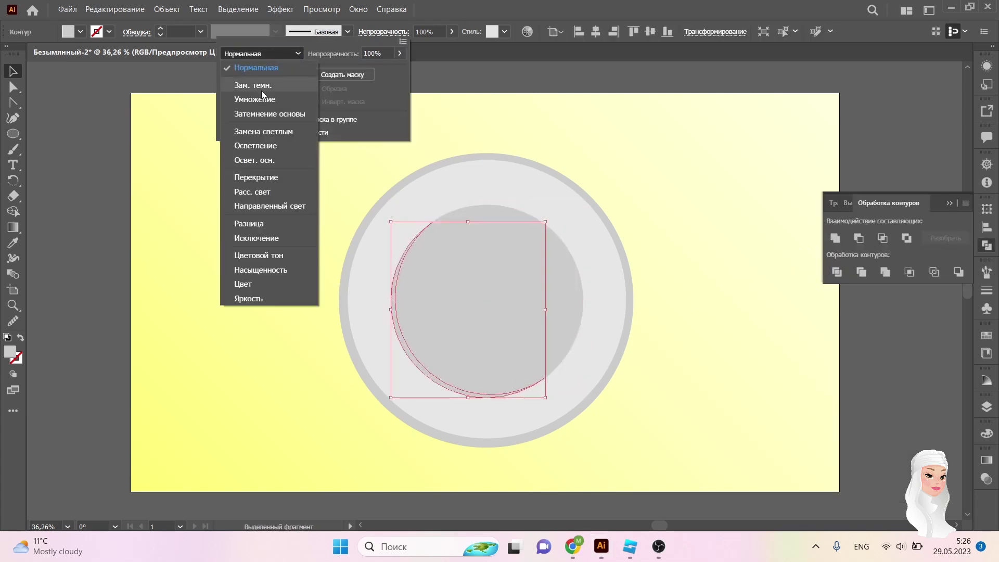
{"action": "left_click", "coordinate": [256, 100]}
{"action": "type", "text": "58"}
{"action": "key", "text": "Return"}
{"action": "left_click", "coordinate": [531, 81]}
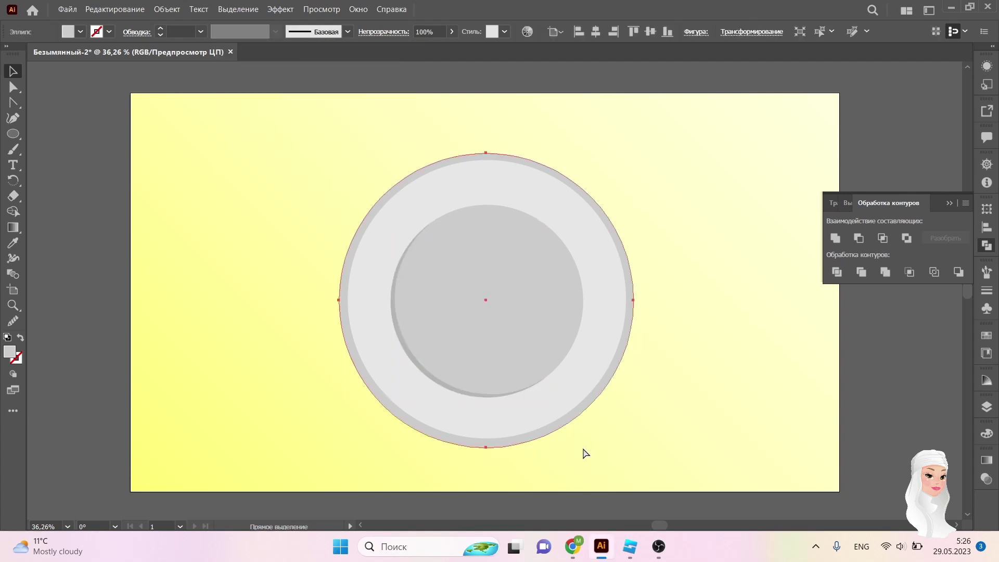
Enlarge the outer plate circle slightly and set it to Multiply blending.
{"action": "left_click", "coordinate": [485, 445]}
{"action": "left_click_drag", "start_coordinate": [339, 447], "coordinate": [335, 449]}
{"action": "left_click_drag", "start_coordinate": [633, 153], "coordinate": [641, 140]}
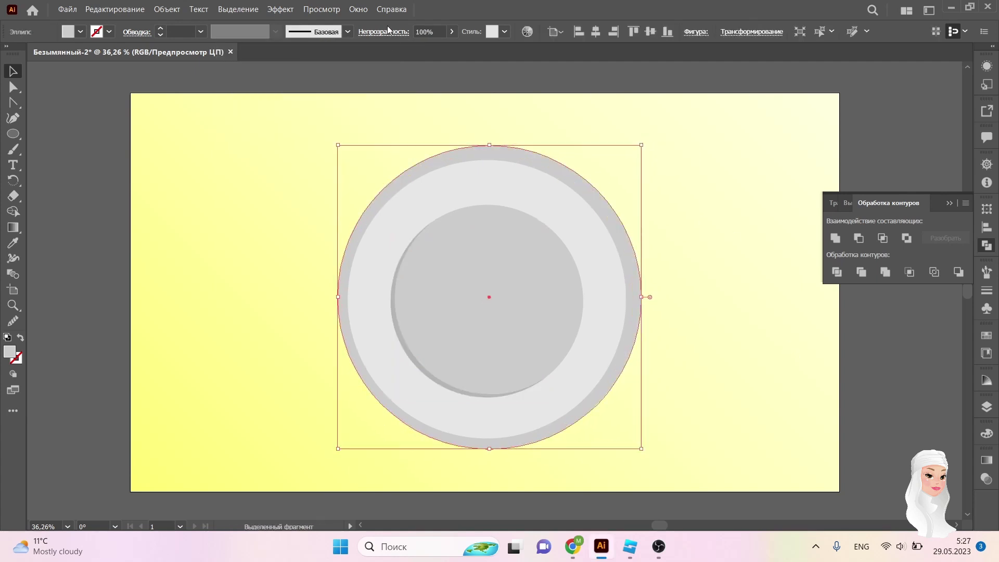
{"action": "left_click", "coordinate": [383, 32]}
{"action": "left_click", "coordinate": [260, 54]}
{"action": "left_click", "coordinate": [260, 99]}
{"action": "left_click", "coordinate": [808, 349]}
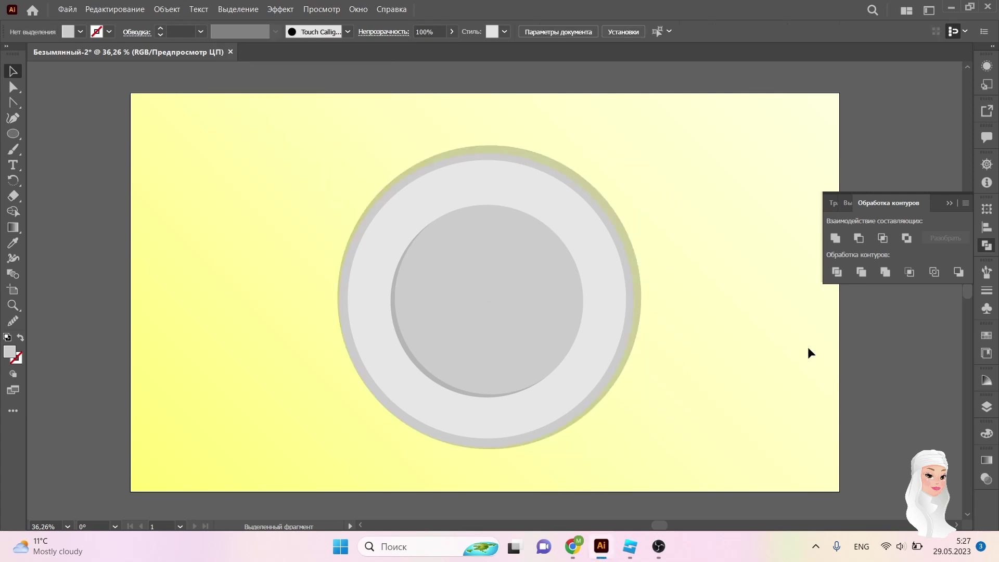
{"action": "left_click", "coordinate": [986, 406]}
Draw a tan circle and centre it on the plate.
{"action": "left_click", "coordinate": [986, 433]}
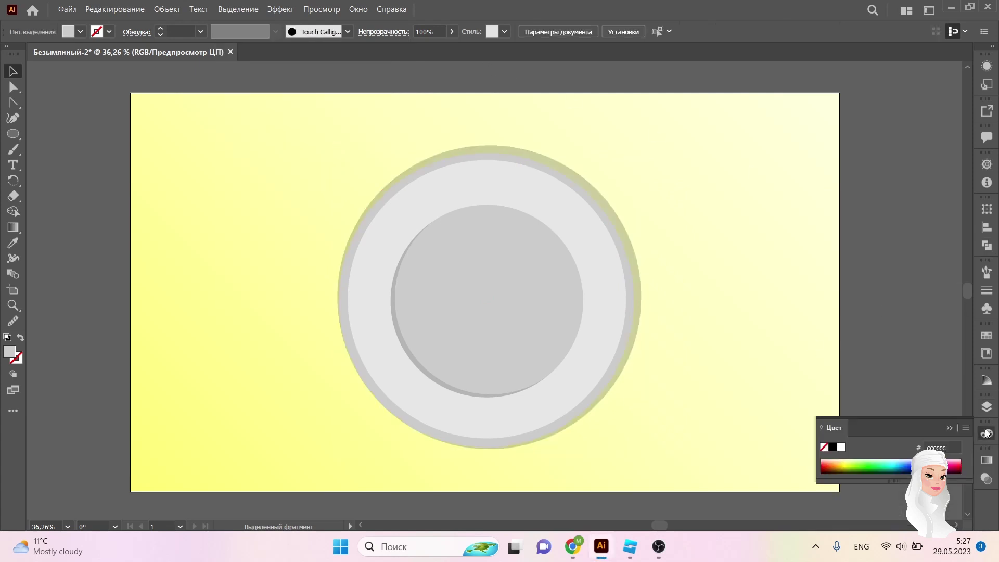
{"action": "left_click", "coordinate": [986, 335]}
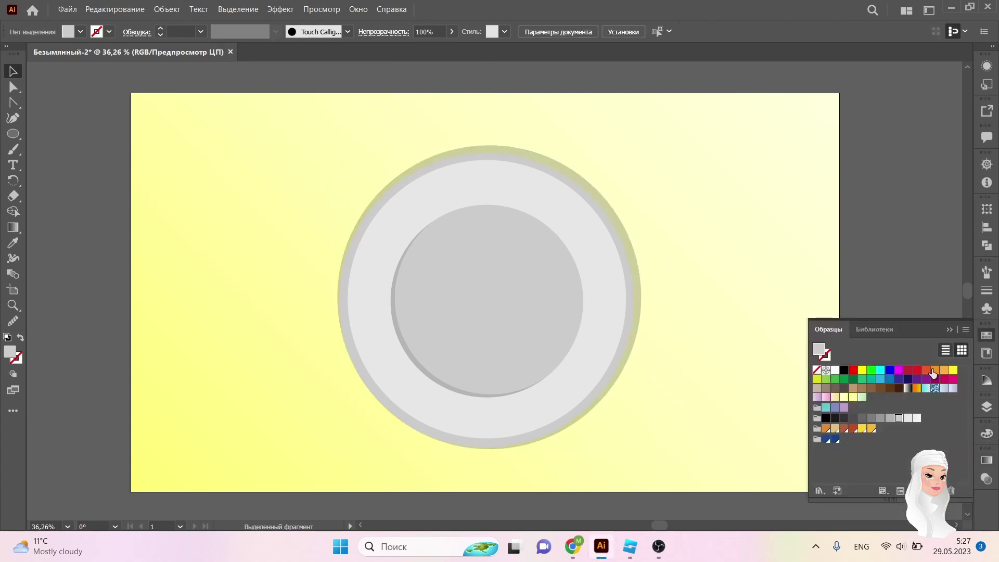
{"action": "left_click", "coordinate": [835, 428]}
{"action": "left_click", "coordinate": [10, 134]}
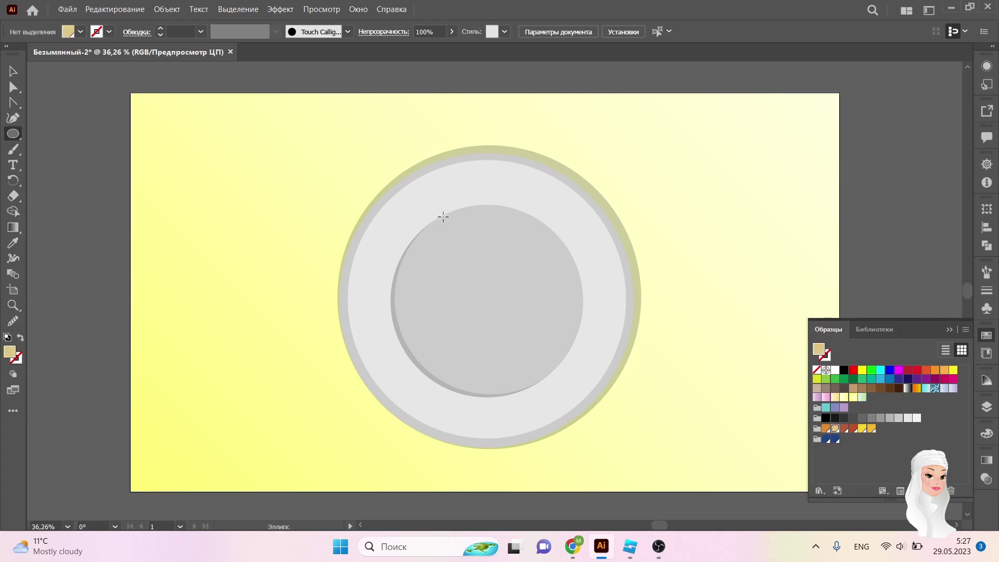
{"action": "left_click_drag", "start_coordinate": [611, 391], "coordinate": [611, 391]}
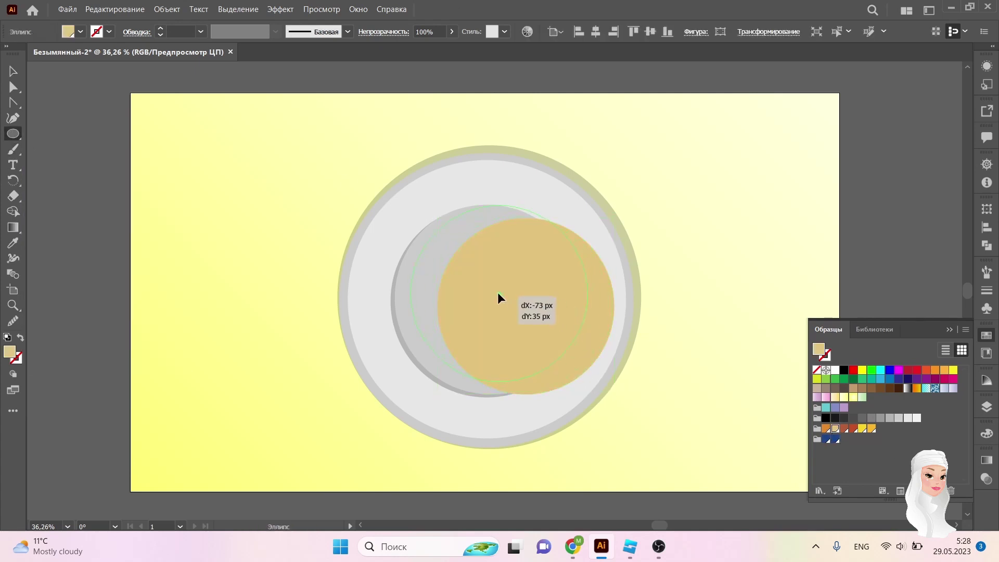
{"action": "left_click_drag", "start_coordinate": [524, 306], "coordinate": [494, 299]}
Distort the tan circle's edge into a wobbly outline with the Warp tool.
{"action": "left_click", "coordinate": [13, 410]}
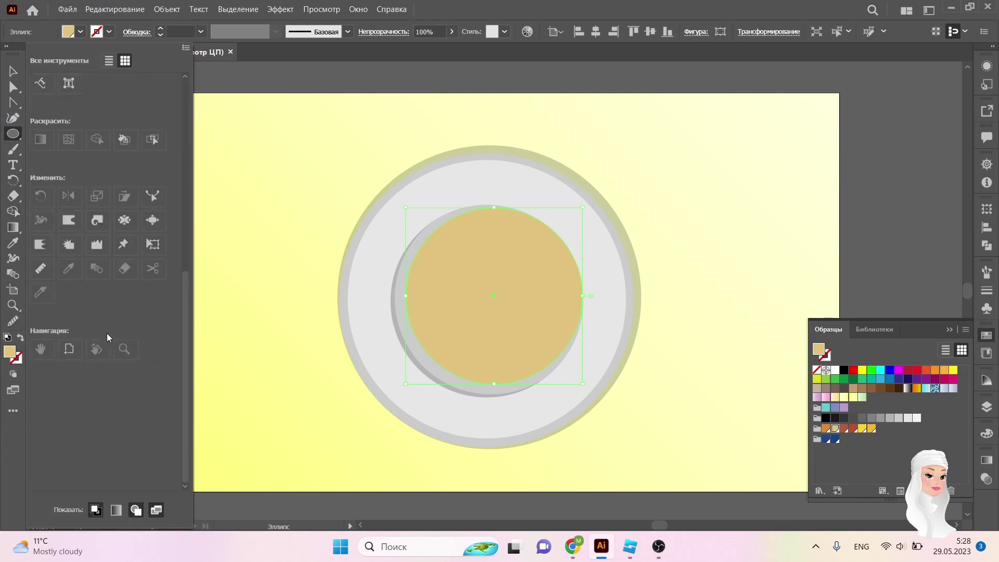
{"action": "left_click", "coordinate": [70, 220]}
{"action": "left_click_drag", "start_coordinate": [432, 340], "coordinate": [404, 275]}
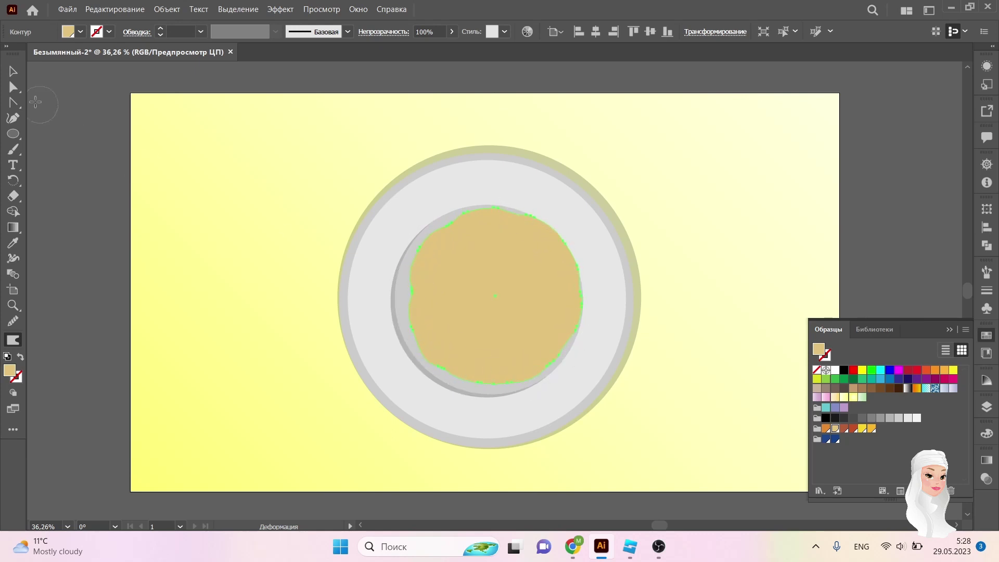
Smooth the pancake edge, narrow it slightly from the left, and fill it orange.
{"action": "left_click", "coordinate": [13, 321]}
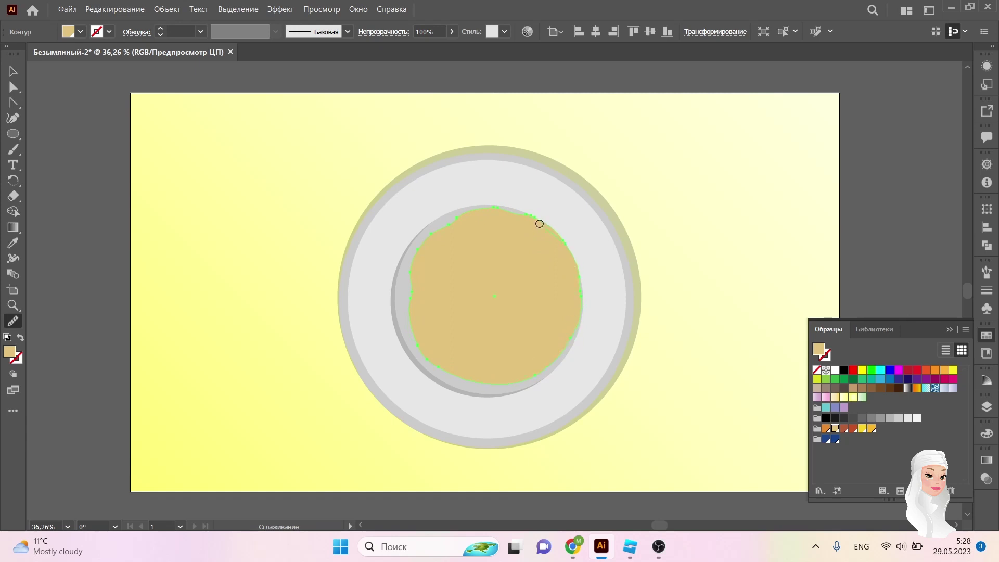
{"action": "key", "text": "v"}
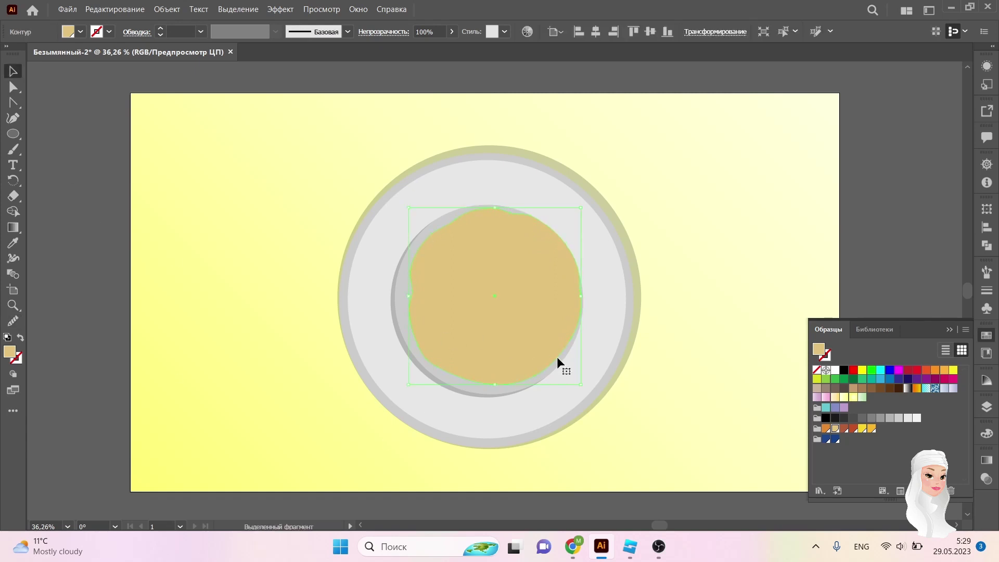
{"action": "left_click_drag", "start_coordinate": [409, 295], "coordinate": [412, 296]}
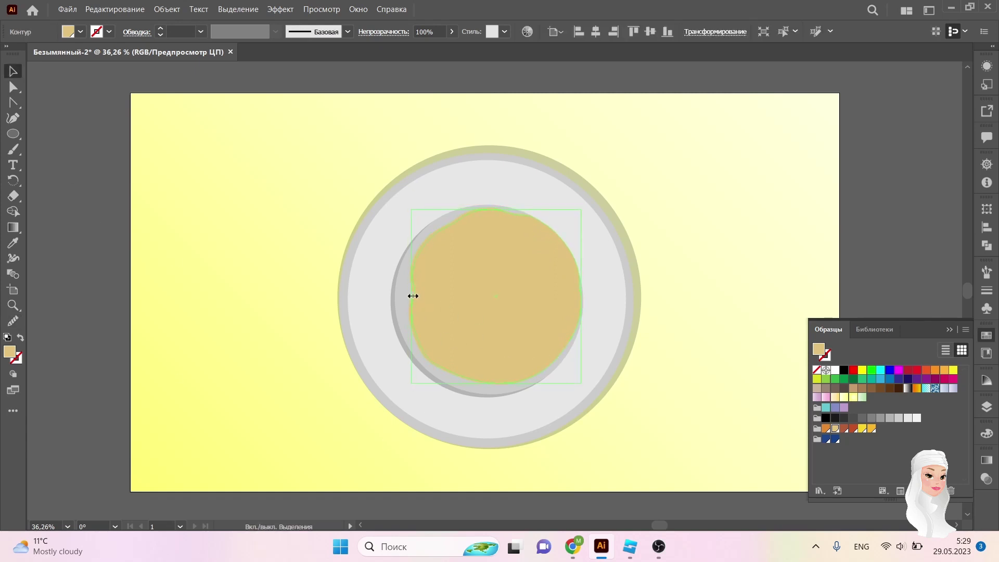
{"action": "left_click", "coordinate": [826, 427]}
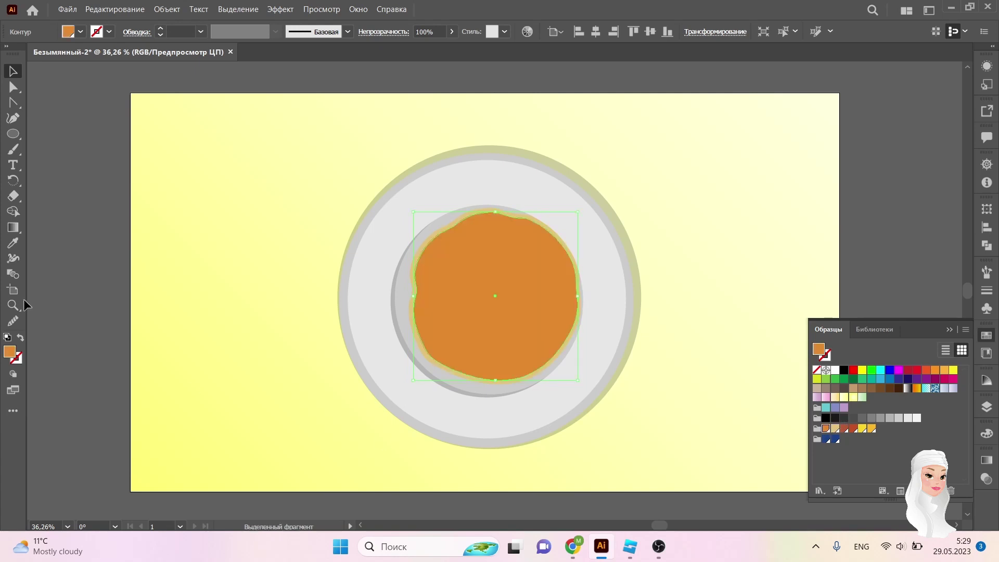
{"action": "left_click", "coordinate": [88, 307]}
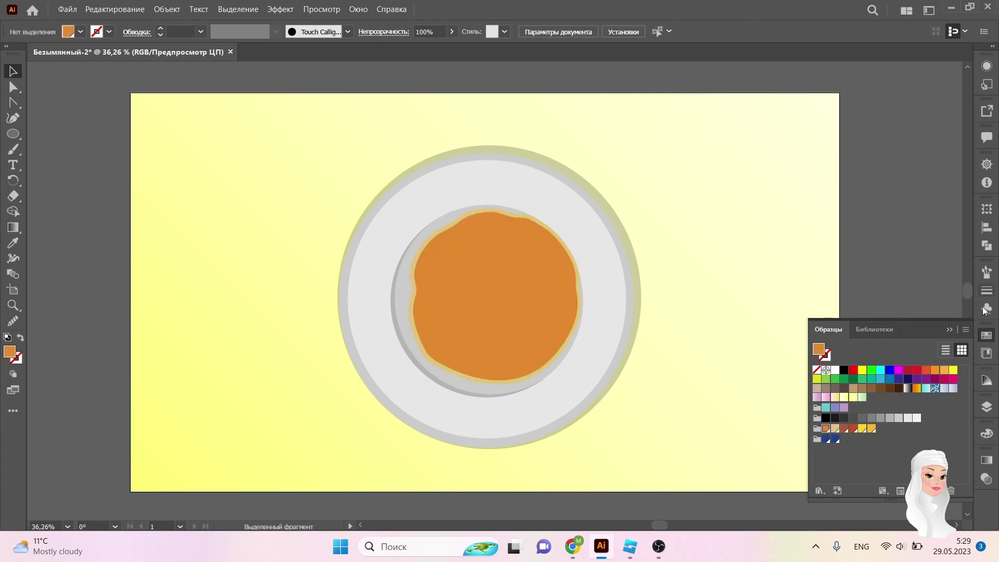
{"action": "left_click", "coordinate": [578, 320]}
{"action": "left_click", "coordinate": [986, 478]}
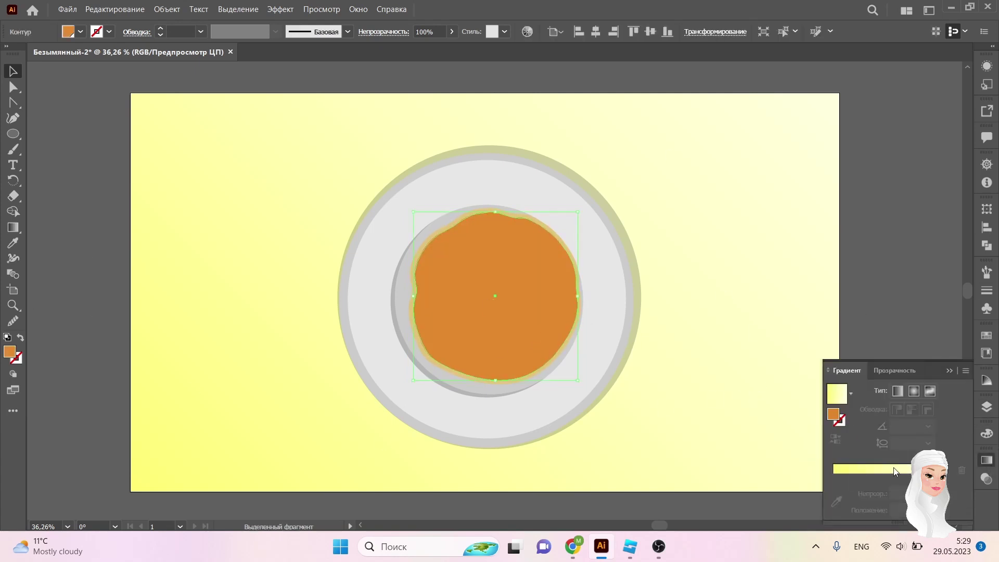
Fill the pancake with a two-stop gradient, tan on the left to orange on the right.
{"action": "left_click", "coordinate": [984, 337]}
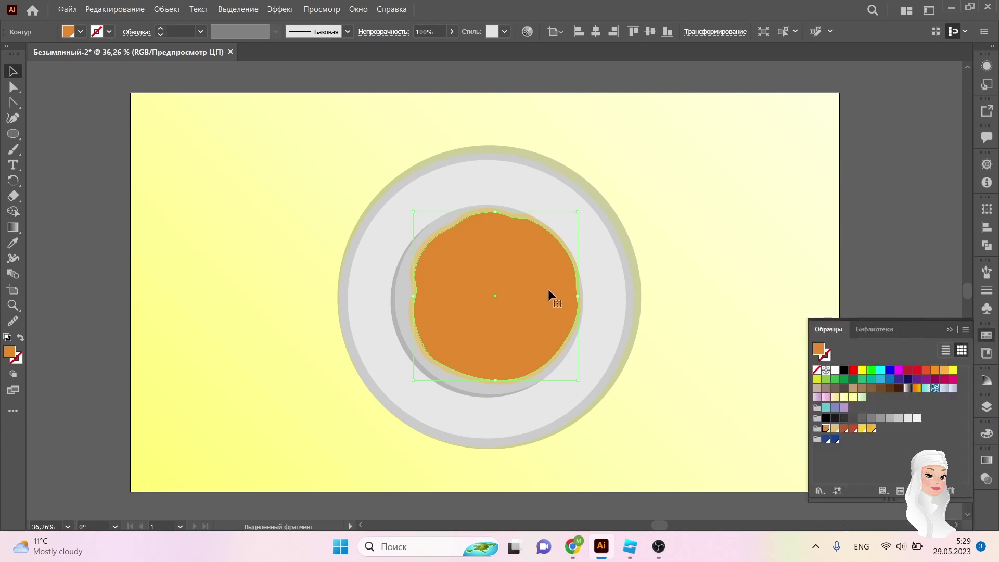
{"action": "left_click", "coordinate": [680, 297]}
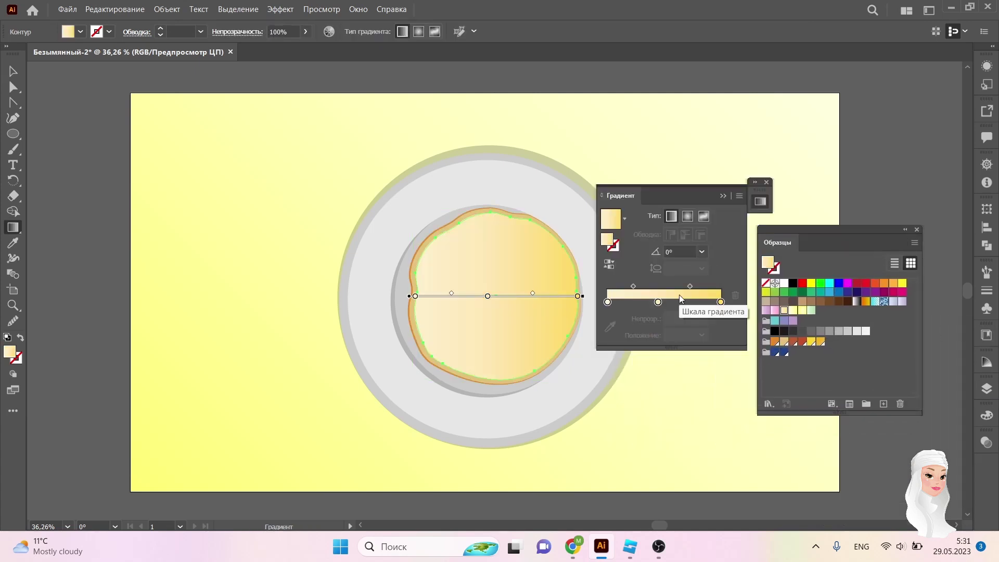
{"action": "left_click", "coordinate": [720, 301]}
{"action": "left_click", "coordinate": [775, 341]}
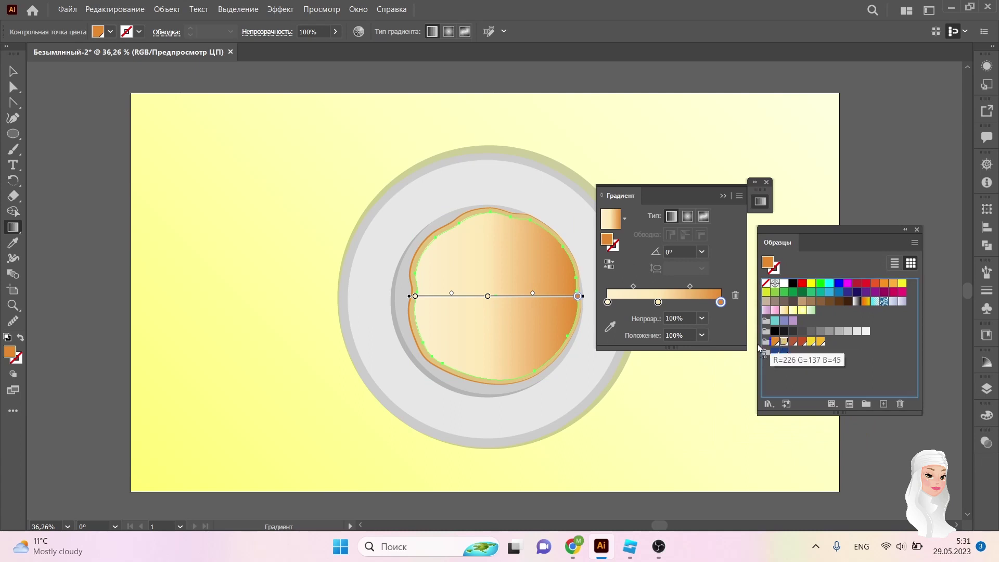
{"action": "left_click_drag", "start_coordinate": [783, 341], "coordinate": [607, 301]}
{"action": "left_click", "coordinate": [657, 302]}
{"action": "left_click", "coordinate": [735, 295]}
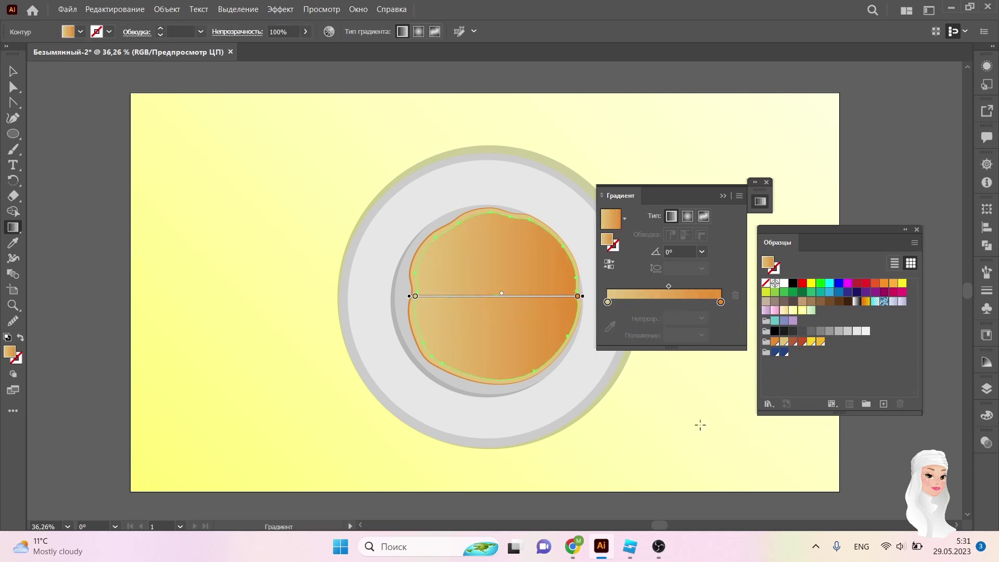
{"action": "left_click", "coordinate": [13, 71]}
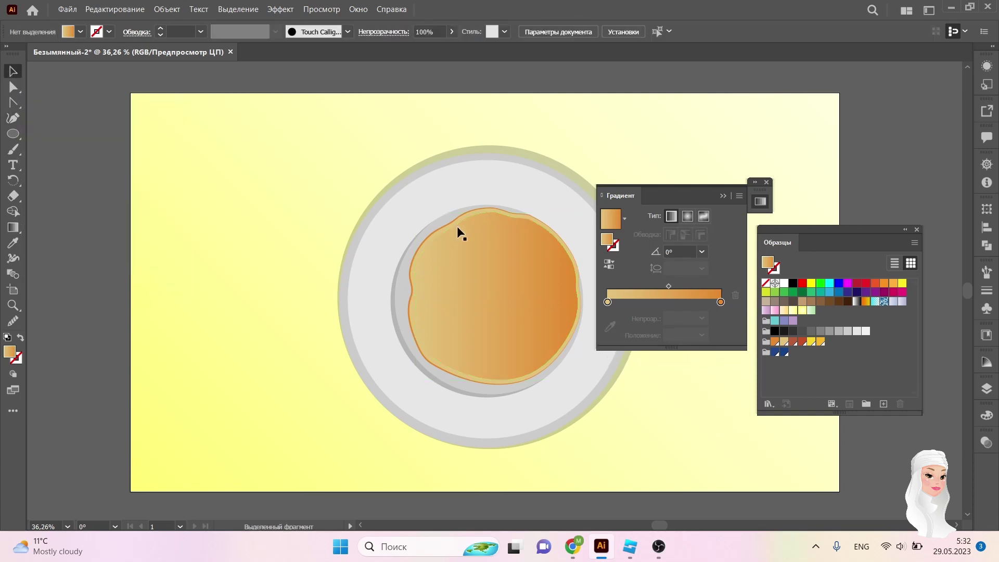
Change the pancake's stroke to a lighter, then paler yellow in the Color Picker.
{"action": "double_click", "coordinate": [615, 246]}
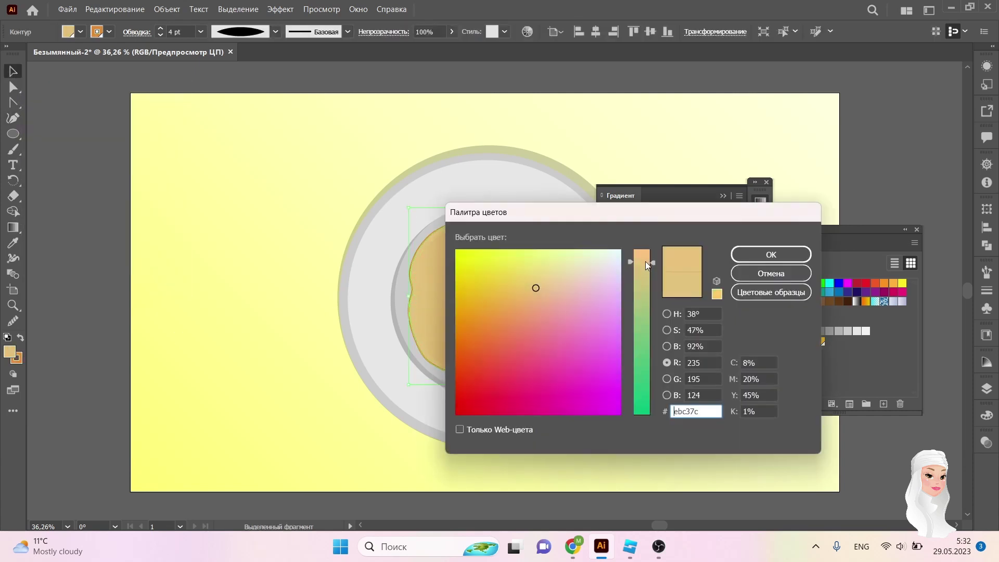
{"action": "left_click", "coordinate": [645, 261]}
{"action": "left_click", "coordinate": [706, 265]}
{"action": "left_click", "coordinate": [533, 81]}
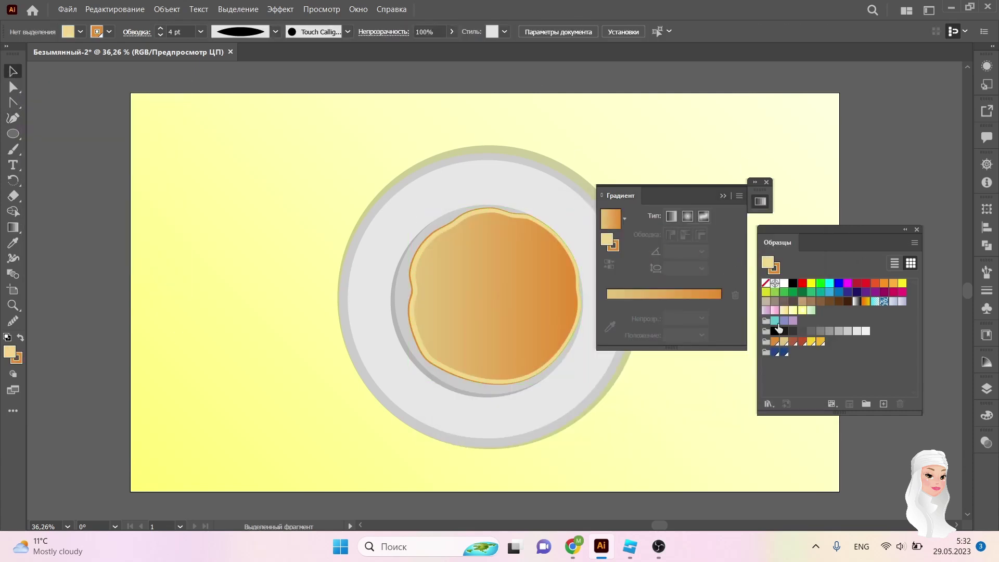
{"action": "left_click", "coordinate": [411, 320]}
{"action": "left_click", "coordinate": [615, 246]}
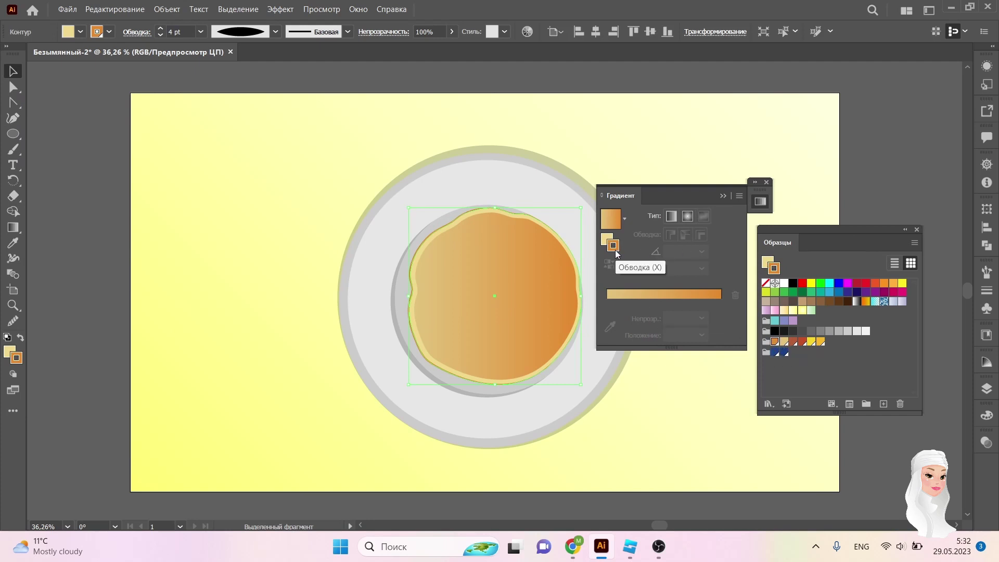
{"action": "double_click", "coordinate": [615, 246]}
{"action": "left_click", "coordinate": [486, 312]}
{"action": "left_click", "coordinate": [769, 255]}
{"action": "left_click", "coordinate": [597, 89]}
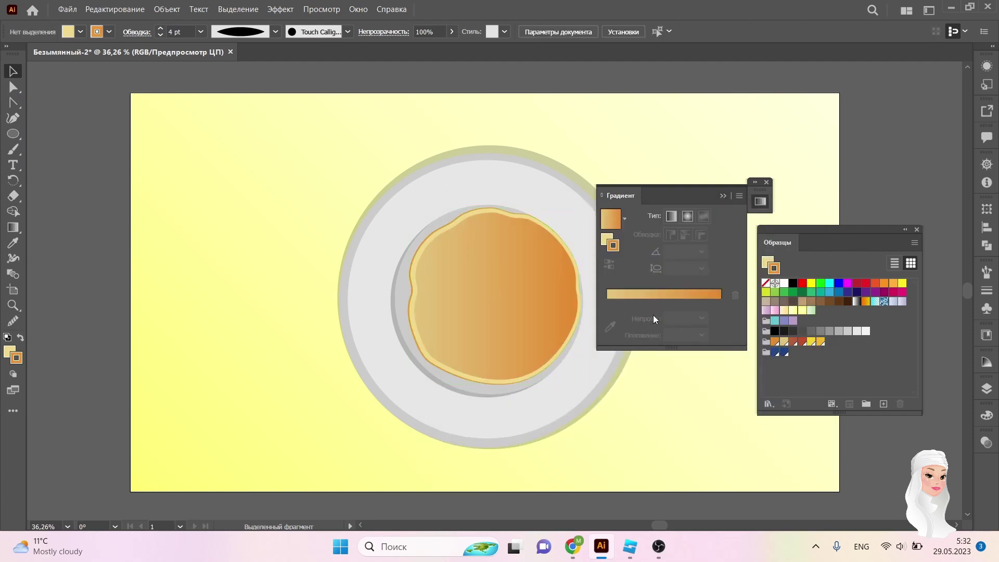
Fine-tune the pale yellow outline colour and pick brown as the fill.
{"action": "left_click", "coordinate": [433, 363]}
{"action": "double_click", "coordinate": [615, 246]}
{"action": "left_click", "coordinate": [495, 294]}
{"action": "left_click", "coordinate": [770, 255]}
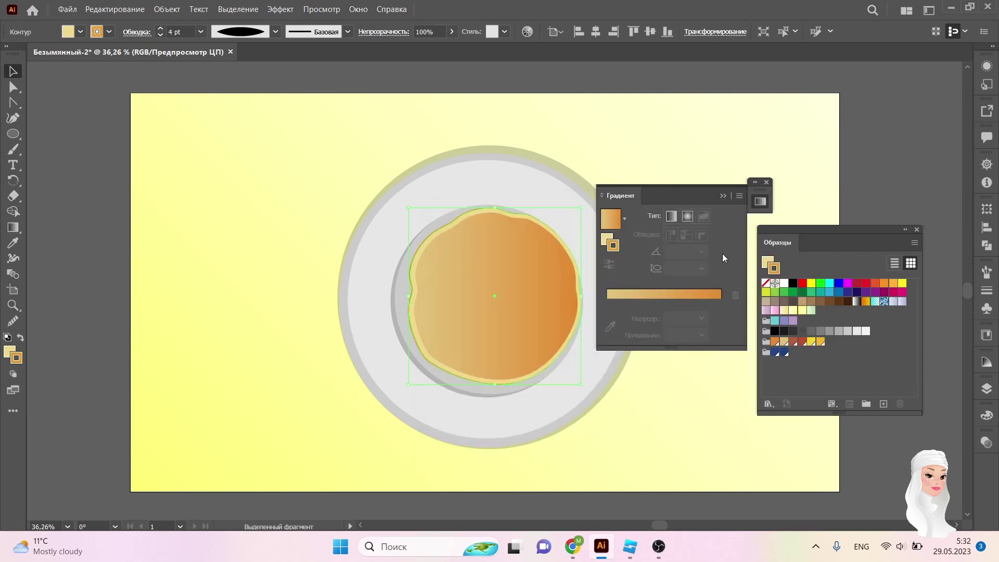
{"action": "left_click", "coordinate": [572, 160]}
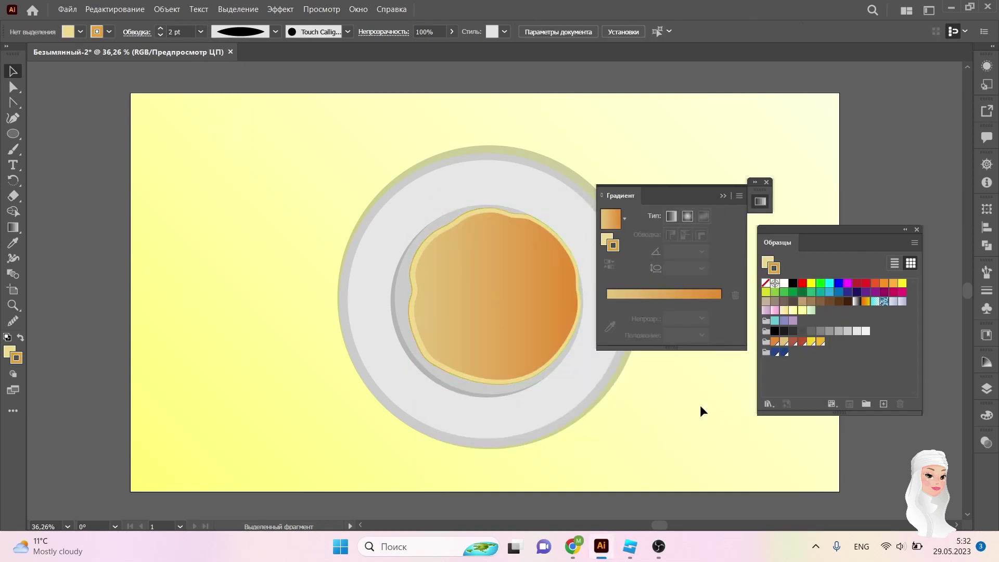
{"action": "left_click", "coordinate": [793, 341]}
Draw small brown ellipse speckles across the pancake and select the pancake group in Layers.
{"action": "key", "text": "l"}
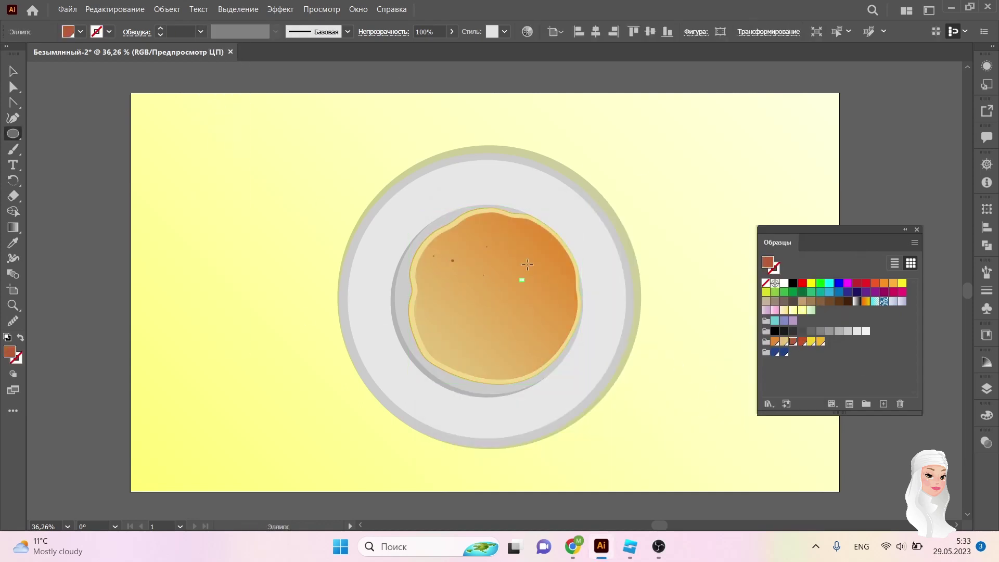
{"action": "left_click_drag", "start_coordinate": [465, 327], "coordinate": [529, 323]}
{"action": "left_click", "coordinate": [99, 262], "text": "ctrl"}
{"action": "left_click_drag", "start_coordinate": [496, 347], "coordinate": [498, 351]}
{"action": "left_click_drag", "start_coordinate": [536, 255], "coordinate": [539, 257]}
{"action": "left_click_drag", "start_coordinate": [440, 300], "coordinate": [444, 304]}
{"action": "left_click", "coordinate": [987, 388]}
{"action": "left_click", "coordinate": [560, 314]}
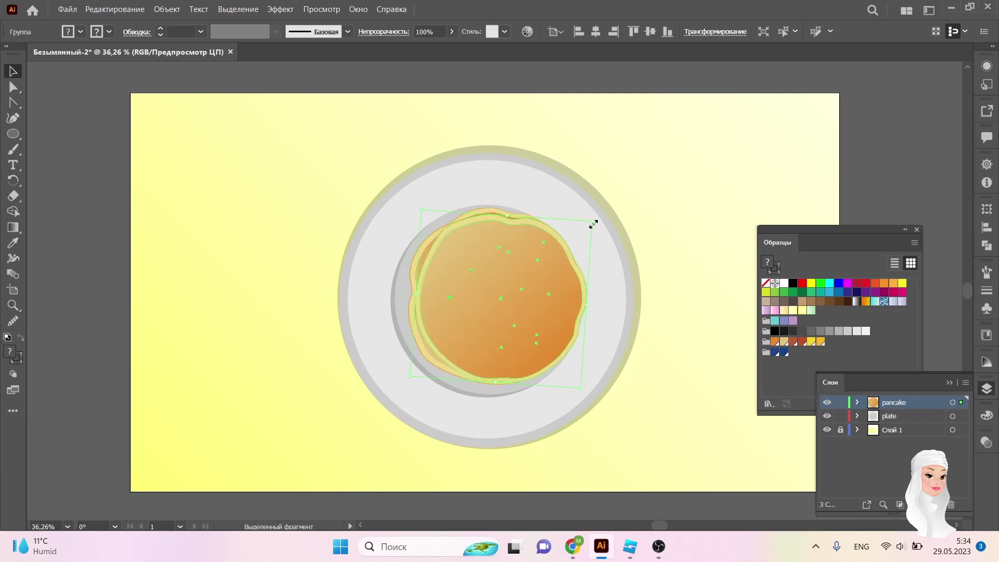
Tilt the pancake group and set the Warp tool brush width to 150 pt.
{"action": "left_click_drag", "start_coordinate": [593, 225], "coordinate": [621, 328]}
{"action": "right_click", "coordinate": [442, 278]}
{"action": "key", "text": "Escape"}
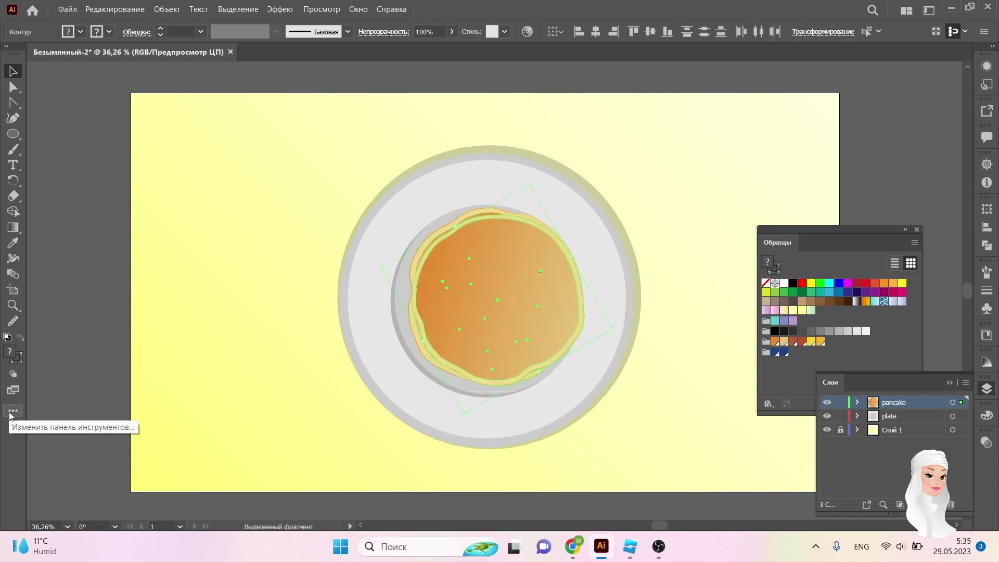
{"action": "left_click", "coordinate": [13, 411]}
{"action": "double_click", "coordinate": [13, 340]}
{"action": "left_click", "coordinate": [530, 159]}
{"action": "left_click", "coordinate": [544, 331]}
{"action": "left_click", "coordinate": [513, 401]}
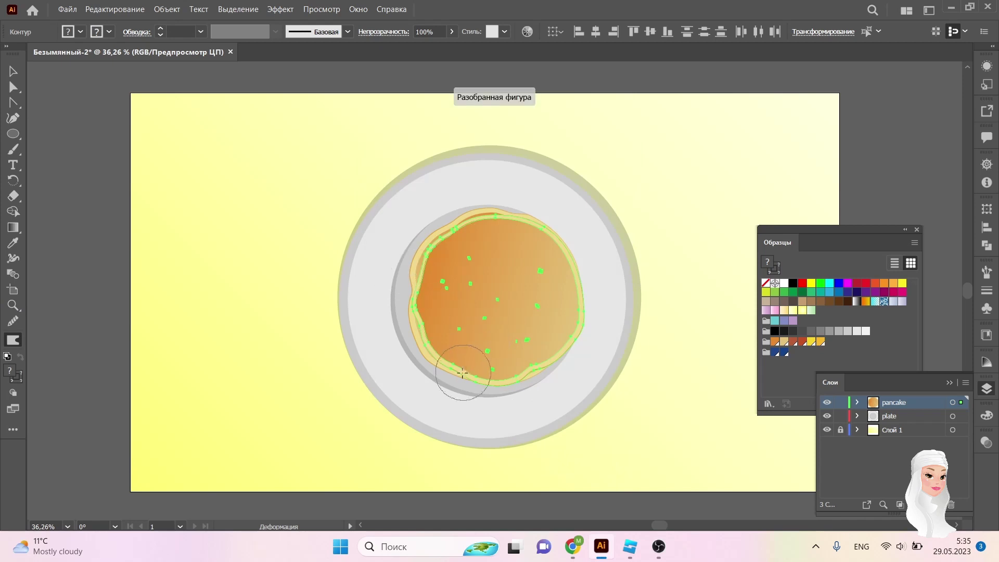
Rotate the stacked pancake group further and nudge it left.
{"action": "key", "text": "v"}
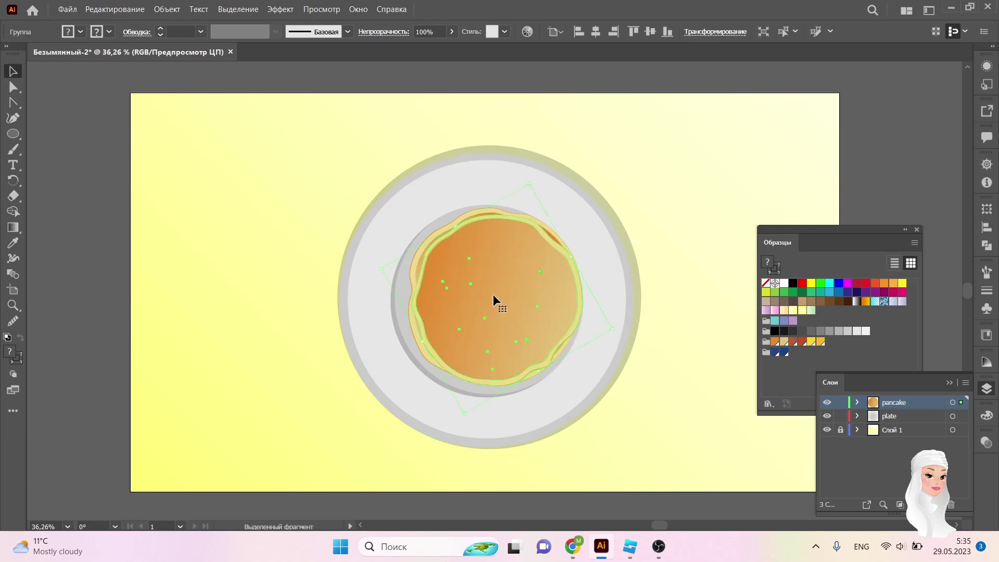
{"action": "left_click", "coordinate": [546, 295]}
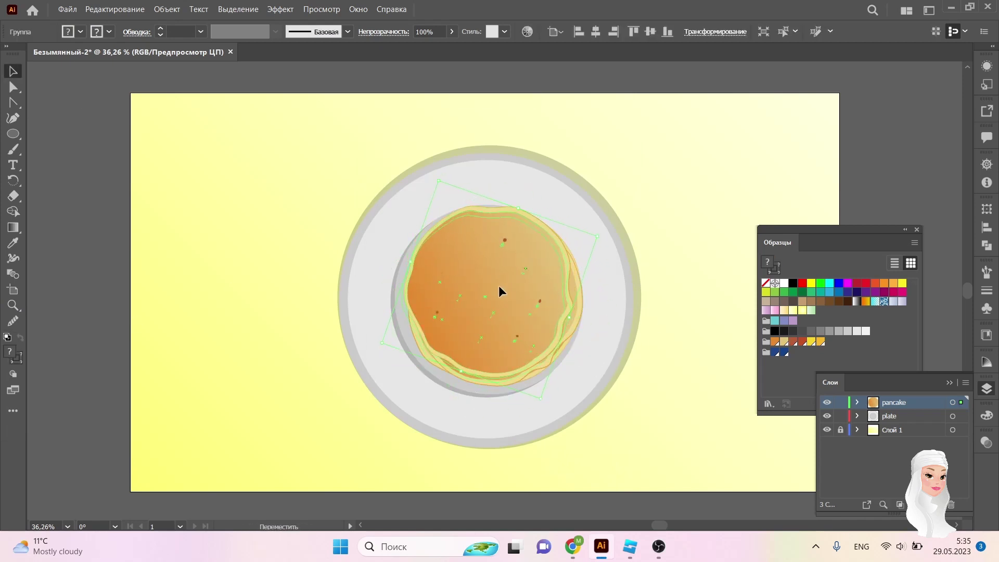
{"action": "left_click_drag", "start_coordinate": [541, 275], "coordinate": [488, 320]}
{"action": "mouse_move", "coordinate": [596, 250]}
{"action": "left_mouse_down"}
{"action": "mouse_move", "coordinate": [609, 308]}
{"action": "mouse_move", "coordinate": [566, 308]}
{"action": "mouse_move", "coordinate": [605, 292]}
{"action": "mouse_move", "coordinate": [495, 350]}
{"action": "left_mouse_up"}
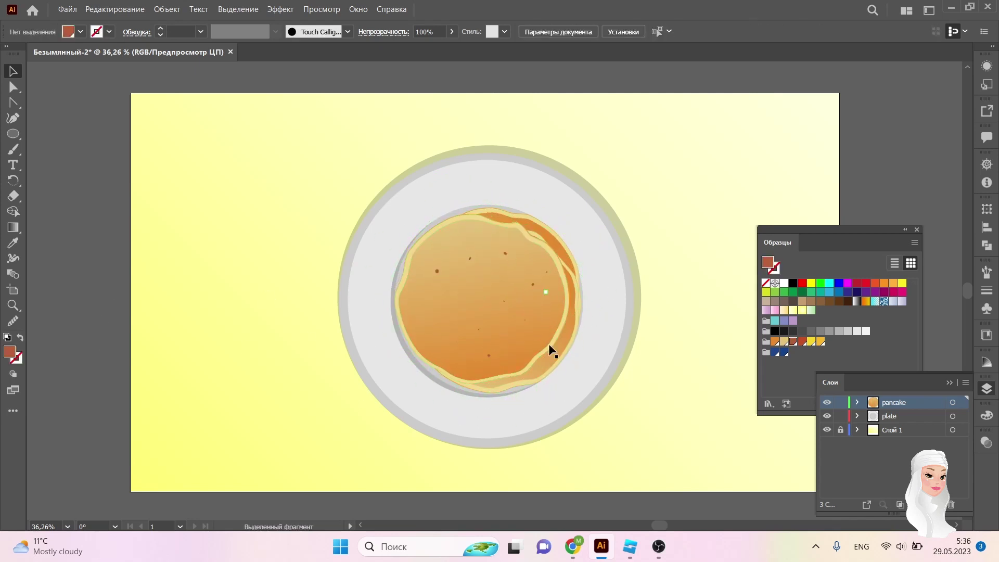
{"action": "left_click", "coordinate": [95, 298]}
Fill the bottom shadow shape light grey at 48% opacity.
{"action": "left_click", "coordinate": [573, 252]}
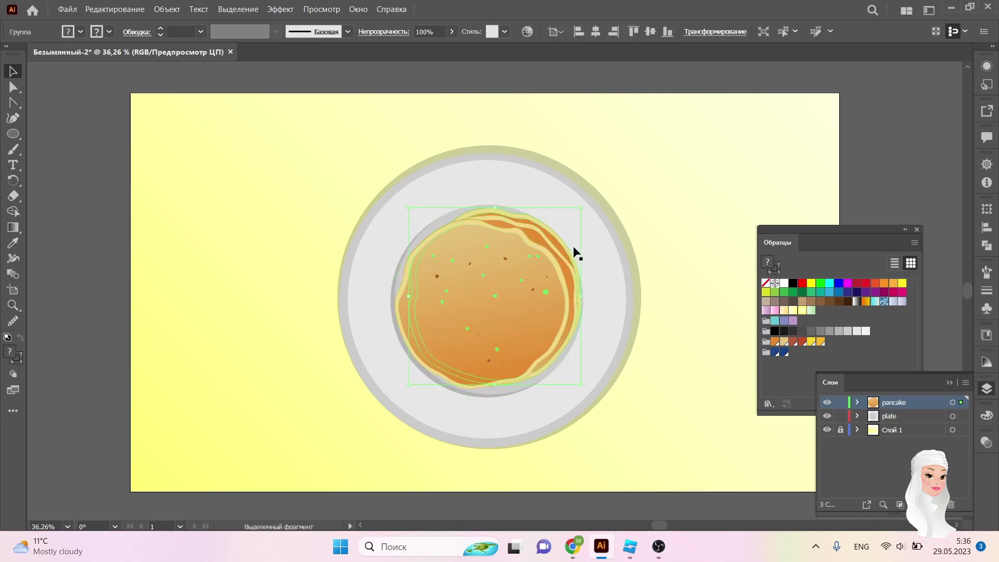
{"action": "left_click", "coordinate": [986, 245]}
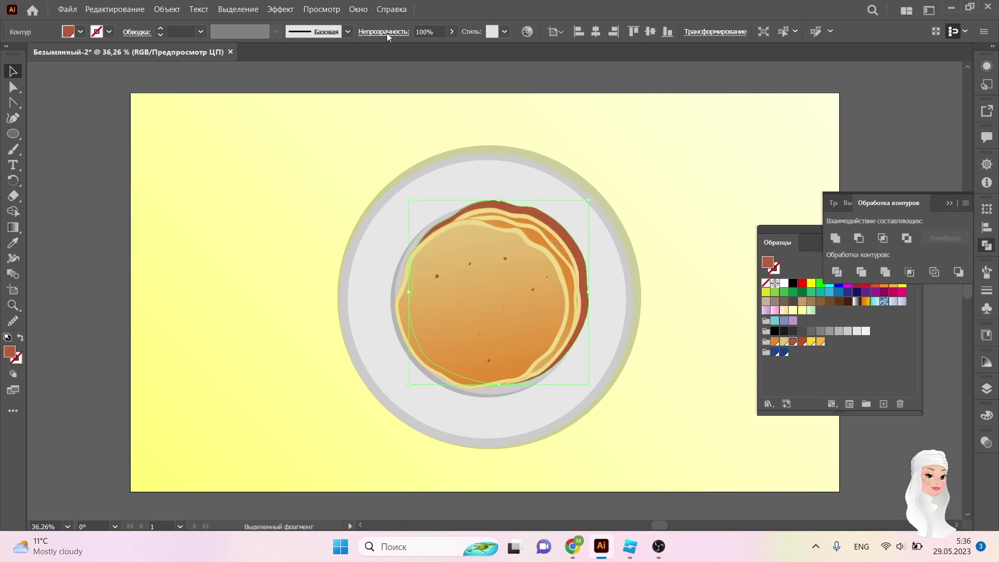
{"action": "left_click", "coordinate": [385, 32]}
{"action": "left_click", "coordinate": [847, 331]}
{"action": "left_click", "coordinate": [468, 78]}
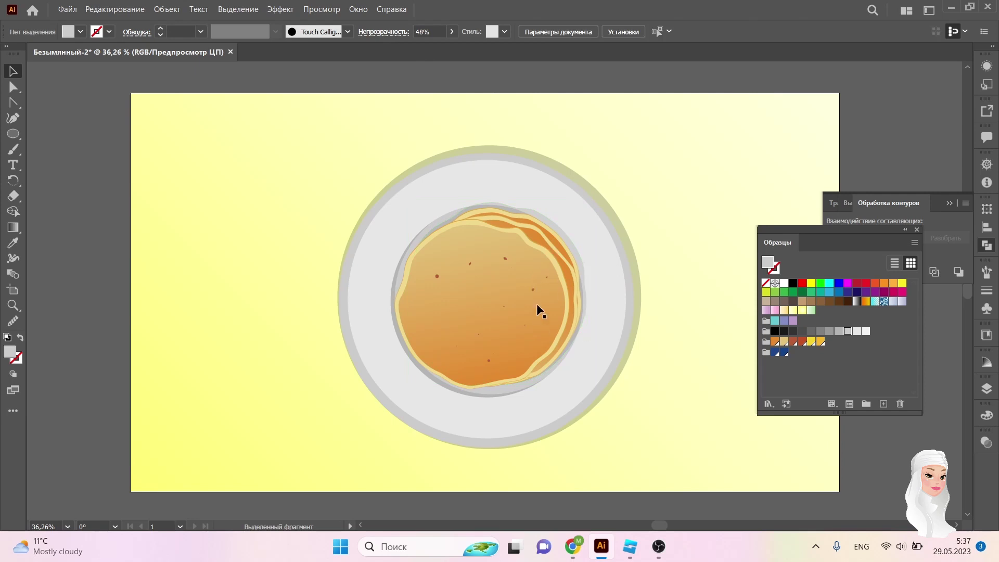
{"action": "scroll", "coordinate": [536, 307], "scroll_direction": "down", "scroll_amount": 1}
Draw a square butter pat on the pancake and fill it yellow.
{"action": "left_click_drag", "start_coordinate": [15, 136], "coordinate": [52, 132]}
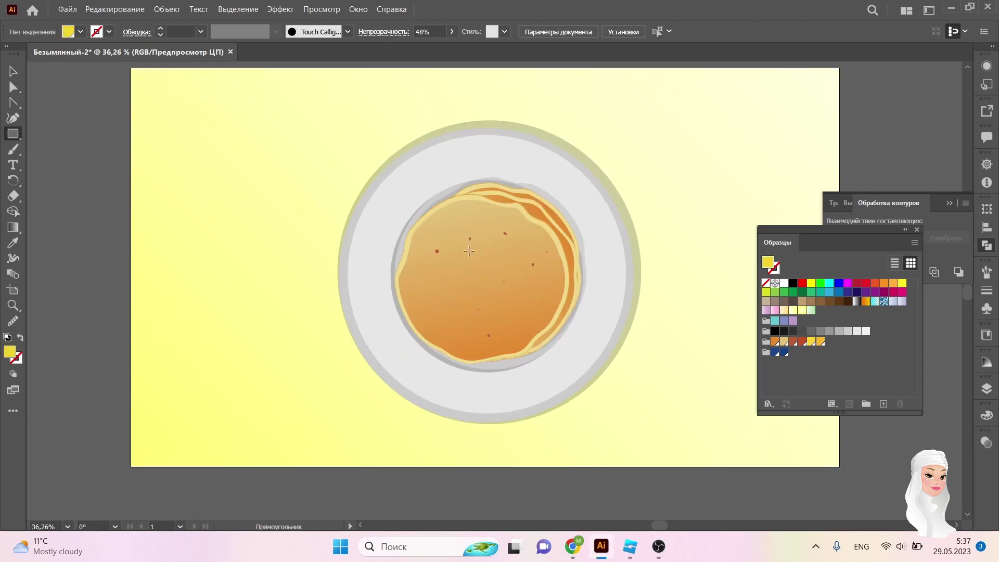
{"action": "left_click_drag", "start_coordinate": [467, 247], "coordinate": [507, 284]}
{"action": "left_click", "coordinate": [811, 341]}
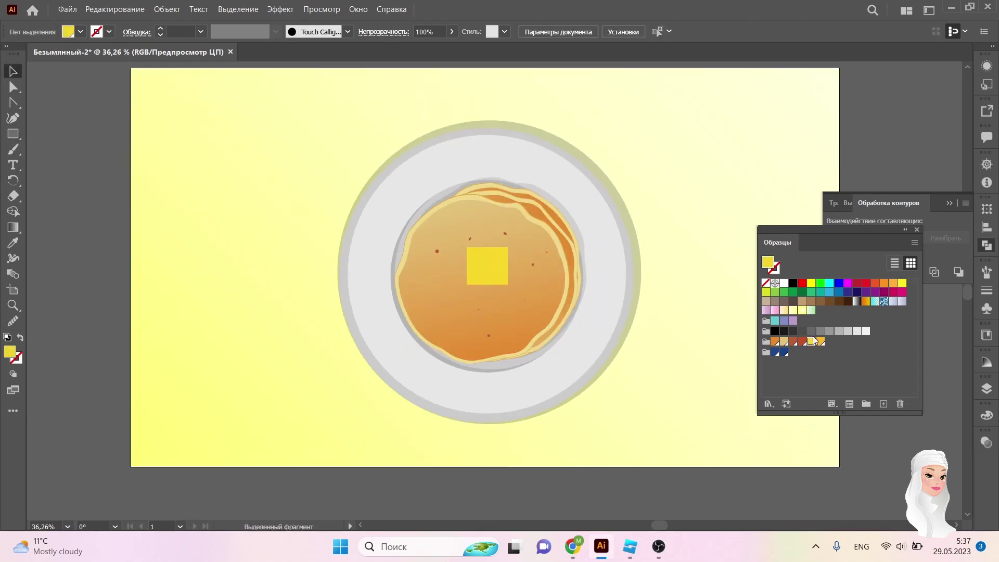
Add an orange side face to the butter and skew its top-left corner for perspective.
{"action": "left_click", "coordinate": [508, 248]}
{"action": "scroll", "coordinate": [511, 282], "scroll_direction": "up", "scroll_amount": 4}
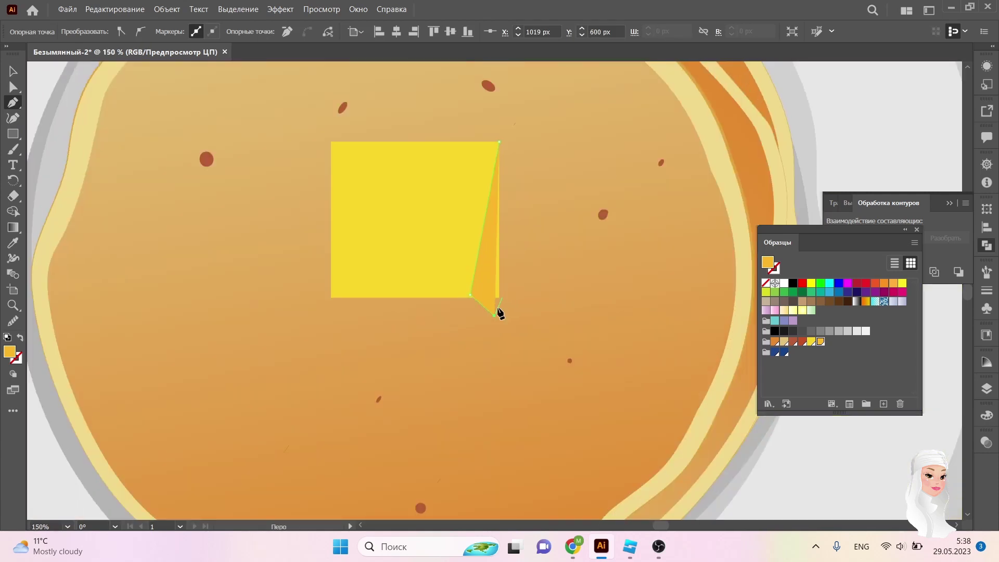
{"action": "left_click", "coordinate": [331, 298]}
{"action": "left_click", "coordinate": [500, 307]}
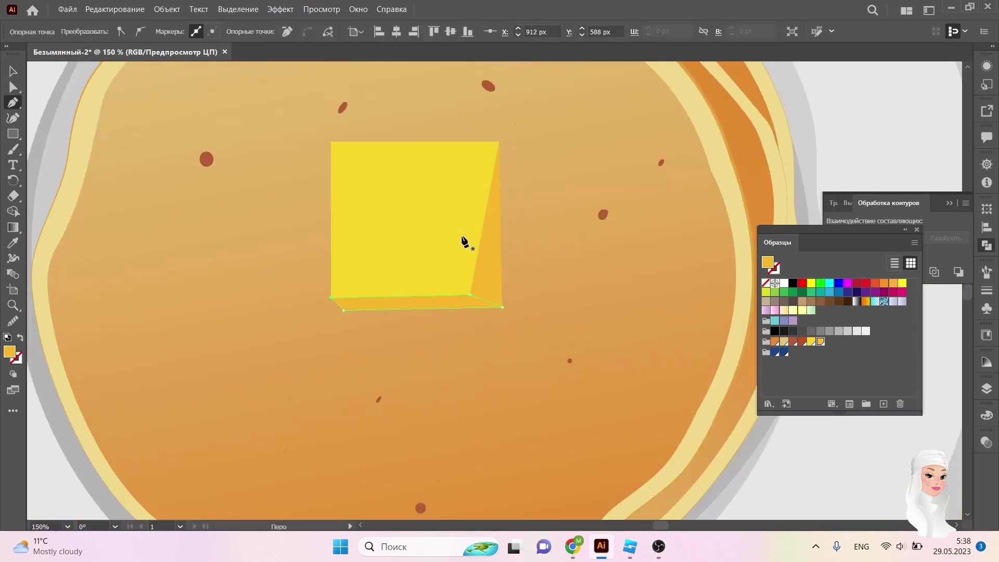
{"action": "left_click_drag", "start_coordinate": [332, 143], "coordinate": [357, 146]}
{"action": "left_click", "coordinate": [15, 72]}
{"action": "scroll", "coordinate": [466, 285], "scroll_direction": "up", "scroll_amount": 3}
{"action": "left_click", "coordinate": [458, 376]}
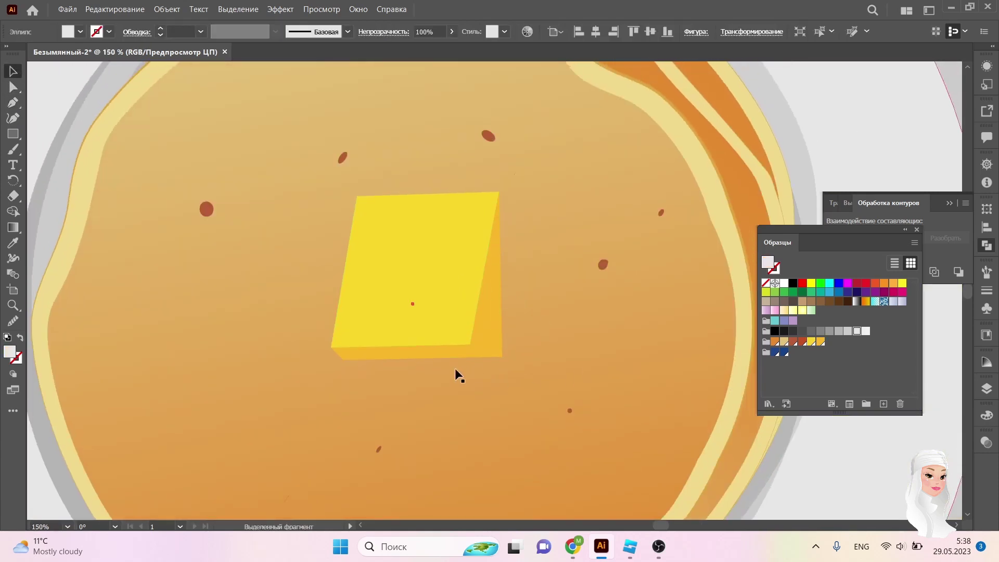
Draw a curved highlight shape on the butter with the Curvature tool.
{"action": "key", "text": "shift+grave"}
{"action": "left_click", "coordinate": [367, 205]}
{"action": "left_click", "coordinate": [475, 205]}
{"action": "left_click", "coordinate": [422, 238]}
{"action": "left_click", "coordinate": [344, 331]}
{"action": "left_click", "coordinate": [367, 205]}
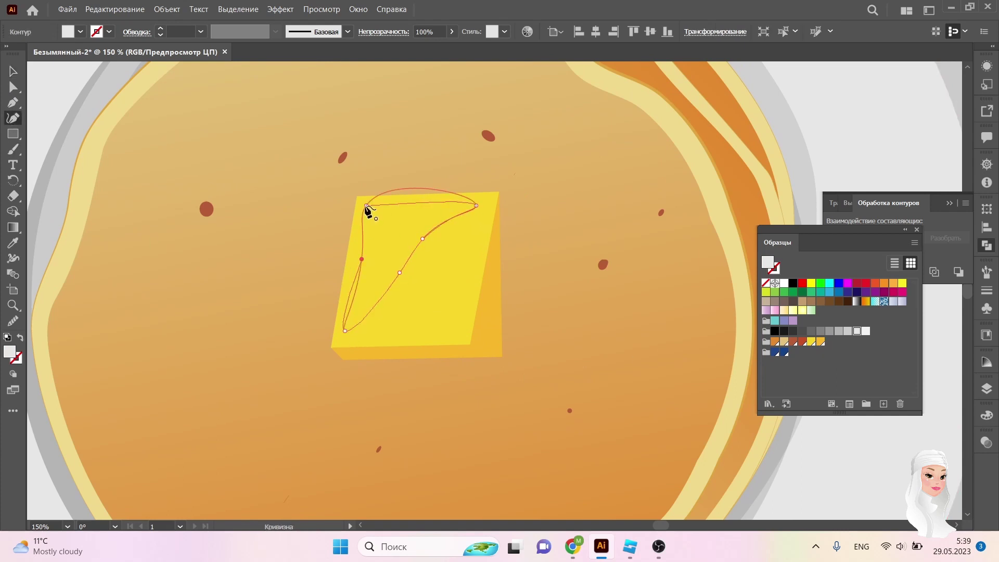
Fill the butter highlight yellow and set it to a lightening blend mode.
{"action": "left_click", "coordinate": [383, 32]}
{"action": "left_click", "coordinate": [250, 52]}
{"action": "left_click", "coordinate": [245, 82]}
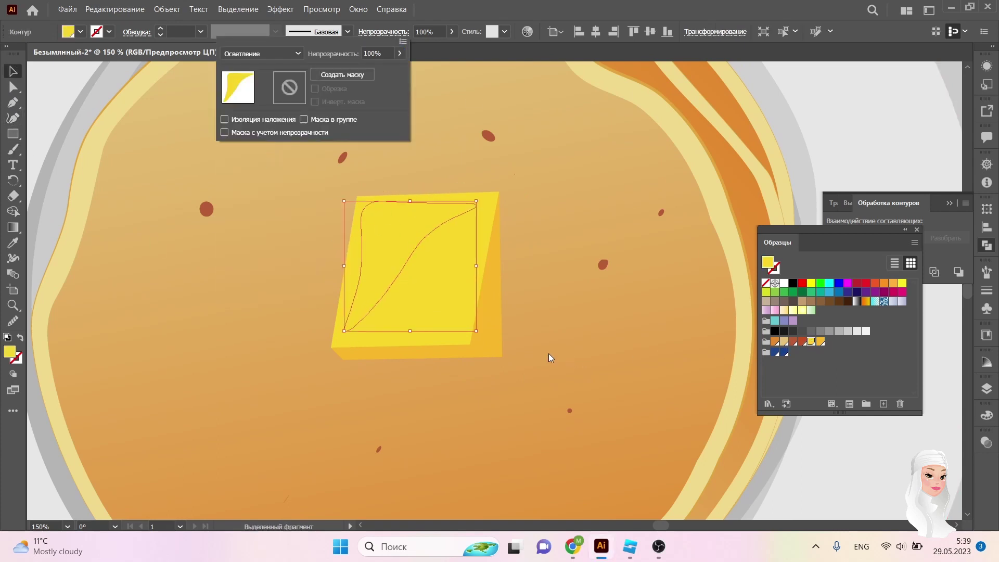
{"action": "left_click", "coordinate": [548, 354]}
{"action": "left_click", "coordinate": [13, 72]}
{"action": "left_click", "coordinate": [407, 291]}
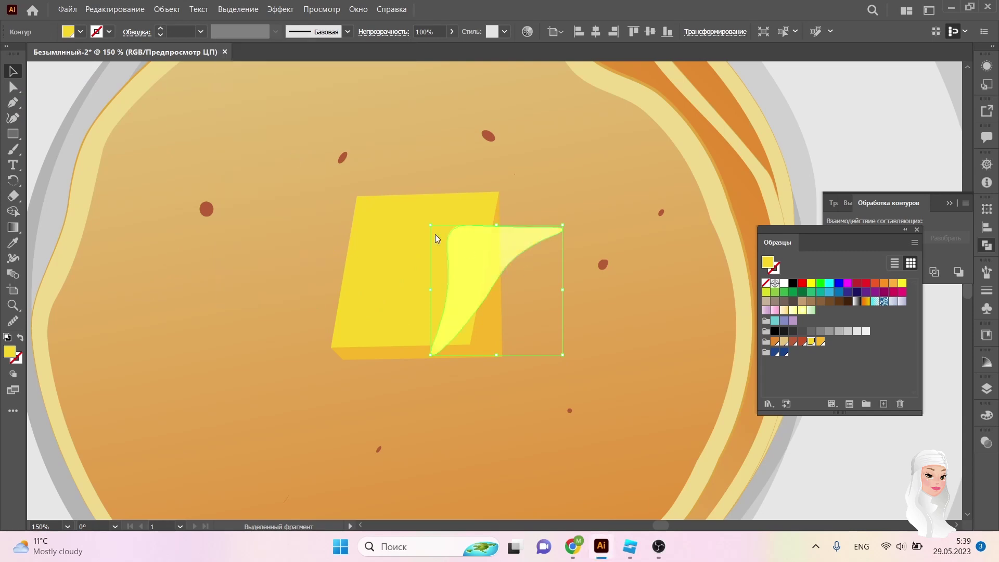
Zoom out to check the plate, then zoom back and select the butter's side strip.
{"action": "key", "text": "ctrl+minus"}
{"action": "key", "text": "ctrl+minus"}
{"action": "key", "text": "ctrl+minus"}
{"action": "scroll", "coordinate": [774, 166], "scroll_direction": "down", "scroll_amount": 1}
{"action": "left_click", "coordinate": [692, 416]}
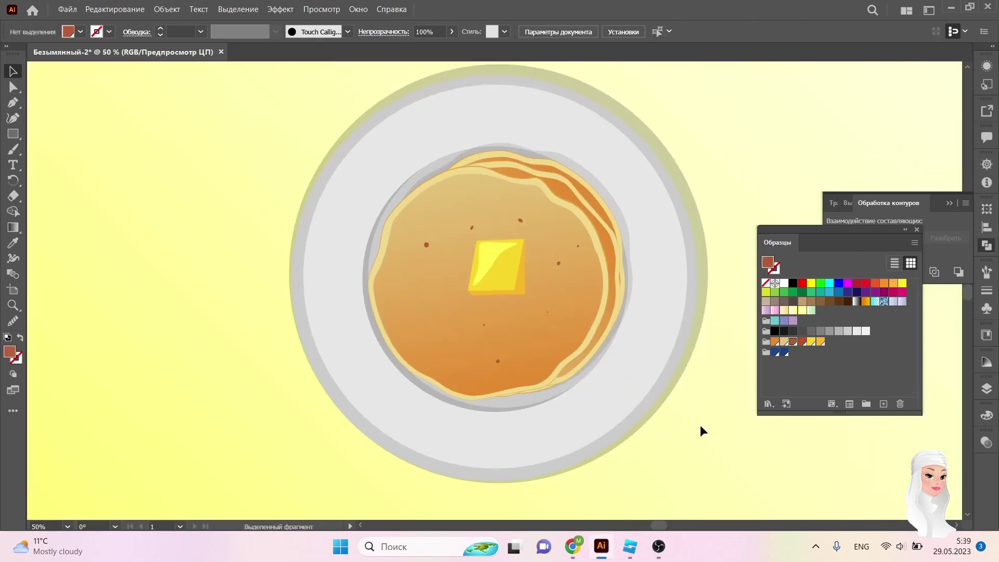
{"action": "key", "text": "ctrl+shift+a"}
{"action": "key", "text": "ctrl+plus"}
{"action": "key", "text": "ctrl+plus"}
{"action": "left_click", "coordinate": [546, 301]}
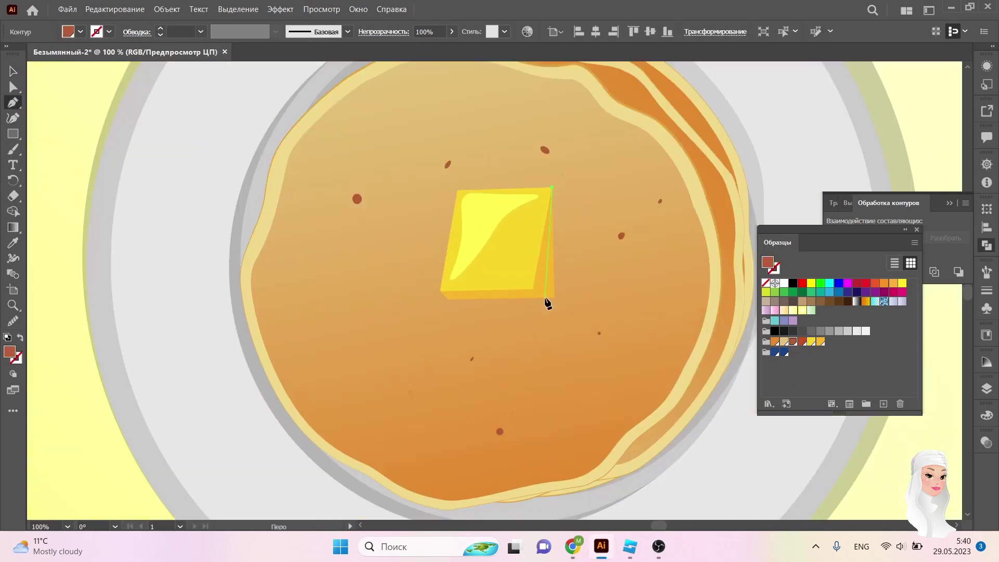
{"action": "left_click", "coordinate": [547, 301]}
Reshape the butter's bottom strip with Curvature and Direct Selection and fill it white.
{"action": "key", "text": "shift+grave"}
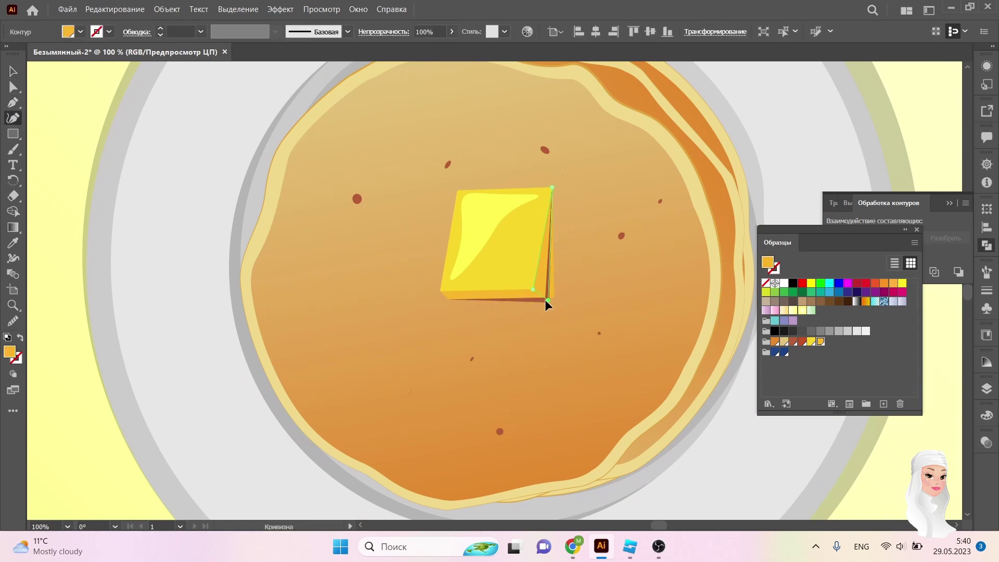
{"action": "key", "text": "a"}
{"action": "left_click", "coordinate": [548, 301]}
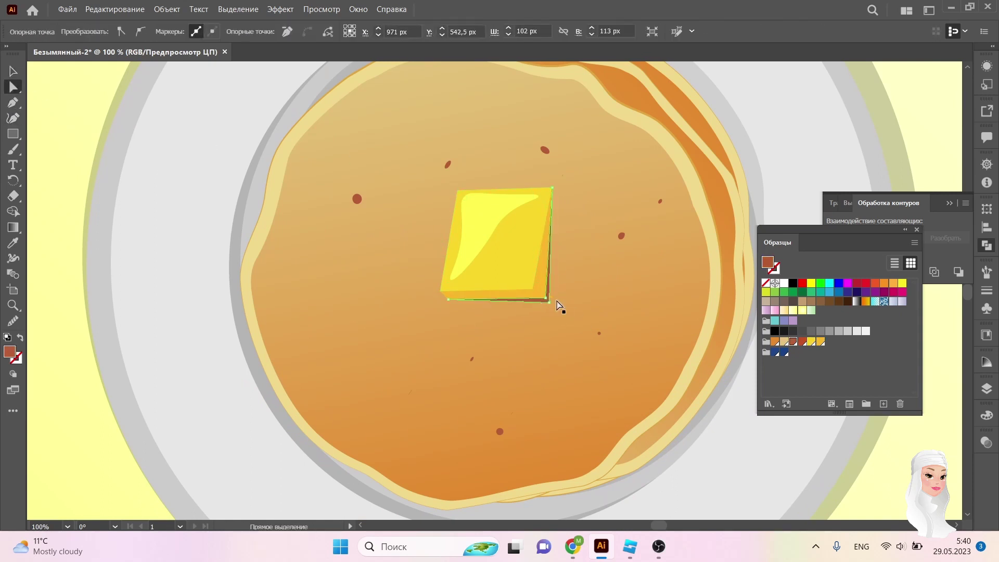
{"action": "scroll", "coordinate": [604, 301], "scroll_direction": "up", "scroll_amount": 2}
{"action": "left_click", "coordinate": [78, 31]}
{"action": "left_click", "coordinate": [20, 52]}
Try a Pen-drawn white highlight on the butter, undo it, and fit the artboard in view.
{"action": "key", "text": "p"}
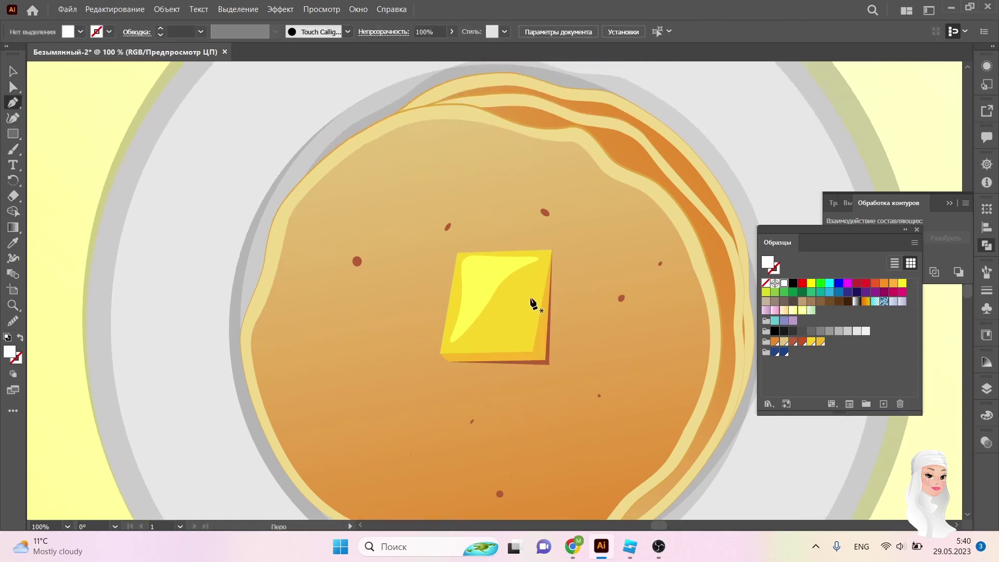
{"action": "left_click", "coordinate": [535, 289]}
{"action": "left_click", "coordinate": [527, 341]}
{"action": "key", "text": "ctrl+z"}
{"action": "key", "text": "v"}
{"action": "key", "text": "ctrl+0"}
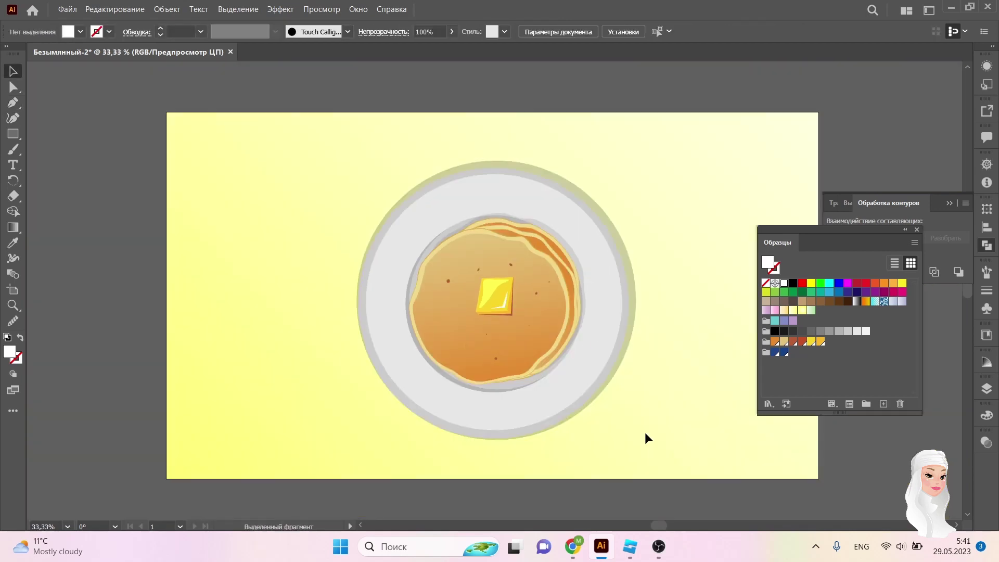
{"action": "key", "text": "F7"}
Cut the butter, Paste in Place on a new layer, and nudge it slightly left and down.
{"action": "key", "text": "a"}
{"action": "left_click", "coordinate": [510, 304]}
{"action": "key", "text": "ctrl+plus"}
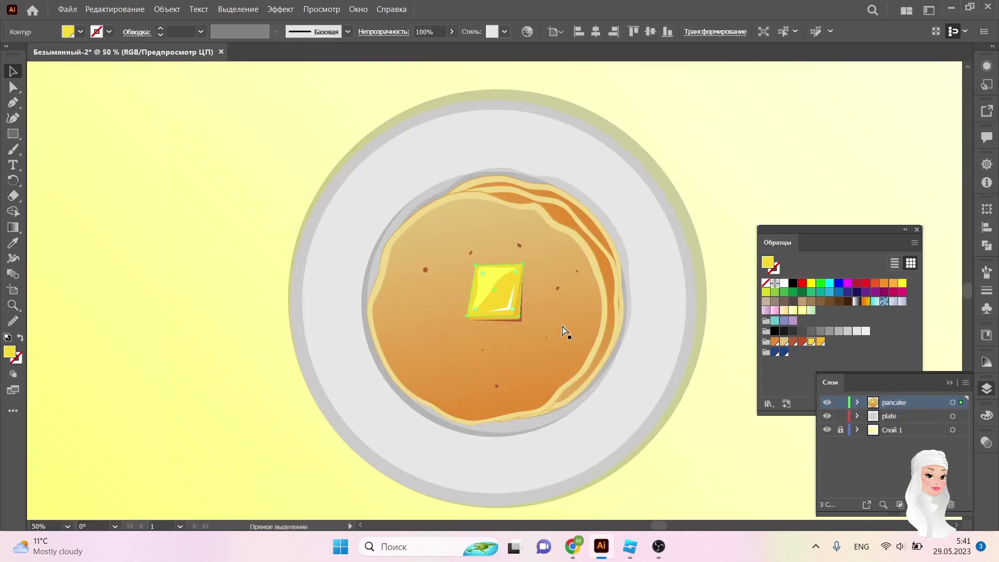
{"action": "key", "text": "ctrl+plus"}
{"action": "key", "text": "ctrl+plus"}
{"action": "key", "text": "ctrl+plus"}
{"action": "key", "text": "v"}
{"action": "key", "text": "ctrl+x"}
{"action": "key", "text": "ctrl+l"}
{"action": "key", "text": "ctrl+f"}
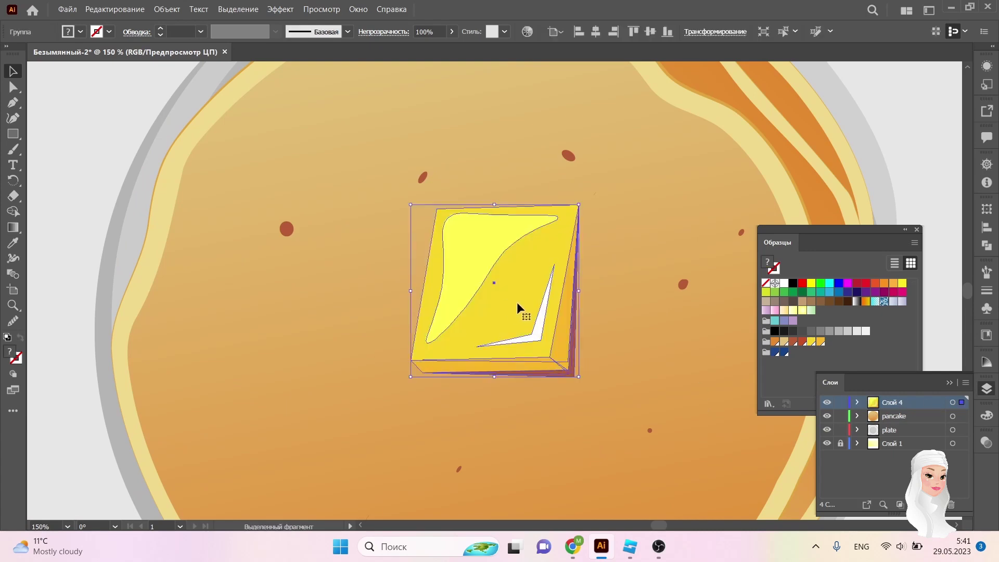
{"action": "left_click_drag", "start_coordinate": [518, 307], "coordinate": [485, 315]}
Create a new layer named honey and make it the active layer.
{"action": "key", "text": "ctrl+l"}
{"action": "type", "text": "honey"}
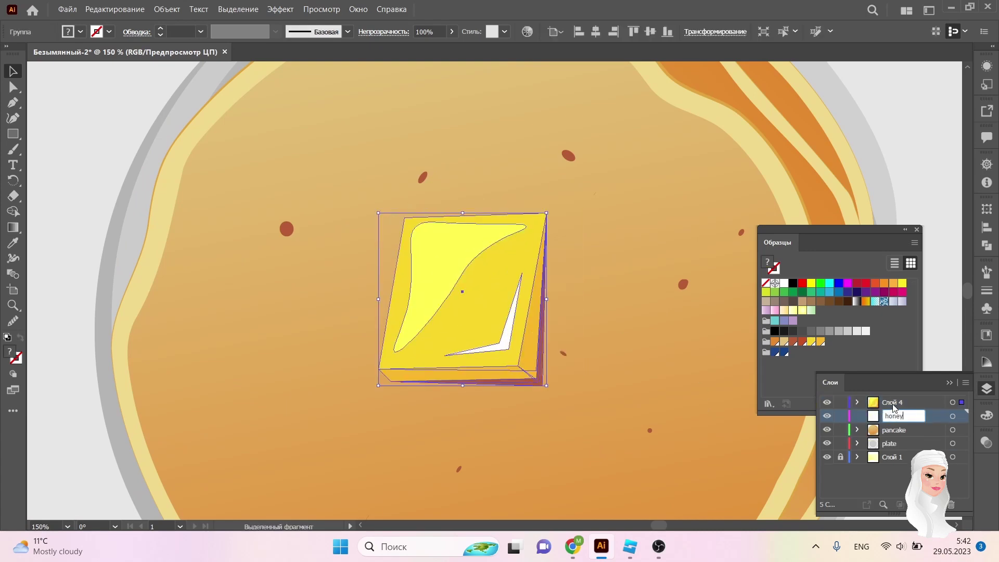
{"action": "key", "text": "Return"}
{"action": "key", "text": "ctrl+minus"}
{"action": "key", "text": "ctrl+minus"}
{"action": "key", "text": "ctrl+minus"}
{"action": "left_click", "coordinate": [801, 341]}
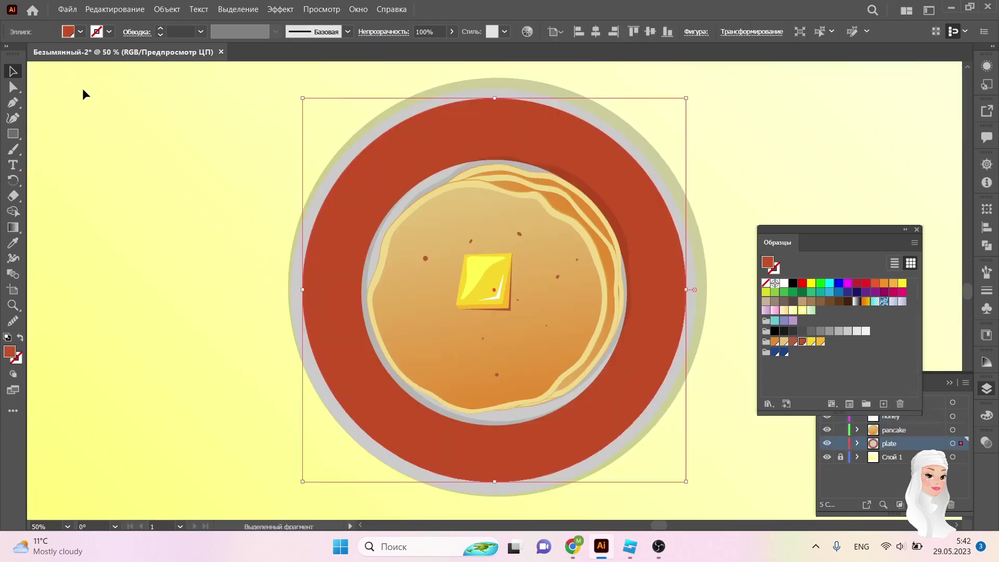
{"action": "key", "text": "ctrl+z"}
{"action": "left_click", "coordinate": [890, 416]}
Blob Brush a syrup puddle over the pancake and set its opacity to 72%.
{"action": "left_click", "coordinate": [13, 149]}
{"action": "left_click", "coordinate": [78, 165]}
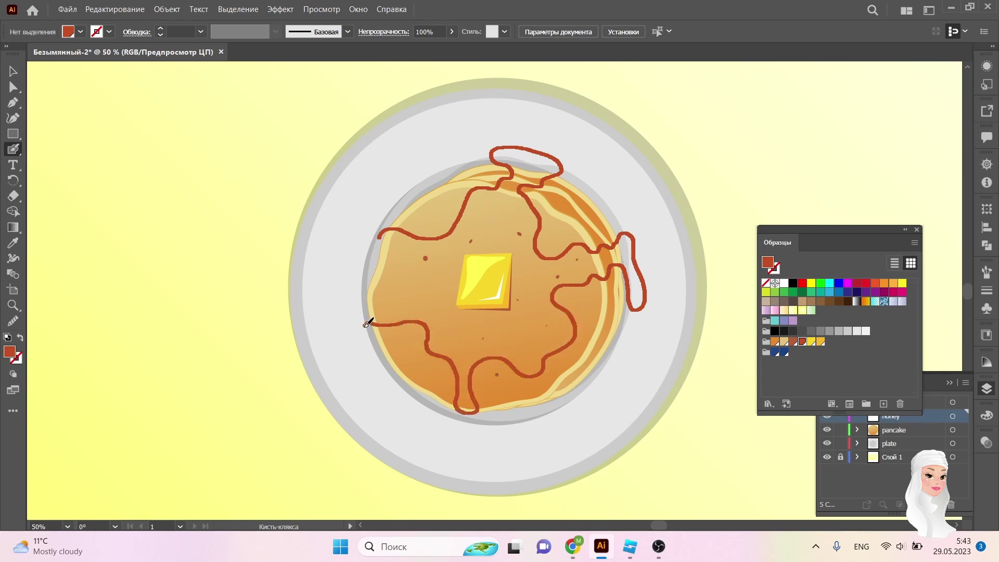
{"action": "left_click_drag", "start_coordinate": [377, 308], "coordinate": [388, 234]}
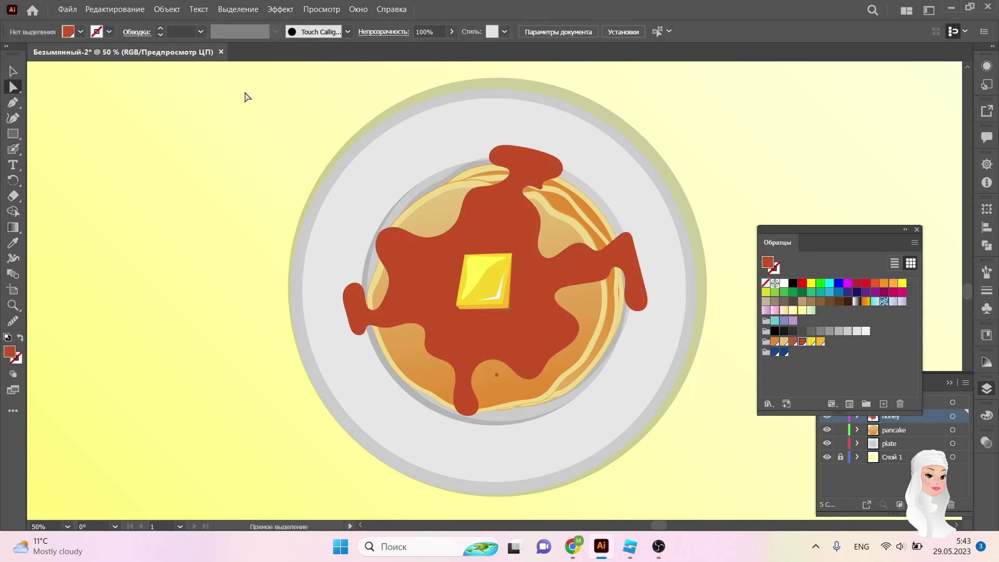
{"action": "key", "text": "v"}
{"action": "left_click", "coordinate": [460, 32]}
{"action": "left_click_drag", "start_coordinate": [456, 47], "coordinate": [442, 47]}
{"action": "left_click", "coordinate": [305, 450]}
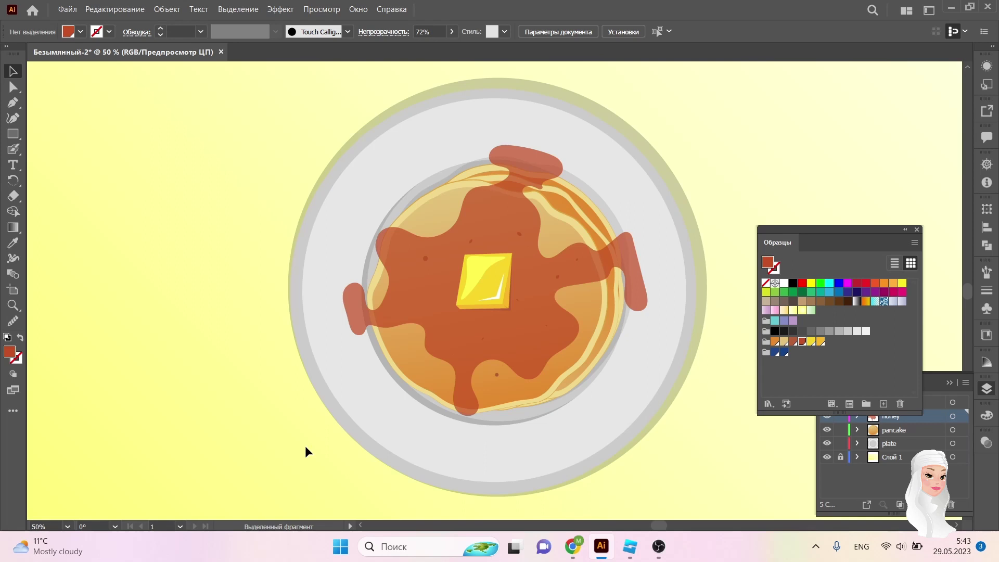
{"action": "left_click", "coordinate": [517, 336]}
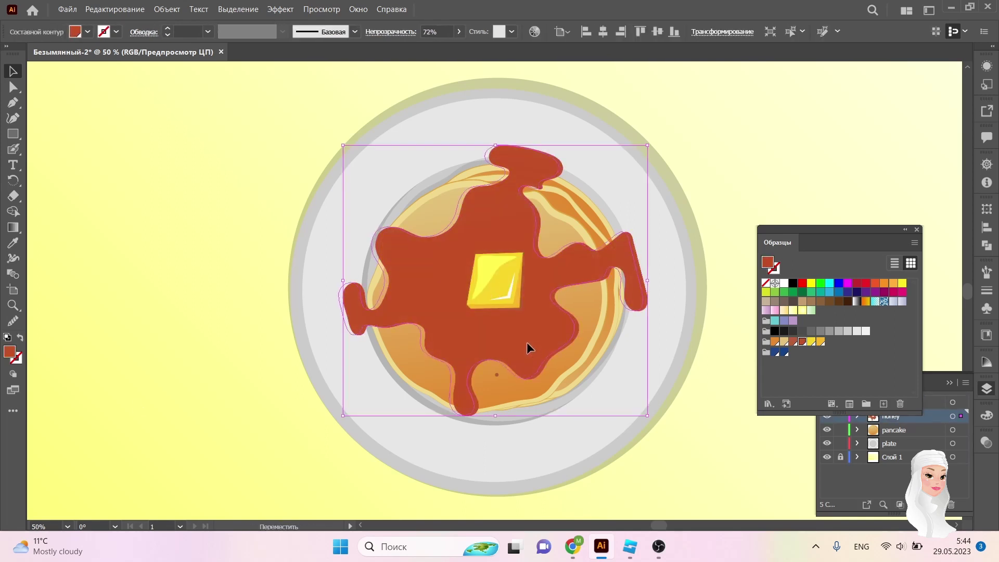
{"action": "left_click", "coordinate": [989, 246]}
Blob Brush a darker syrup loop around the butter with a new blend mode and 54% opacity.
{"action": "left_click", "coordinate": [706, 240]}
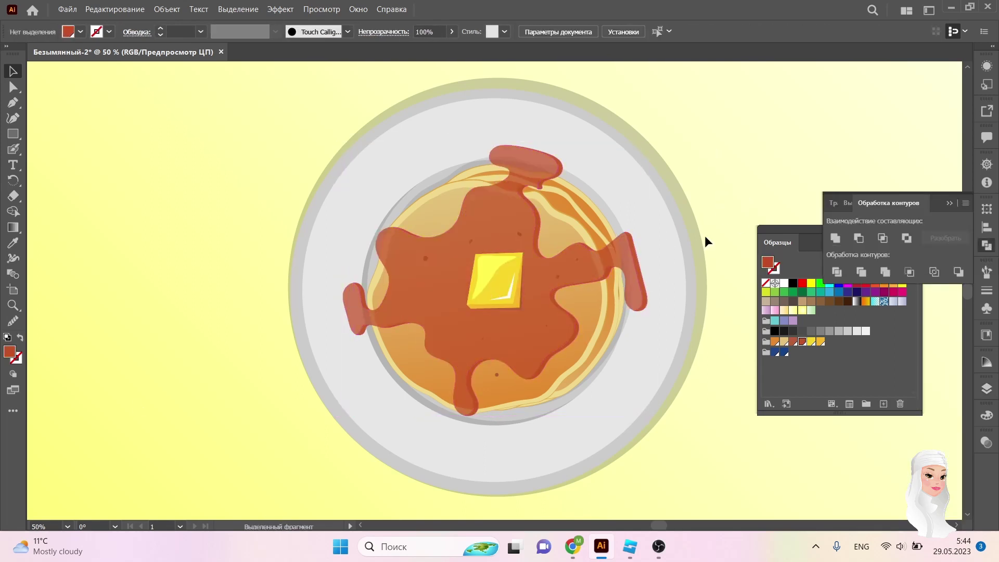
{"action": "key", "text": "shift+b"}
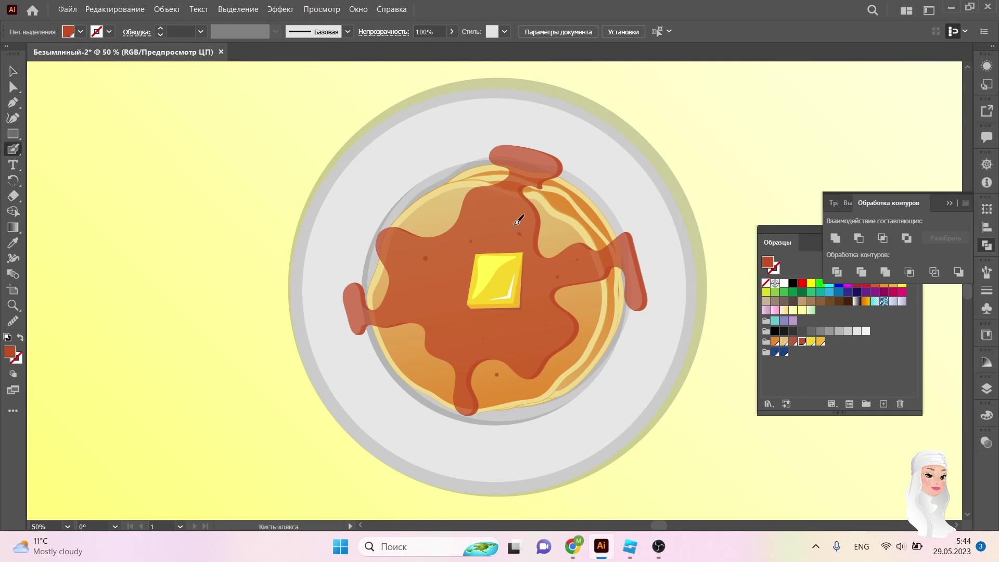
{"action": "mouse_move", "coordinate": [519, 220]}
{"action": "left_mouse_down"}
{"action": "mouse_move", "coordinate": [466, 330]}
{"action": "mouse_move", "coordinate": [521, 217]}
{"action": "left_mouse_up"}
{"action": "key", "text": "a"}
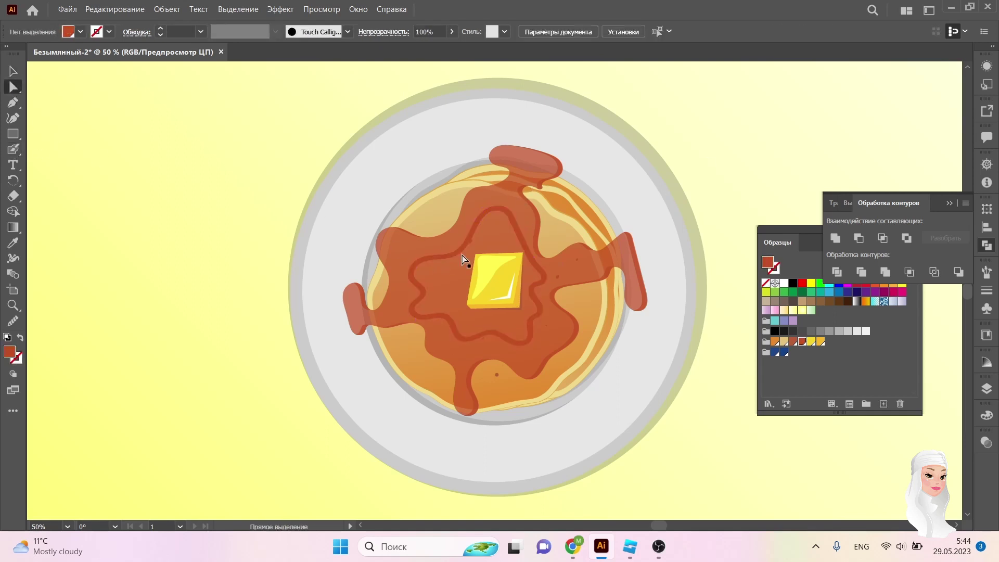
{"action": "key", "text": "v"}
{"action": "left_click", "coordinate": [465, 259]}
{"action": "left_click", "coordinate": [390, 32]}
{"action": "left_click", "coordinate": [381, 70]}
{"action": "left_click", "coordinate": [244, 151]}
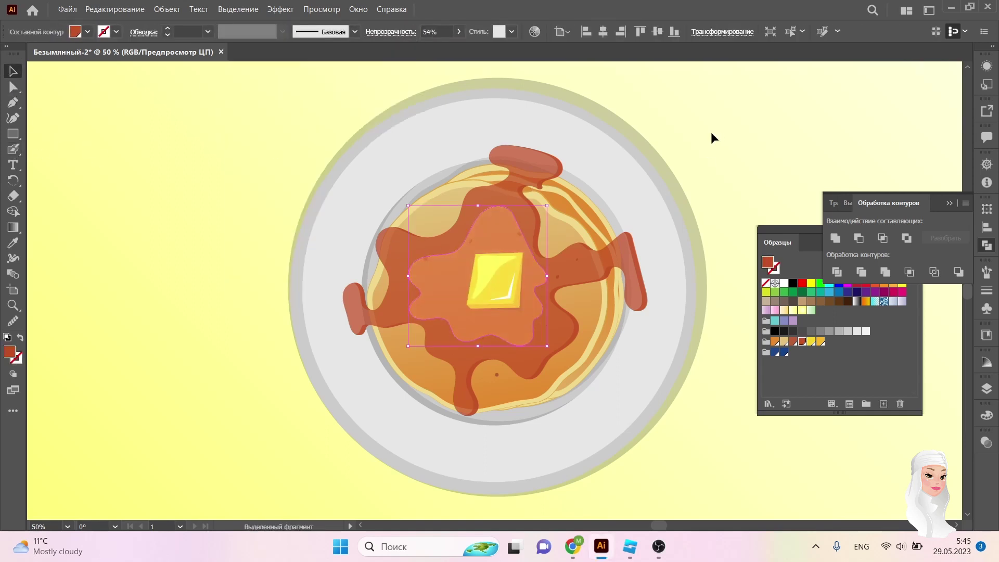
Rename Layer 4 to butter and reposition the syrup loop around the butter.
{"action": "left_click", "coordinate": [987, 389]}
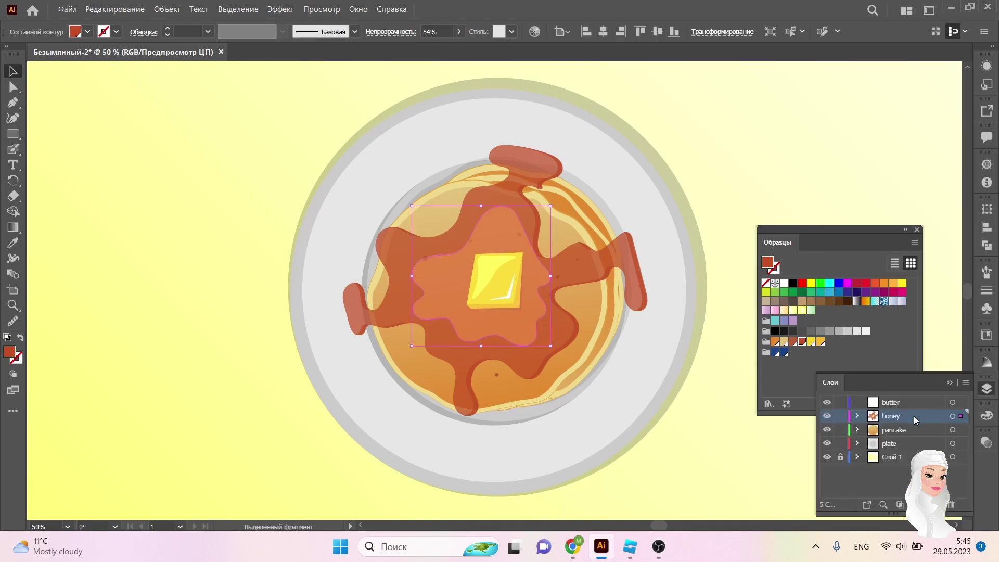
{"action": "left_click_drag", "start_coordinate": [522, 325], "coordinate": [296, 330]}
{"action": "left_click_drag", "start_coordinate": [507, 281], "coordinate": [501, 285]}
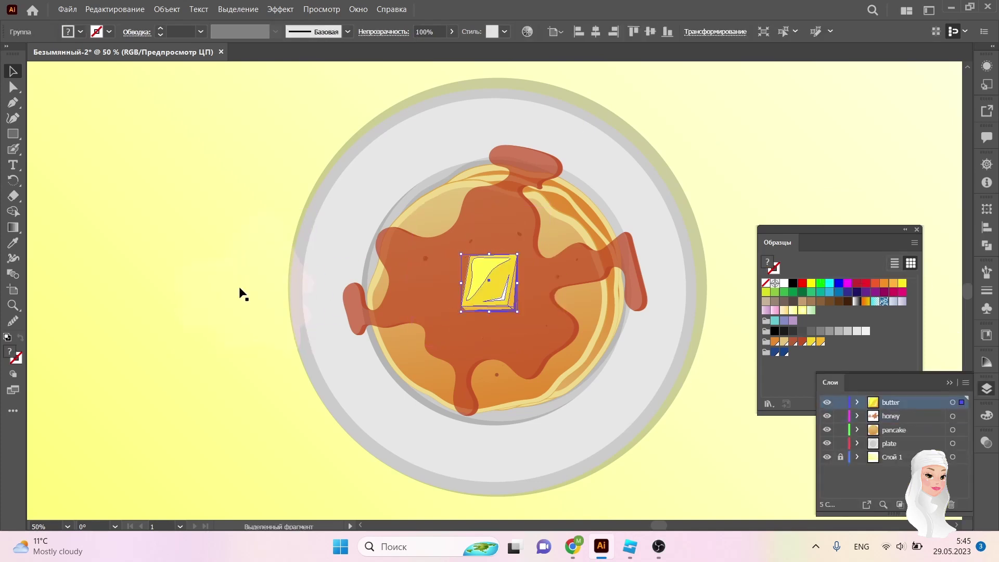
{"action": "left_click_drag", "start_coordinate": [241, 292], "coordinate": [470, 285]}
{"action": "left_click", "coordinate": [749, 129]}
Paint light Blob Brush glints on the top, right and left syrup drips.
{"action": "key", "text": "shift+b"}
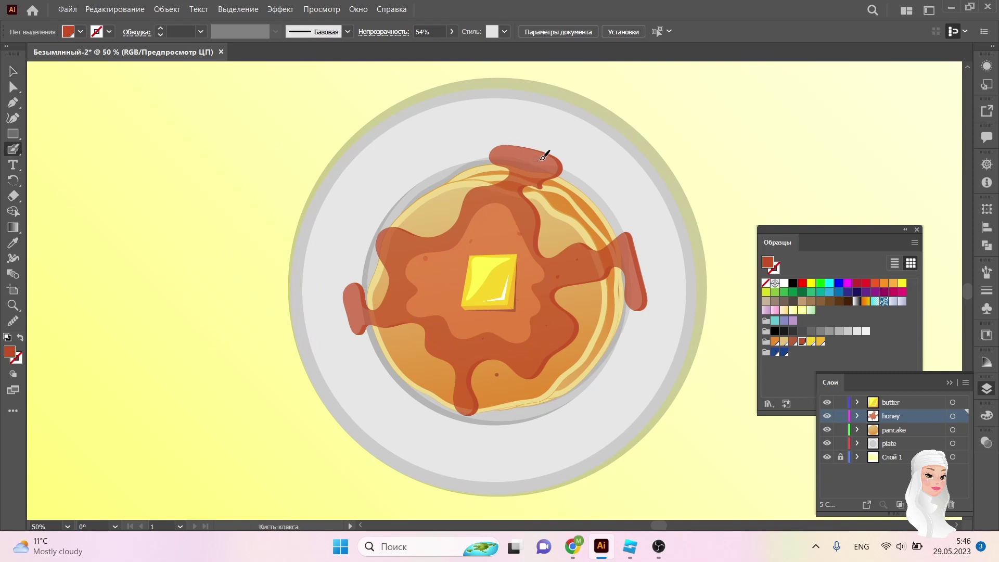
{"action": "left_click_drag", "start_coordinate": [546, 151], "coordinate": [544, 156]}
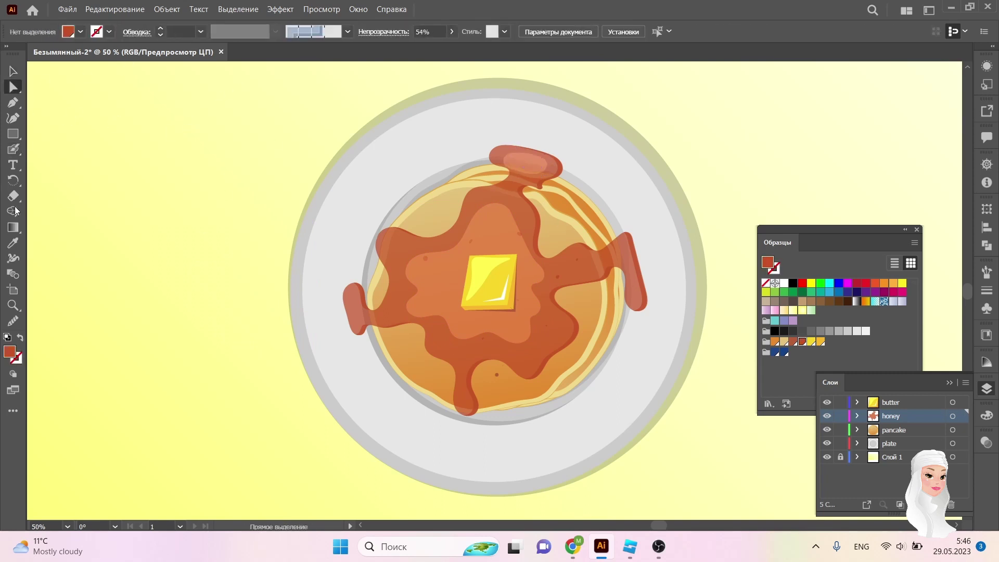
{"action": "left_click_drag", "start_coordinate": [624, 242], "coordinate": [639, 302]}
{"action": "key", "text": "i"}
{"action": "left_click", "coordinate": [417, 251]}
{"action": "key", "text": "ctrl+shift+a"}
{"action": "key", "text": "shift+b"}
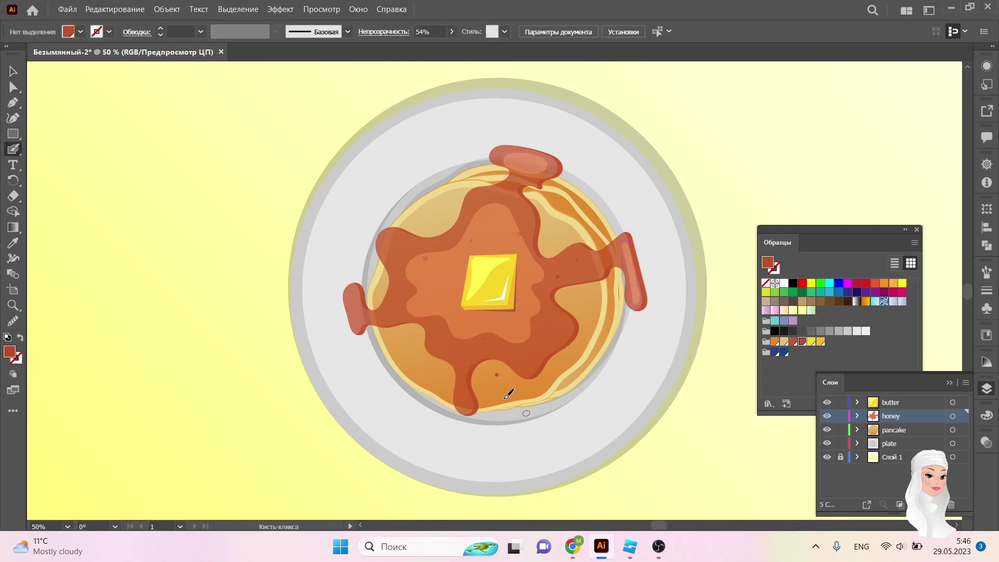
{"action": "left_click_drag", "start_coordinate": [357, 302], "coordinate": [358, 322]}
{"action": "key", "text": "v"}
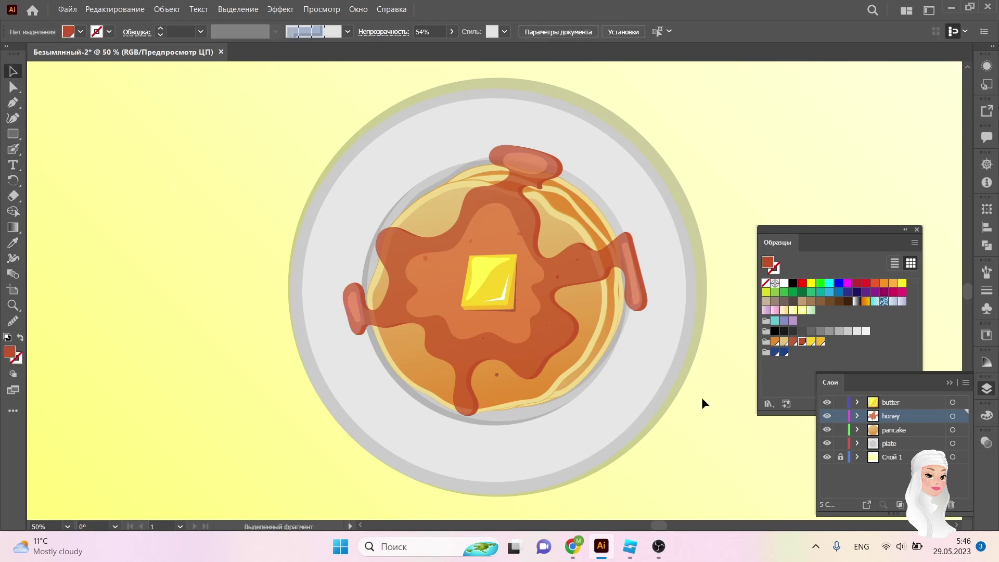
Pen-draw light tan highlight paths on the top and left syrup drips.
{"action": "left_click", "coordinate": [68, 31]}
{"action": "left_click", "coordinate": [28, 108]}
{"action": "key", "text": "p"}
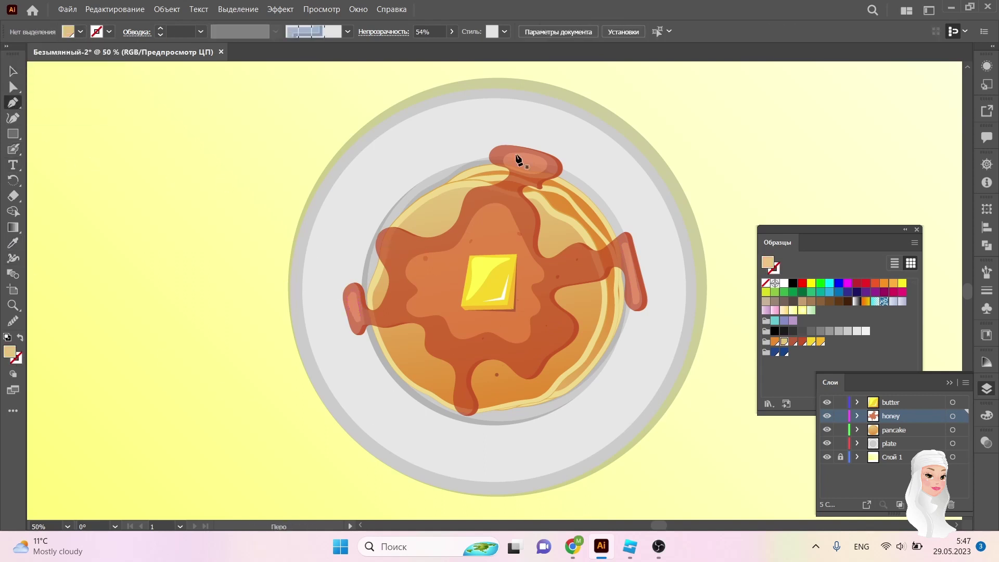
{"action": "left_click", "coordinate": [500, 154]}
{"action": "left_click", "coordinate": [554, 166]}
{"action": "key", "text": "Escape"}
{"action": "left_click", "coordinate": [410, 237]}
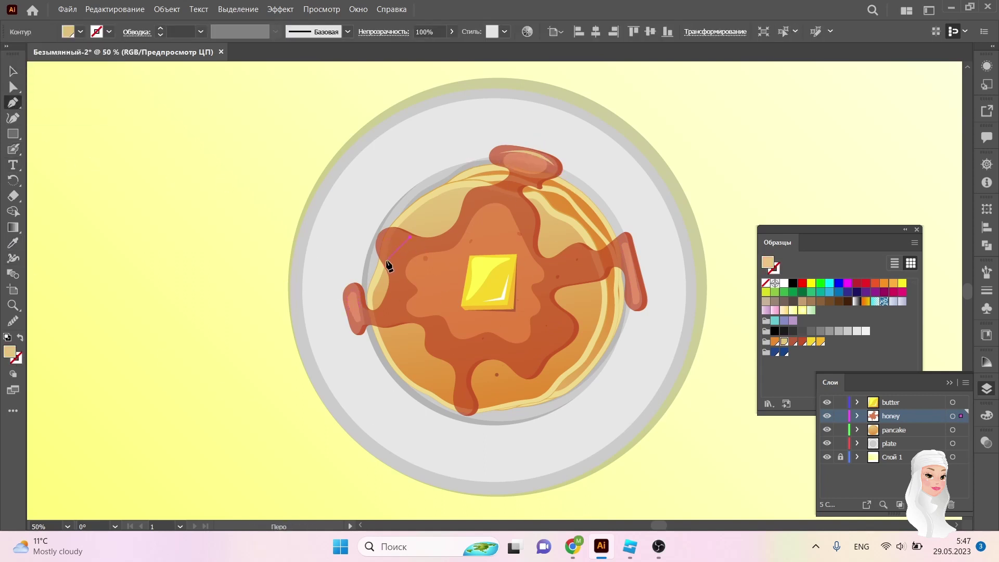
{"action": "left_click_drag", "start_coordinate": [386, 260], "coordinate": [401, 301]}
{"action": "key", "text": "Escape"}
{"action": "key", "text": "v"}
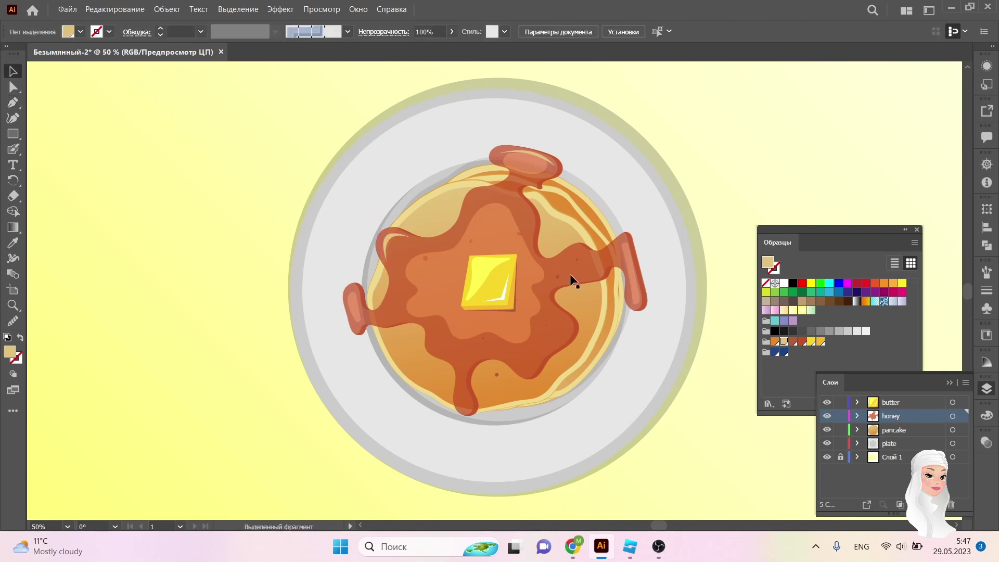
Pencil a white streak on the lower-right syrup with a thicker tapered stroke and lower opacity.
{"action": "key", "text": "n"}
{"action": "left_click_drag", "start_coordinate": [572, 328], "coordinate": [520, 370]}
{"action": "left_click", "coordinate": [108, 32]}
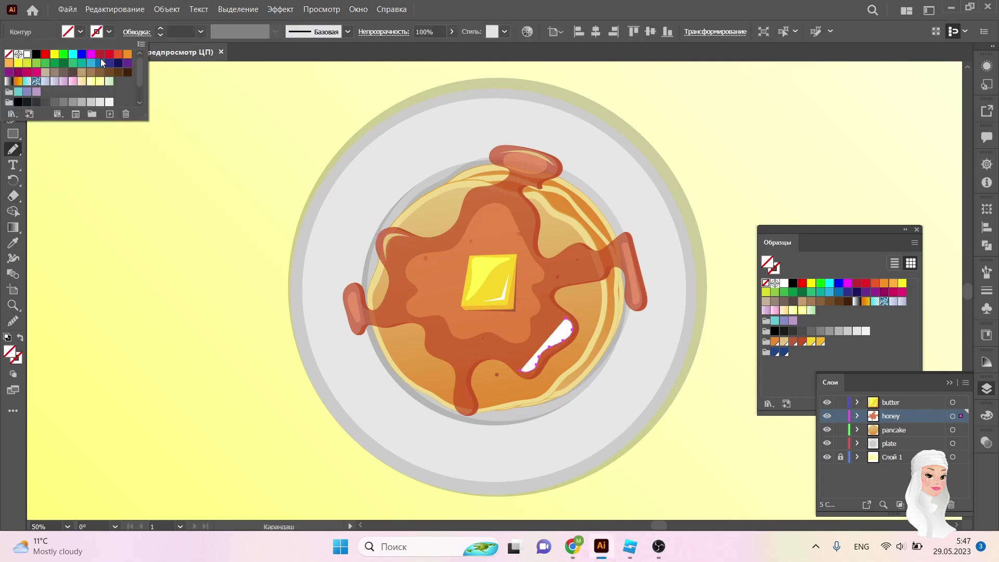
{"action": "left_click", "coordinate": [101, 58]}
{"action": "left_click", "coordinate": [204, 32]}
{"action": "left_click", "coordinate": [245, 67]}
{"action": "key", "text": "ctrl+shift+a"}
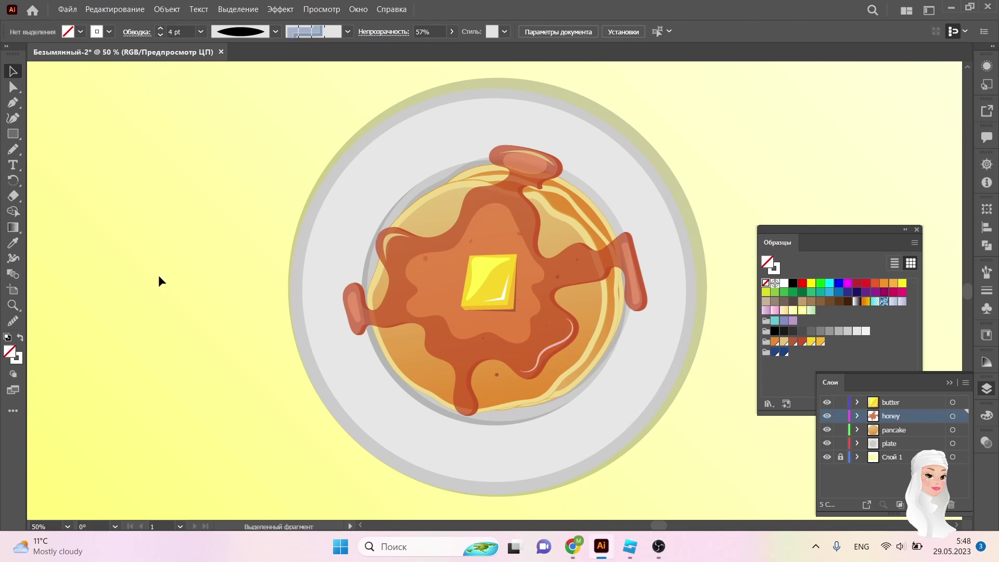
Pencil white tapered highlight strokes on the left, right, top and bottom syrup drips.
{"action": "left_click_drag", "start_coordinate": [412, 317], "coordinate": [378, 323]}
{"action": "key", "text": "ctrl+shift+a"}
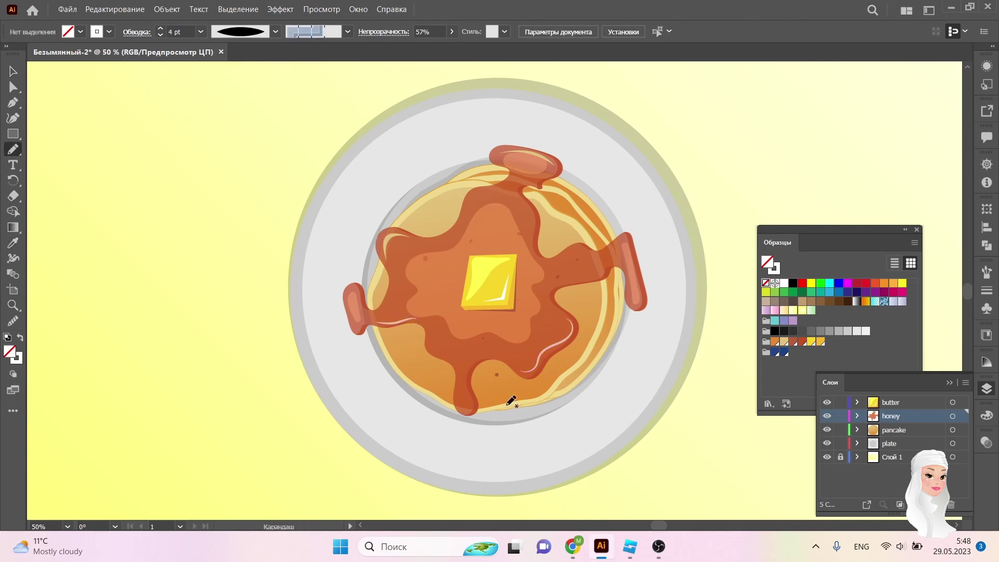
{"action": "left_click_drag", "start_coordinate": [622, 242], "coordinate": [581, 254]}
{"action": "left_click", "coordinate": [275, 32]}
{"action": "left_click", "coordinate": [245, 67]}
{"action": "key", "text": "ctrl+shift+a"}
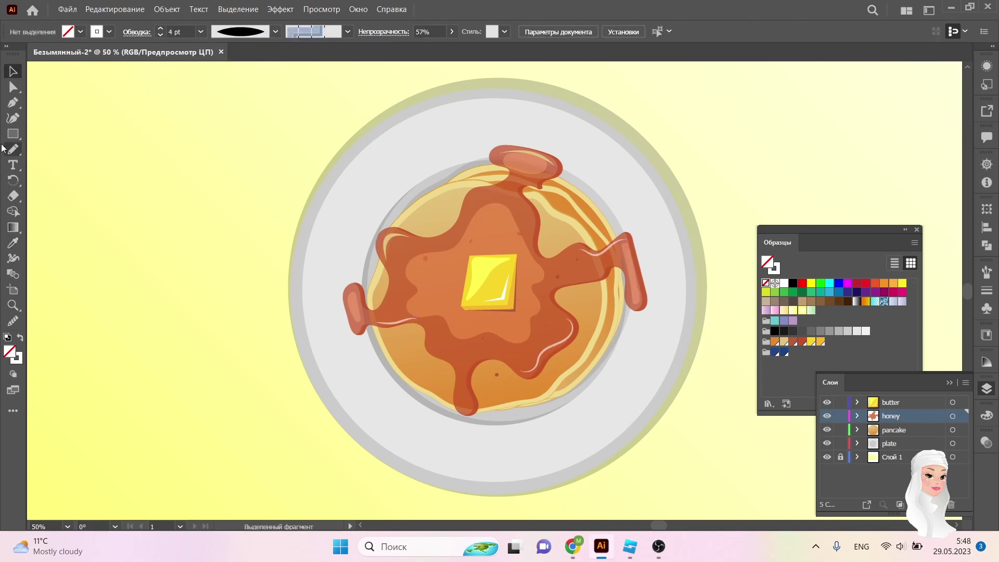
{"action": "left_click_drag", "start_coordinate": [500, 192], "coordinate": [463, 221]}
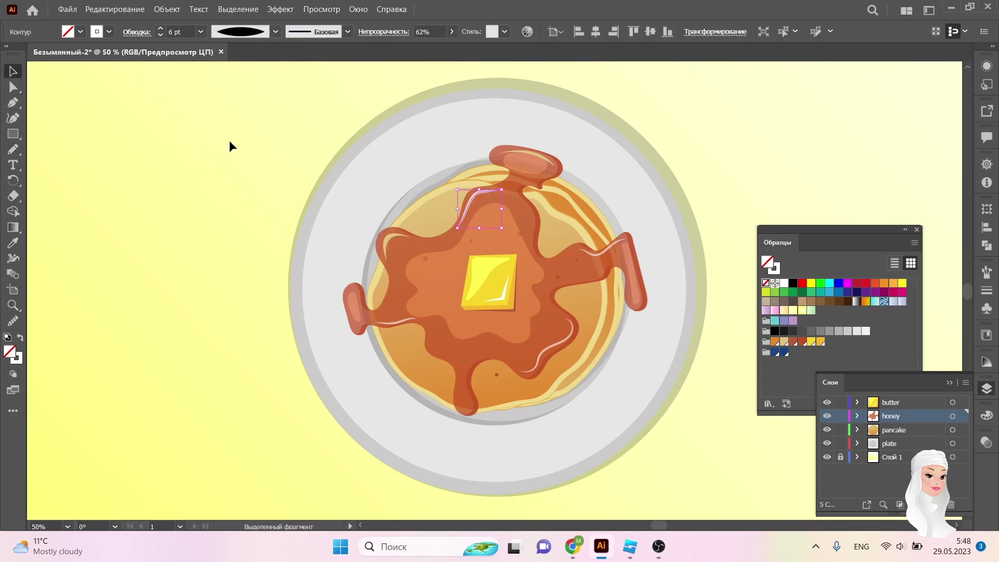
{"action": "key", "text": "ctrl+shift+a"}
{"action": "left_click_drag", "start_coordinate": [430, 341], "coordinate": [447, 358]}
{"action": "key", "text": "i"}
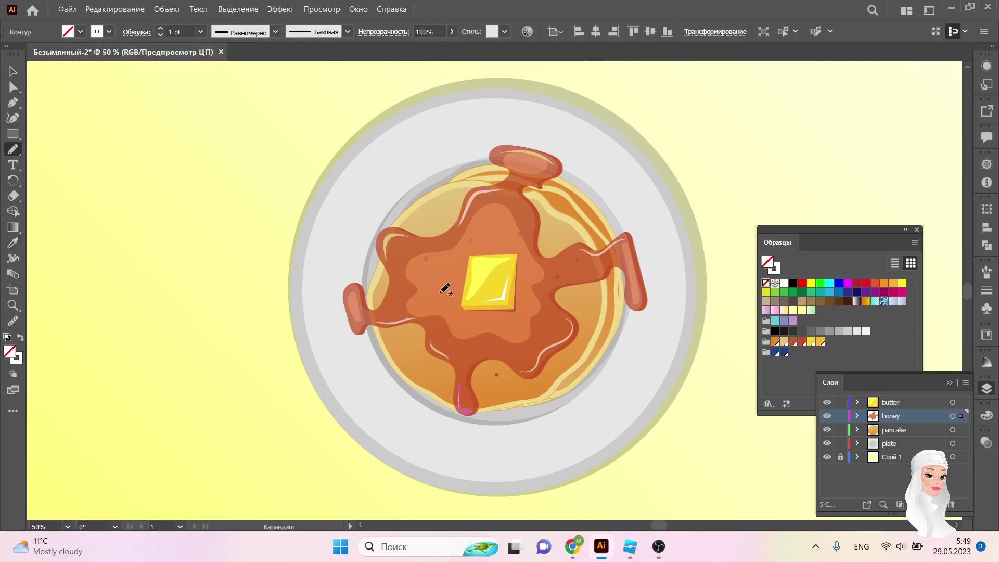
Zoom out and inspect the honey shape and top syrup drop with the Selection tool.
{"action": "key", "text": "v"}
{"action": "key", "text": "ctrl+minus"}
{"action": "left_click", "coordinate": [441, 317]}
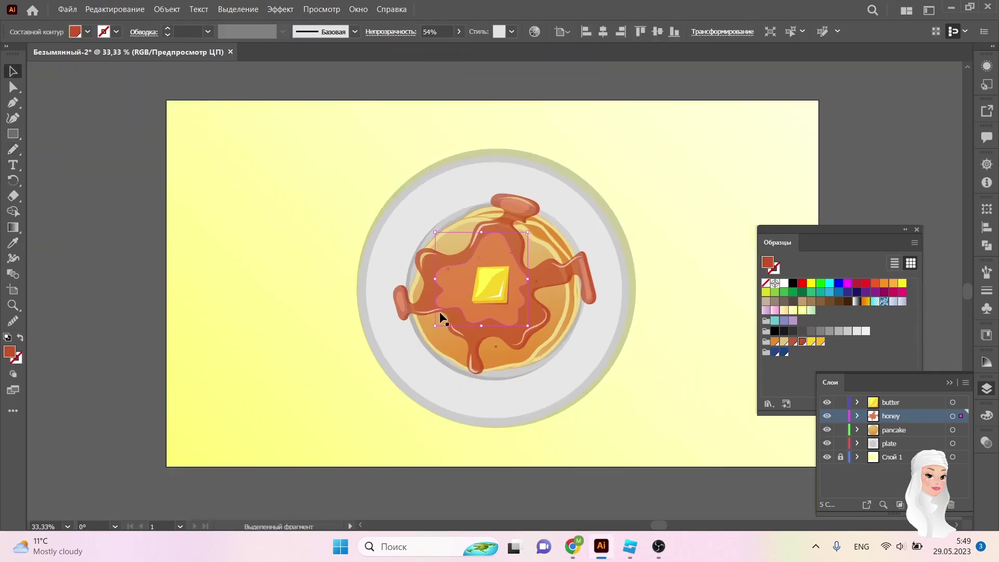
{"action": "left_click", "coordinate": [671, 210]}
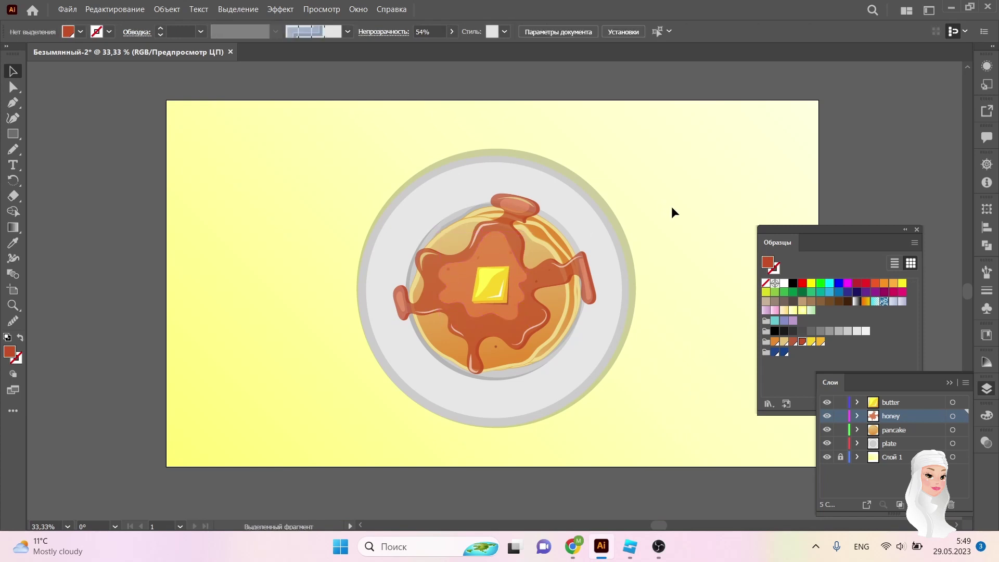
{"action": "left_click", "coordinate": [500, 215]}
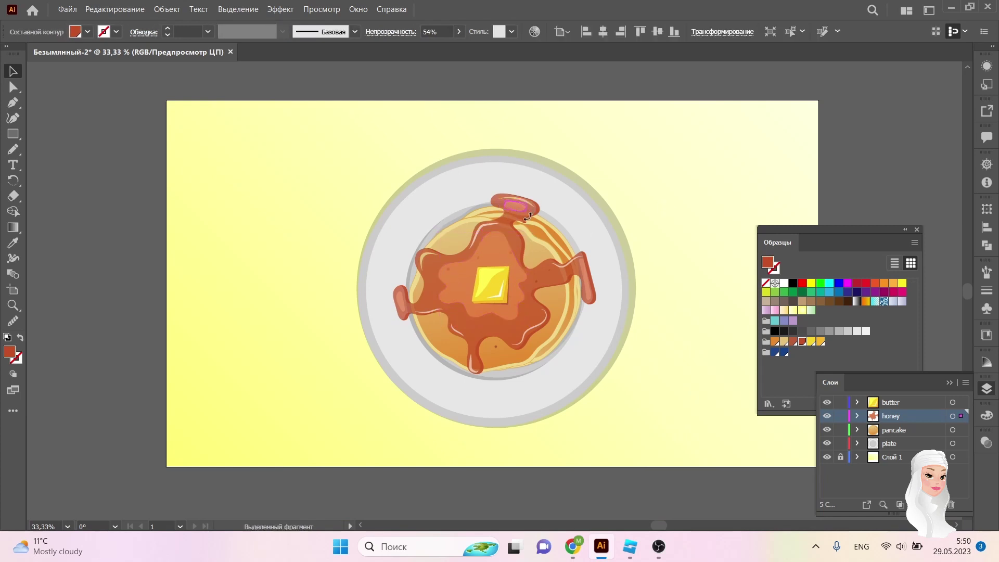
{"action": "left_click", "coordinate": [615, 279]}
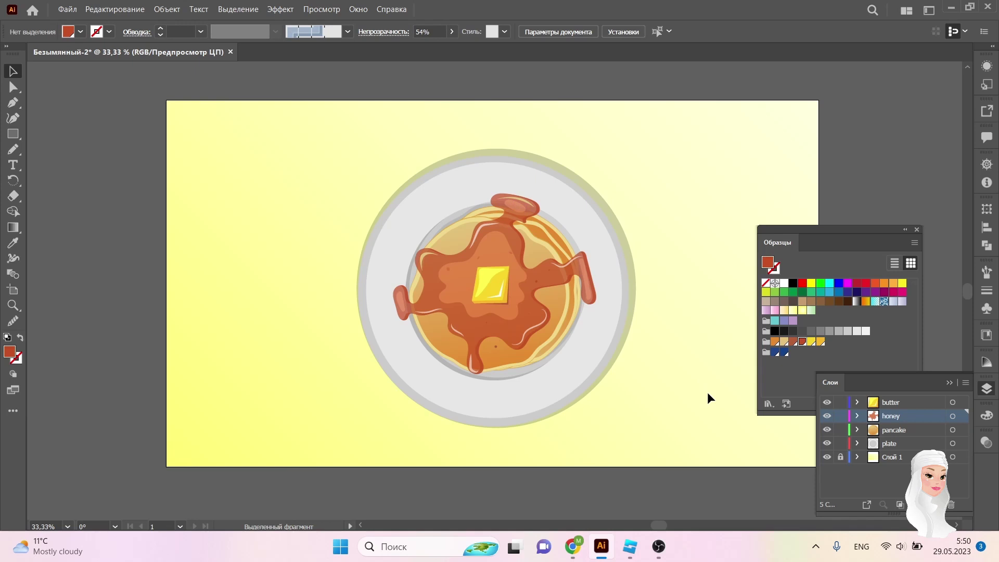
Blob Brush a grey shadow around the pancake, set to Multiply at 37% opacity.
{"action": "left_click", "coordinate": [888, 443]}
{"action": "left_click", "coordinate": [847, 331]}
{"action": "left_click", "coordinate": [11, 151]}
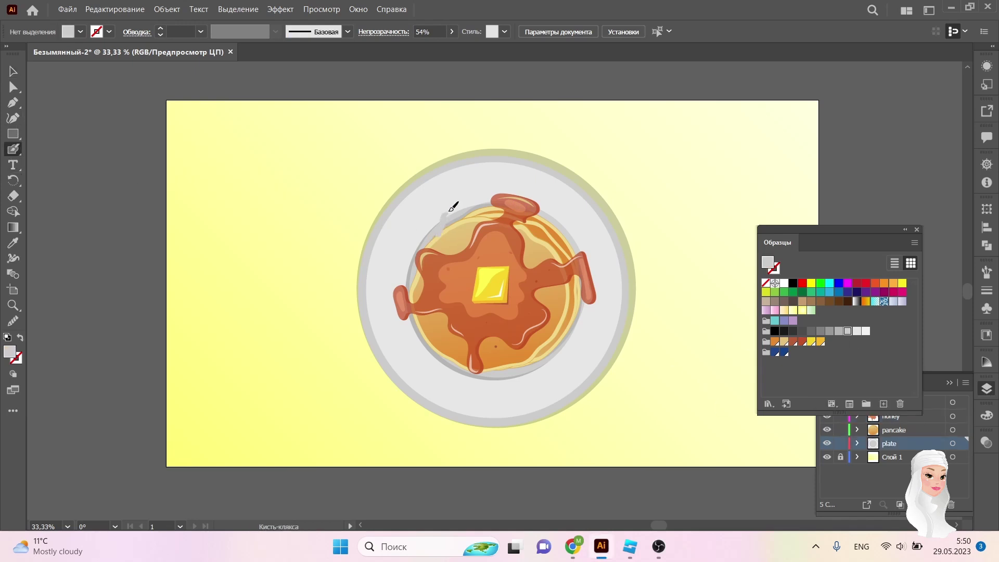
{"action": "left_click_drag", "start_coordinate": [588, 312], "coordinate": [439, 229]}
{"action": "left_click", "coordinate": [13, 87]}
{"action": "left_click", "coordinate": [452, 219]}
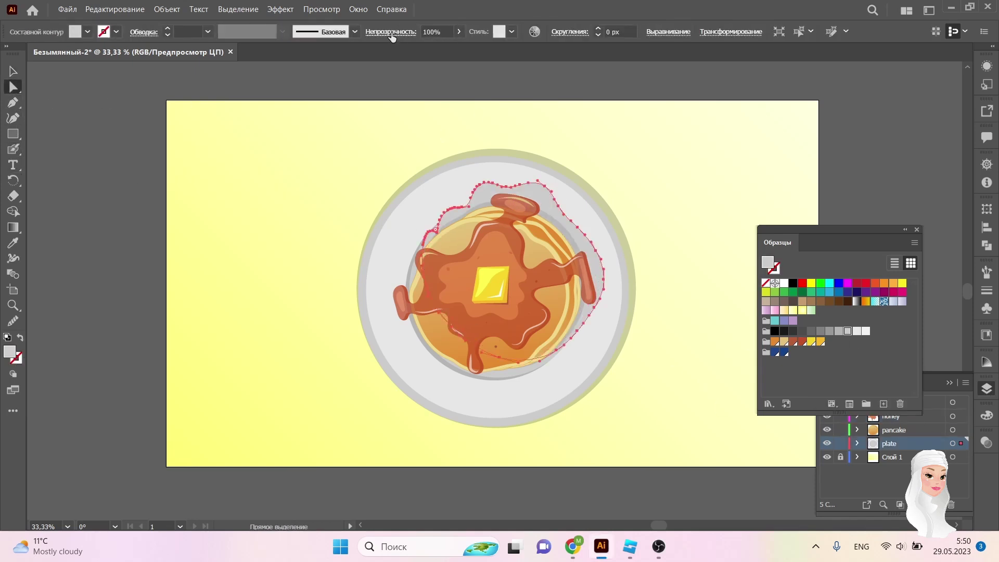
{"action": "left_click", "coordinate": [390, 31]}
{"action": "left_click_drag", "start_coordinate": [407, 53], "coordinate": [374, 70]}
{"action": "left_click", "coordinate": [73, 116]}
{"action": "left_click", "coordinate": [598, 416]}
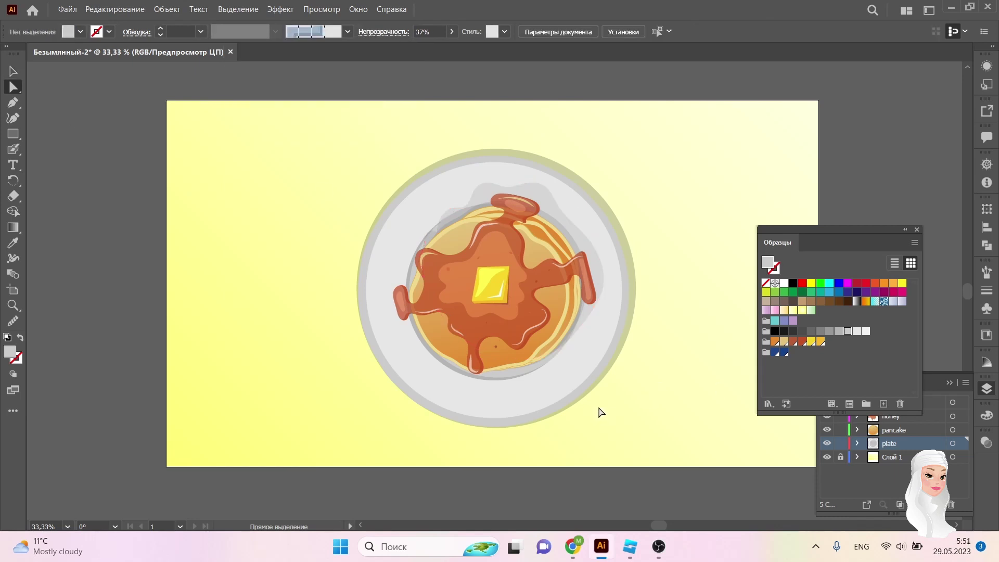
Unlock the background layer and fill the background rectangle yellow.
{"action": "left_click", "coordinate": [840, 456]}
{"action": "left_click", "coordinate": [539, 439]}
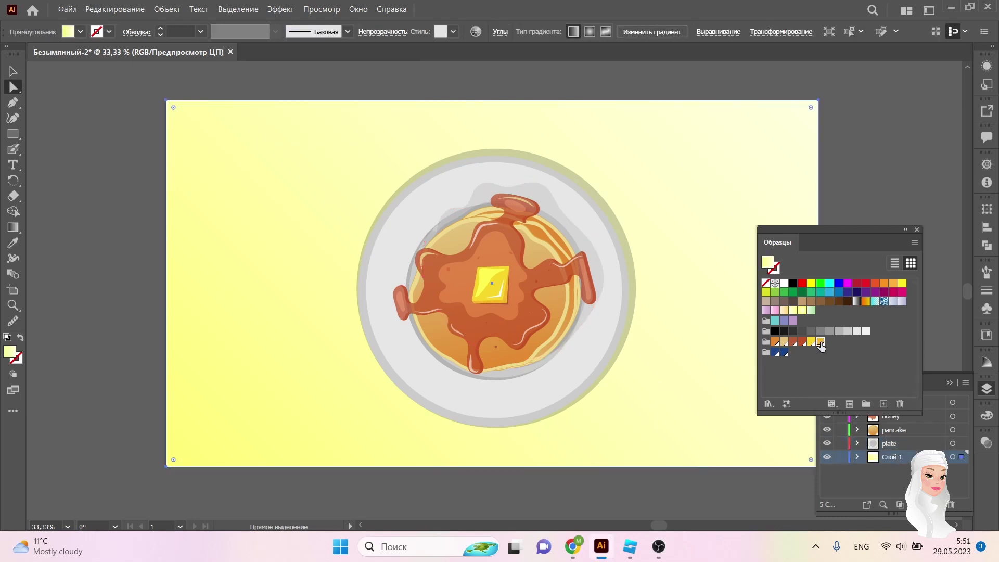
{"action": "left_click", "coordinate": [802, 341]}
Give the plate ellipse a light grey fill, resize it, and relock the background layer.
{"action": "left_click", "coordinate": [952, 443]}
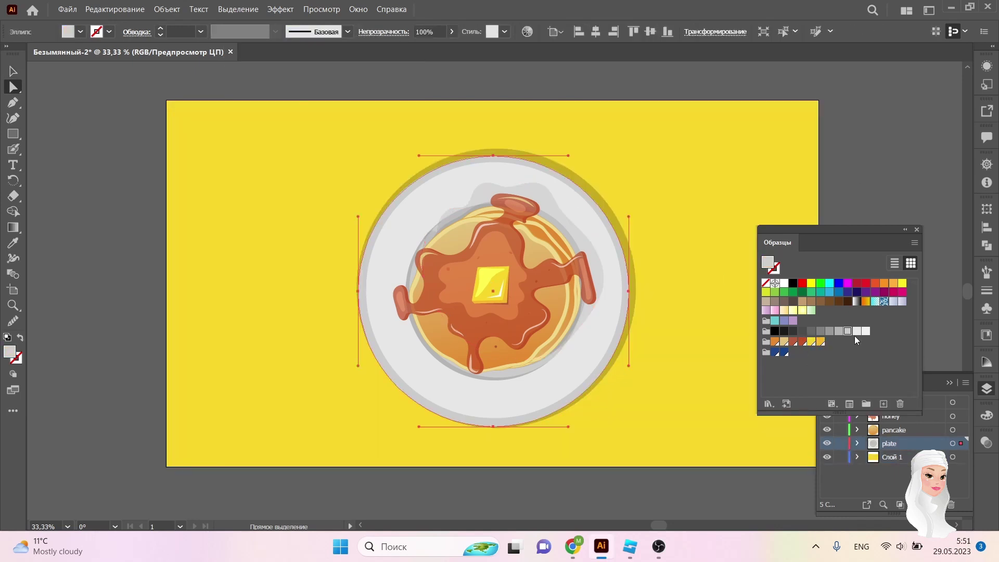
{"action": "left_click", "coordinate": [848, 331]}
{"action": "double_click", "coordinate": [767, 263]}
{"action": "left_click", "coordinate": [771, 254]}
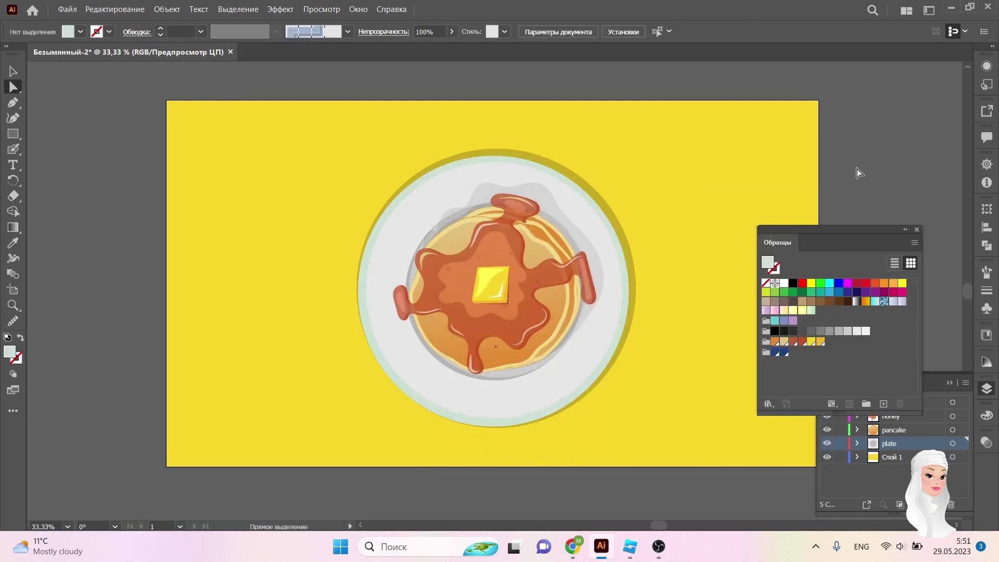
{"action": "key", "text": "v"}
{"action": "left_click_drag", "start_coordinate": [358, 290], "coordinate": [358, 291]}
{"action": "left_click_drag", "start_coordinate": [621, 289], "coordinate": [624, 289]}
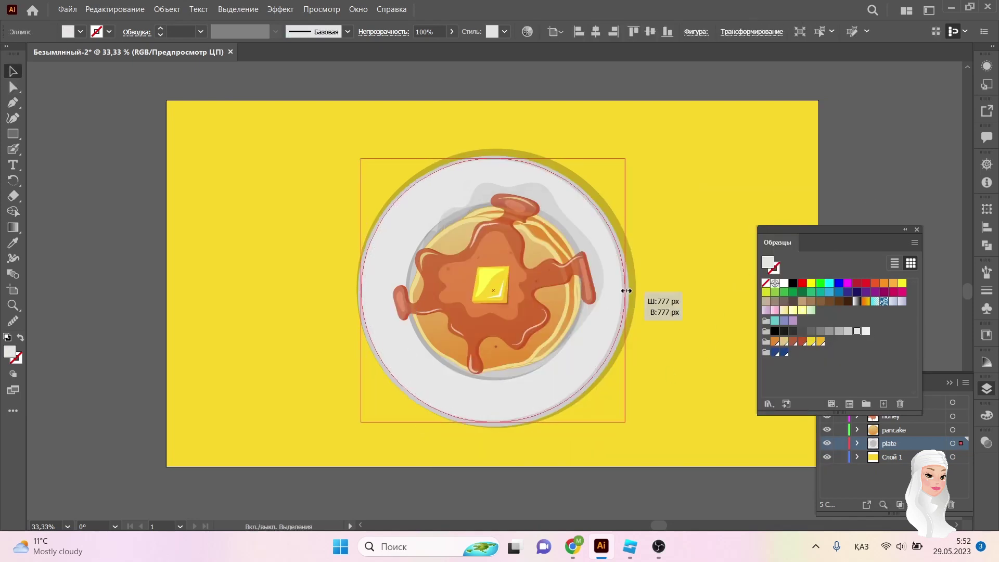
{"action": "left_click", "coordinate": [888, 183]}
{"action": "left_click", "coordinate": [840, 457]}
{"action": "left_click", "coordinate": [775, 352]}
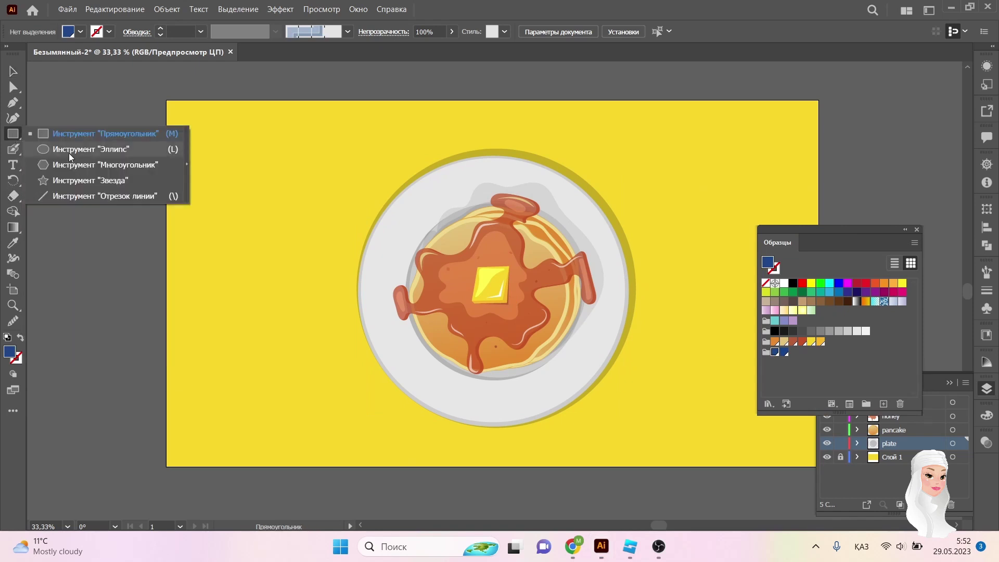
On a new berries layer, draw a blue circle left of the pancake.
{"action": "left_click_drag", "start_coordinate": [13, 133], "coordinate": [52, 150]}
{"action": "left_click", "coordinate": [899, 505]}
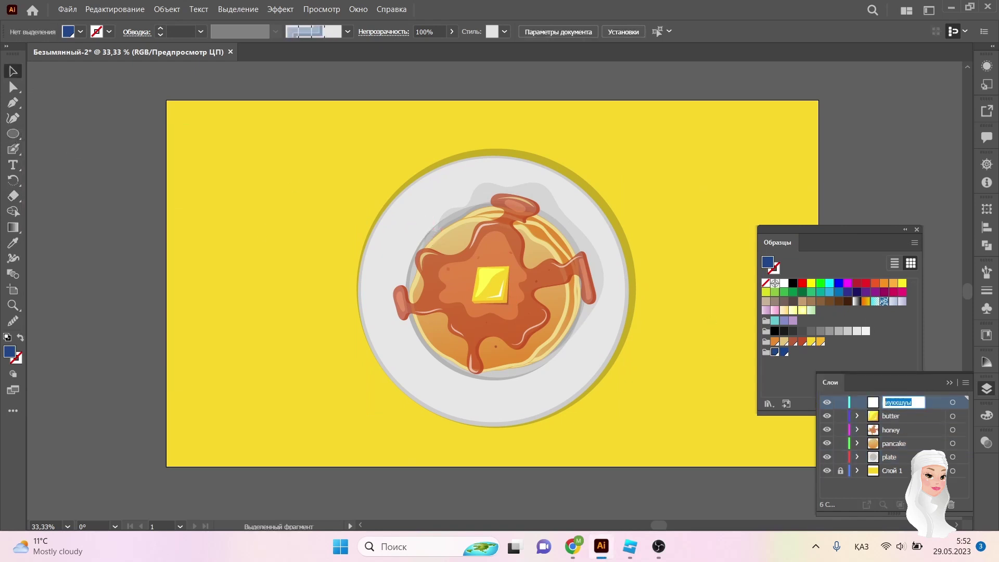
{"action": "left_click_drag", "start_coordinate": [391, 252], "coordinate": [415, 275]}
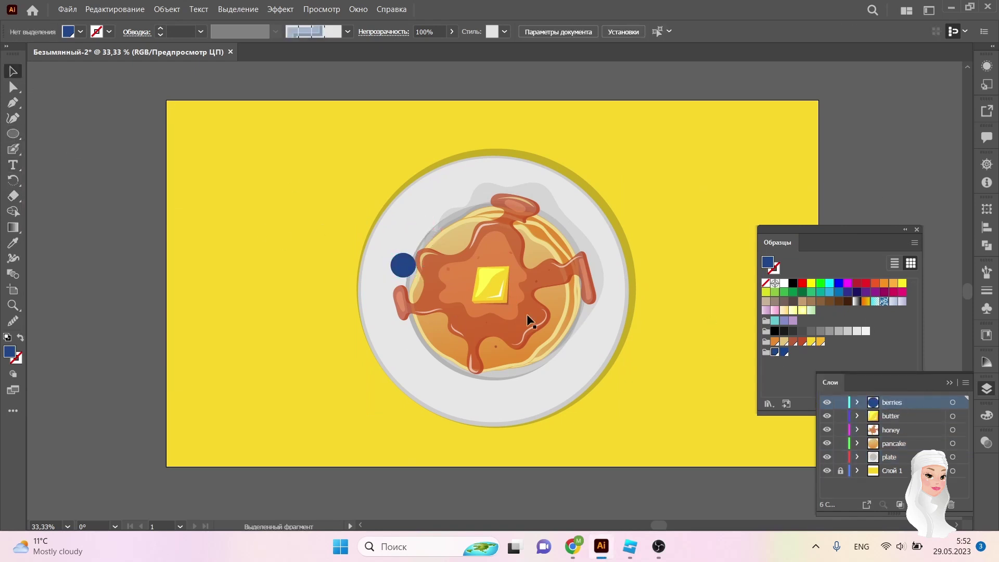
{"action": "key", "text": "ctrl+1"}
Cut a grey copy of the berry circle into a shading crescent with Minus Front.
{"action": "key", "text": "i"}
{"action": "left_click", "coordinate": [125, 141]}
{"action": "left_click", "coordinate": [384, 32]}
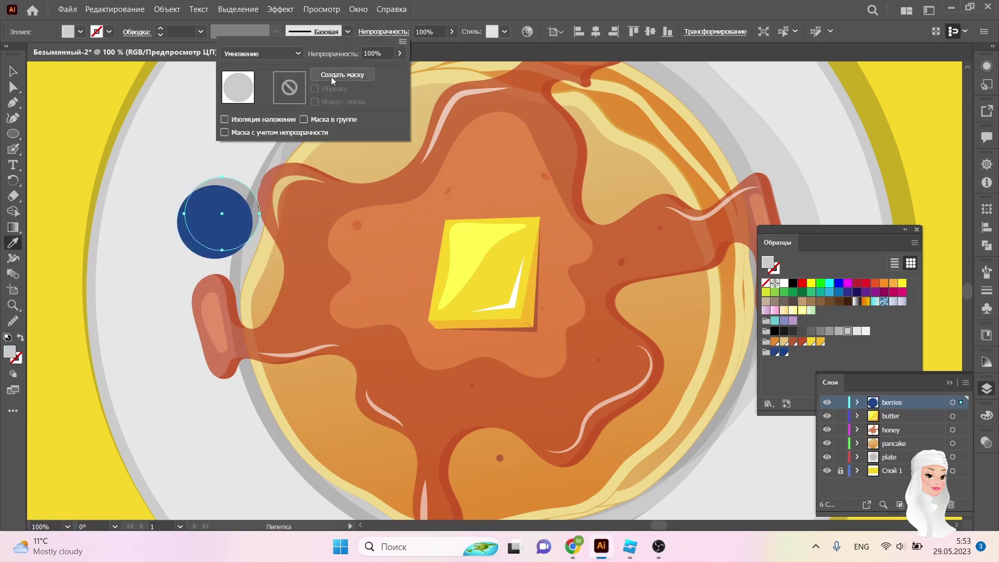
{"action": "key", "text": "v"}
{"action": "left_click", "coordinate": [246, 239]}
{"action": "key", "text": "ctrl+shift+F9"}
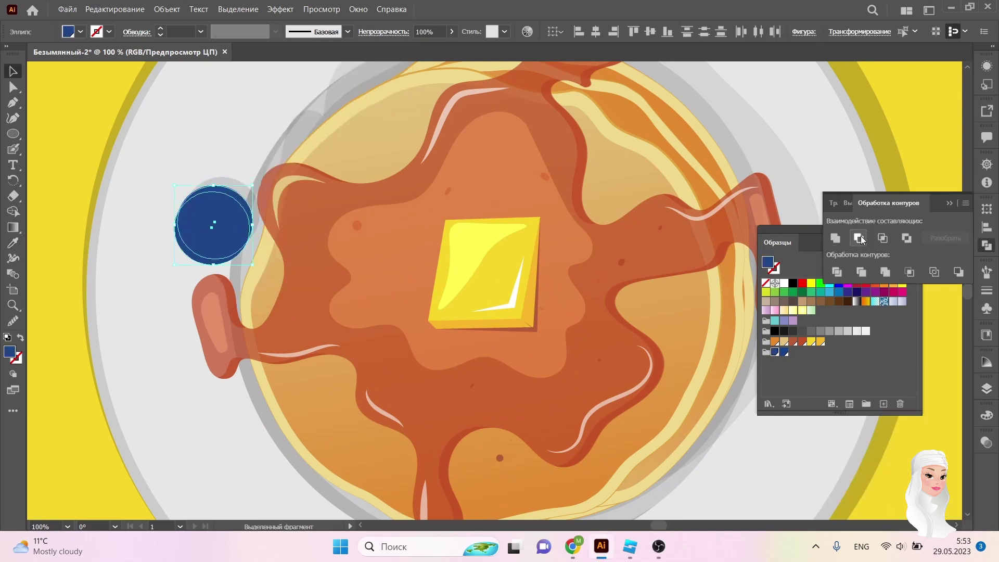
{"action": "left_click", "coordinate": [383, 32]}
{"action": "left_click", "coordinate": [95, 104]}
Blob Brush a lighter patch inside the blueberry with reduced opacity.
{"action": "key", "text": "shift+b"}
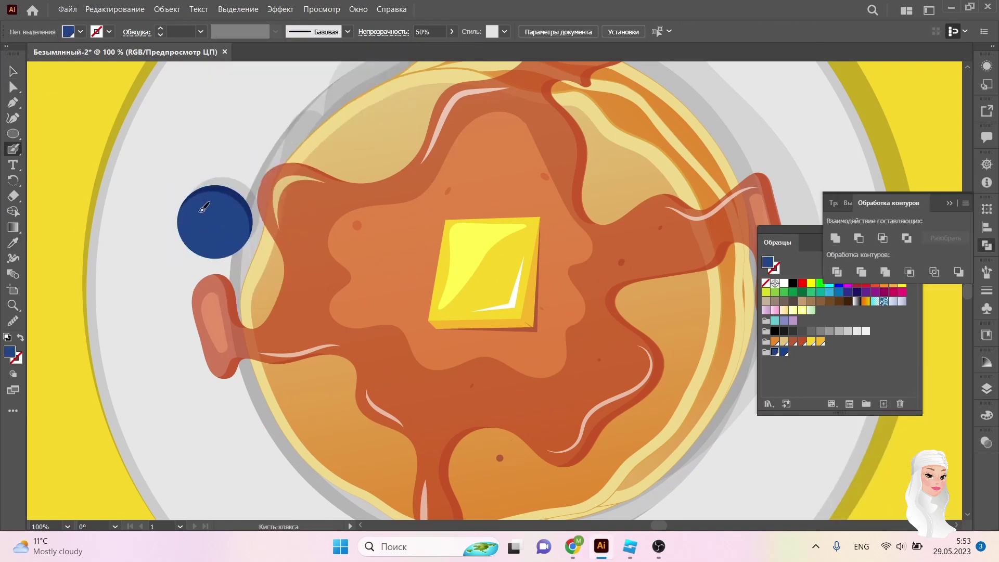
{"action": "left_click_drag", "start_coordinate": [186, 196], "coordinate": [193, 212]}
{"action": "left_click", "coordinate": [390, 31]}
{"action": "type", "text": "28"}
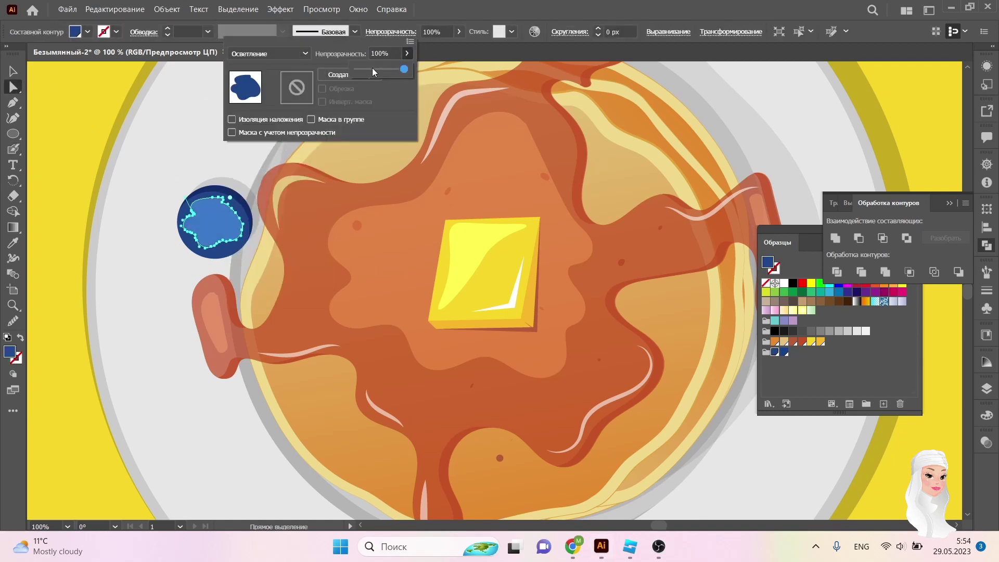
{"action": "type", "text": "a"}
{"action": "left_click", "coordinate": [14, 321]}
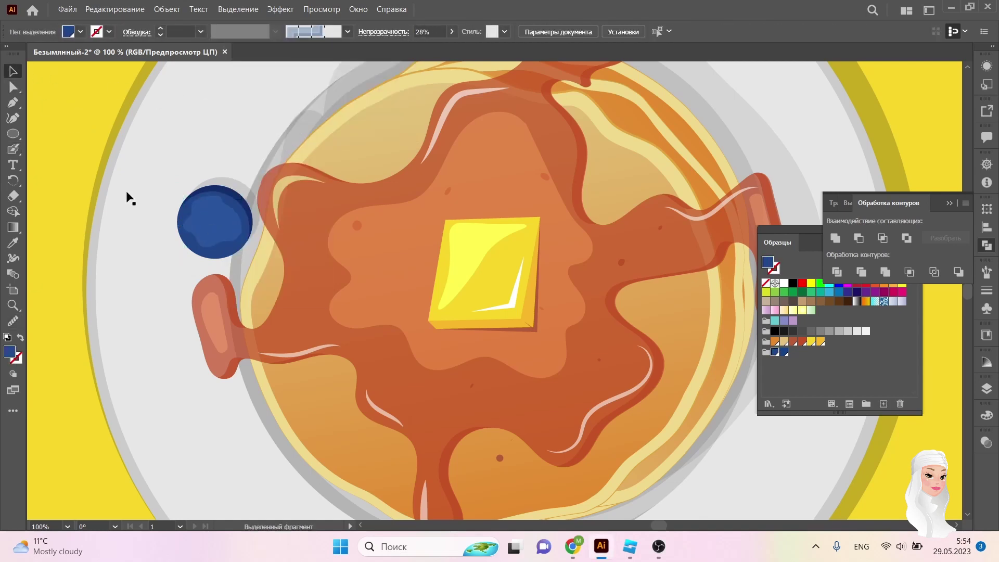
Pen a star-shaped centre on the blueberry.
{"action": "key", "text": "p"}
{"action": "left_click", "coordinate": [202, 210]}
{"action": "left_click", "coordinate": [192, 232]}
{"action": "left_click", "coordinate": [202, 242]}
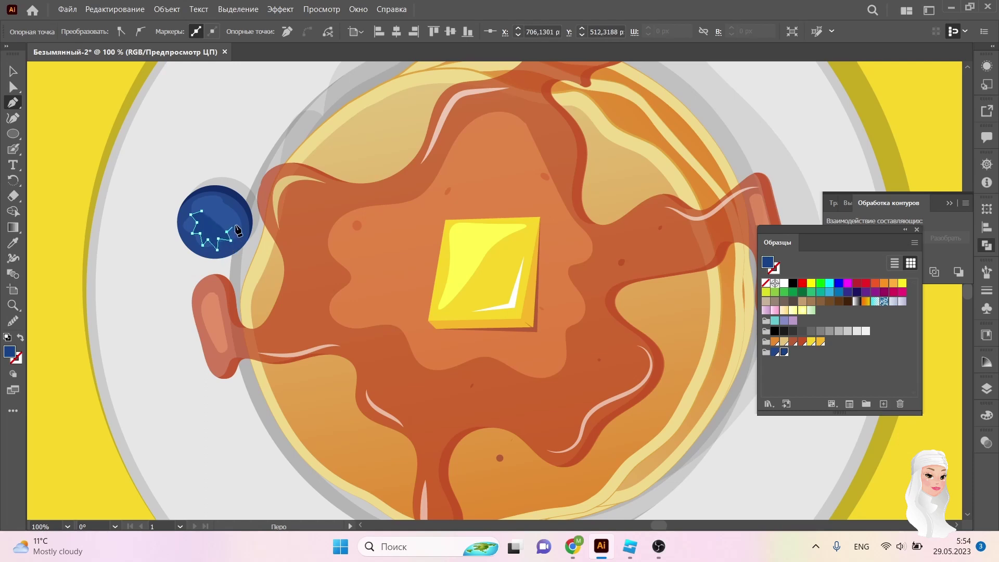
{"action": "key", "text": "v"}
{"action": "left_click", "coordinate": [71, 225]}
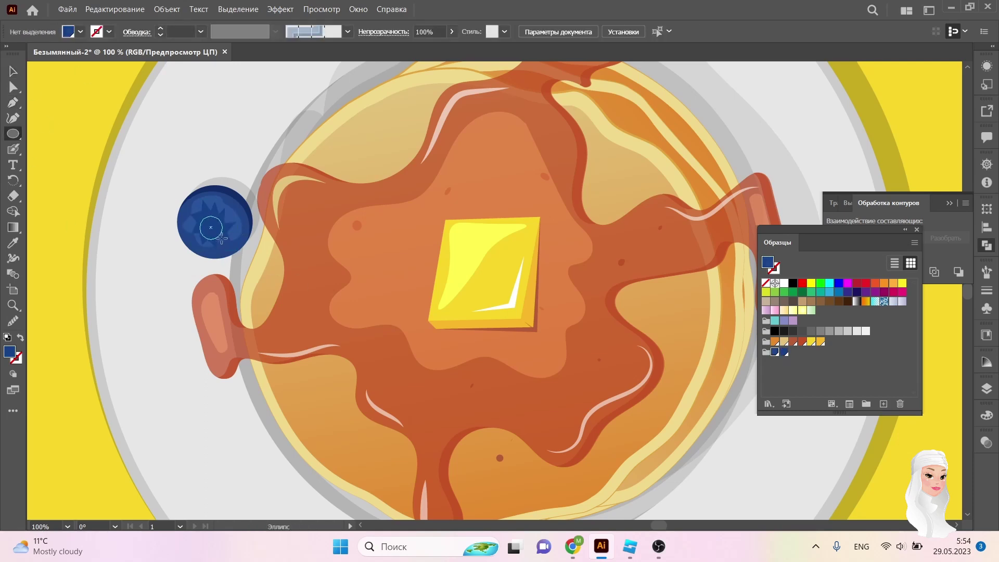
Add a small ellipse in the berry centre at 37% opacity.
{"action": "left_click", "coordinate": [383, 32]}
{"action": "left_click", "coordinate": [258, 98]}
{"action": "type", "text": "37"}
{"action": "key", "text": "Return"}
{"action": "key", "text": "v"}
{"action": "key", "text": "ctrl+minus"}
{"action": "key", "text": "ctrl+minus"}
{"action": "key", "text": "ctrl+minus"}
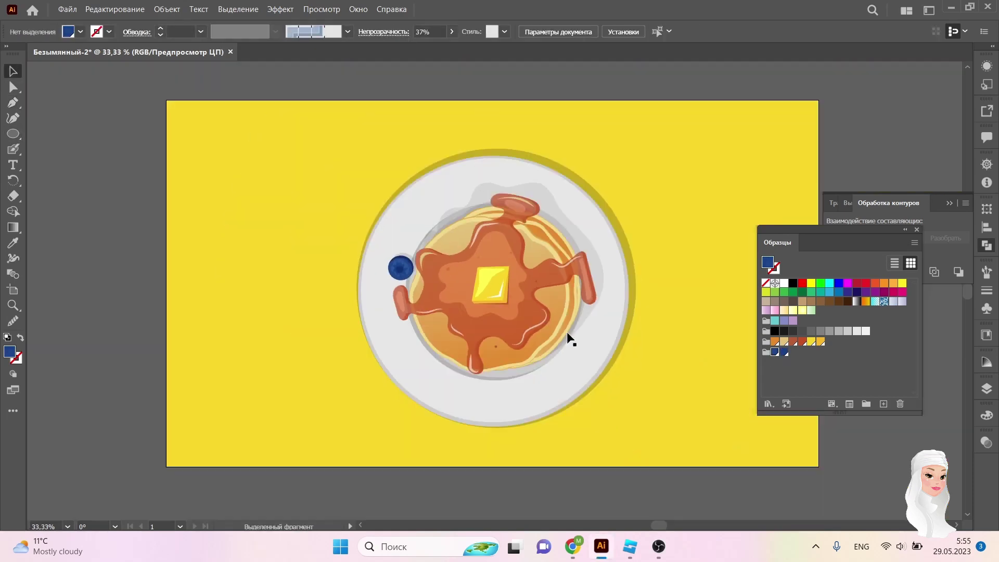
{"action": "key", "text": "ctrl+plus"}
{"action": "key", "text": "ctrl+plus"}
{"action": "key", "text": "ctrl+plus"}
Pen a translucent white highlight on the blueberry.
{"action": "key", "text": "p"}
{"action": "left_click", "coordinate": [80, 32]}
{"action": "left_click", "coordinate": [25, 67]}
{"action": "left_click", "coordinate": [187, 223]}
{"action": "left_click_drag", "start_coordinate": [235, 245], "coordinate": [277, 220]}
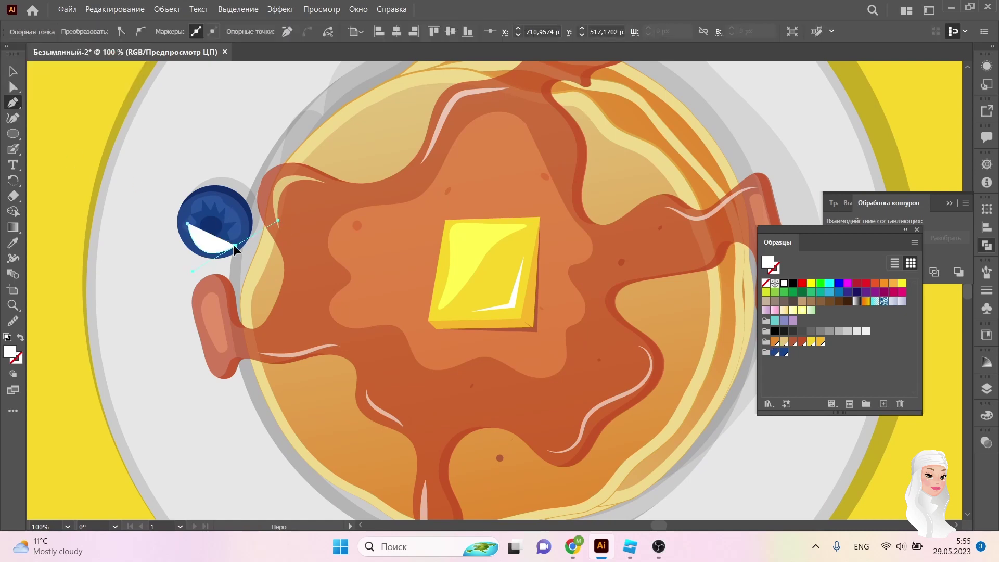
{"action": "left_click", "coordinate": [187, 223]}
{"action": "key", "text": "v"}
{"action": "key", "text": "5"}
{"action": "key", "text": "6"}
{"action": "left_click", "coordinate": [73, 112]}
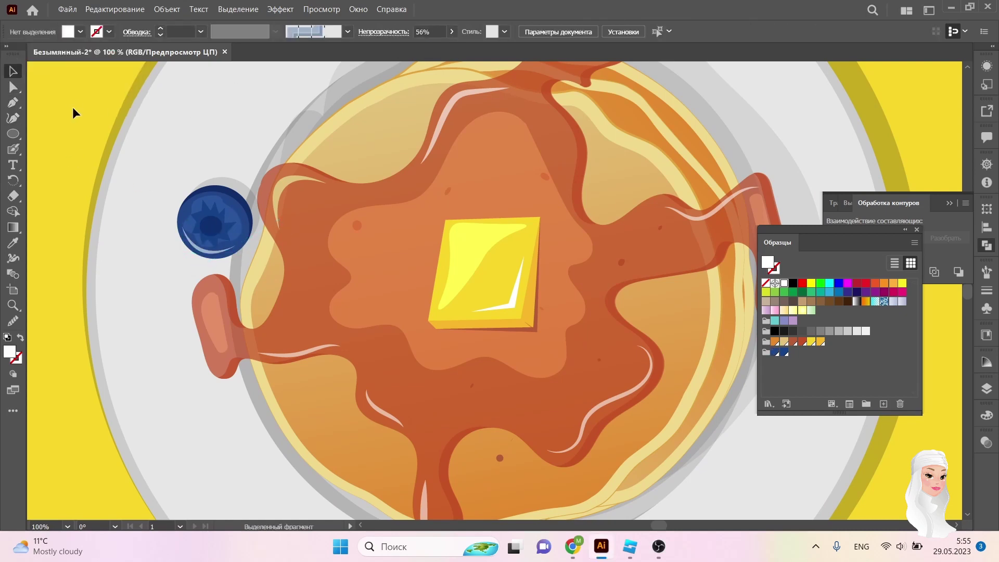
{"action": "key", "text": "ctrl+minus"}
{"action": "key", "text": "ctrl+minus"}
{"action": "key", "text": "ctrl+minus"}
{"action": "key", "text": "F7"}
Duplicate a blueberry onto the pancake.
{"action": "mouse_move", "coordinate": [403, 245]}
{"action": "left_mouse_down"}
{"action": "mouse_move", "coordinate": [531, 311]}
{"action": "mouse_move", "coordinate": [567, 218]}
{"action": "left_mouse_up"}
{"action": "left_click", "coordinate": [539, 297]}
{"action": "left_click_drag", "start_coordinate": [534, 307], "coordinate": [538, 309]}
{"action": "key", "text": "ctrl+shift+a"}
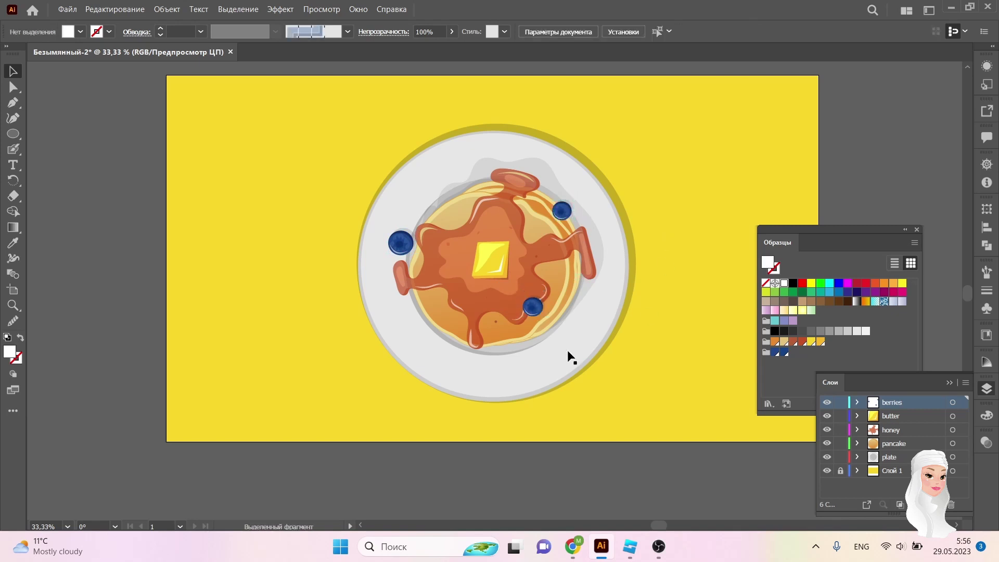
{"action": "key", "text": "ctrl+plus"}
Draw a new circle on the pancake's lower left, sample the berry dark blue, and pen its crown.
{"action": "key", "text": "l"}
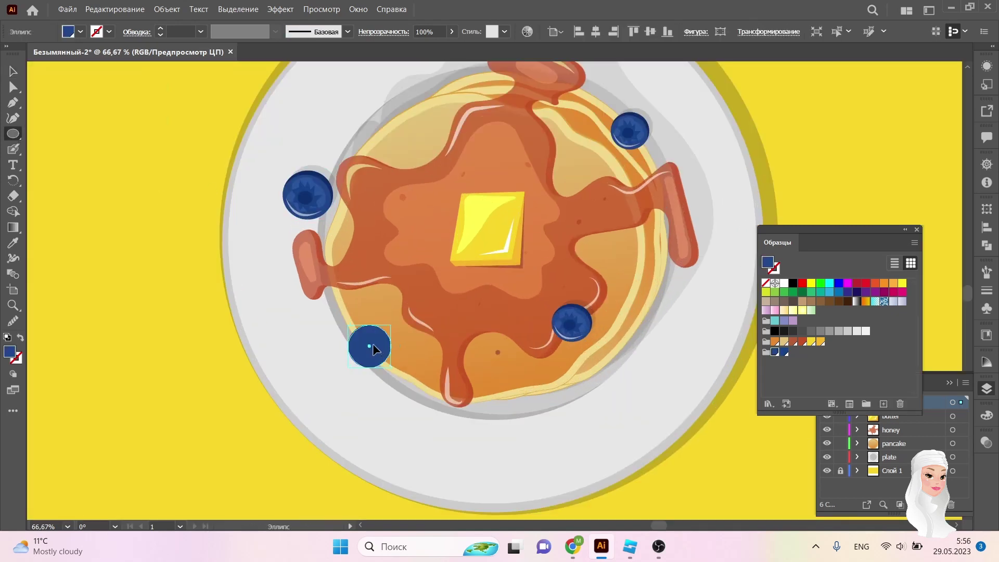
{"action": "left_click_drag", "start_coordinate": [393, 282], "coordinate": [437, 326]}
{"action": "key", "text": "v"}
{"action": "key", "text": "i"}
{"action": "left_click", "coordinate": [307, 195]}
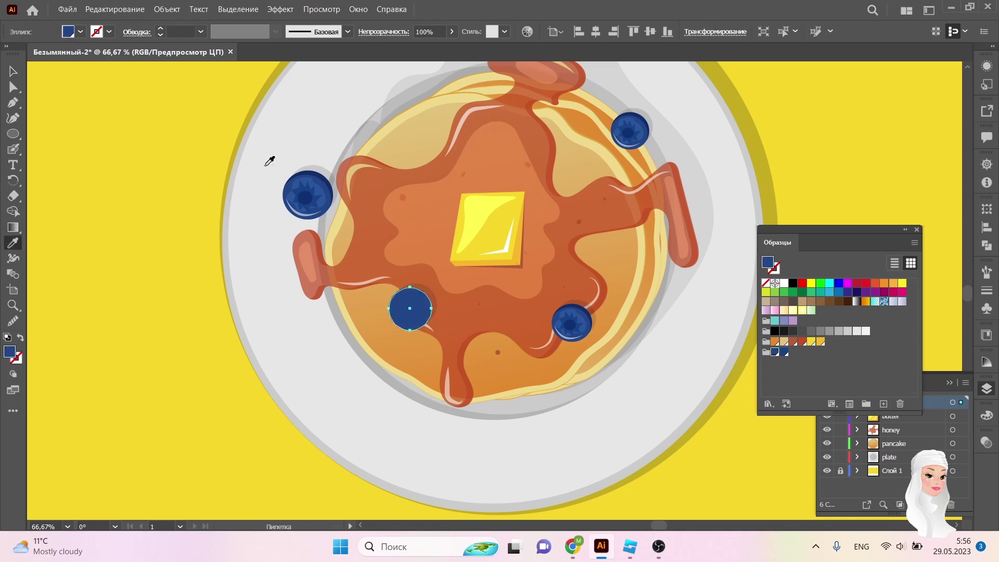
{"action": "key", "text": "ctrl+shift+F9"}
{"action": "key", "text": "p"}
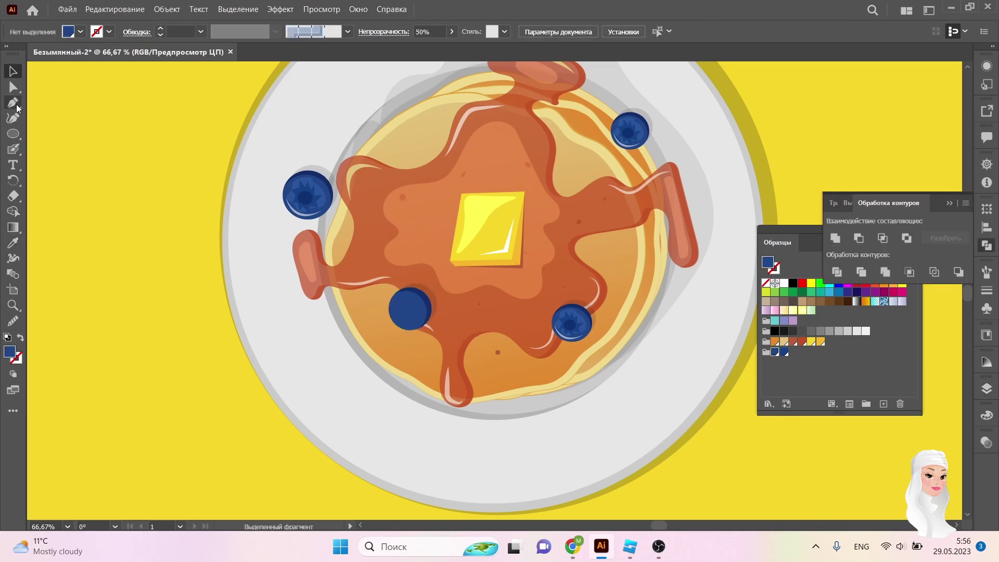
{"action": "left_click", "coordinate": [385, 311]}
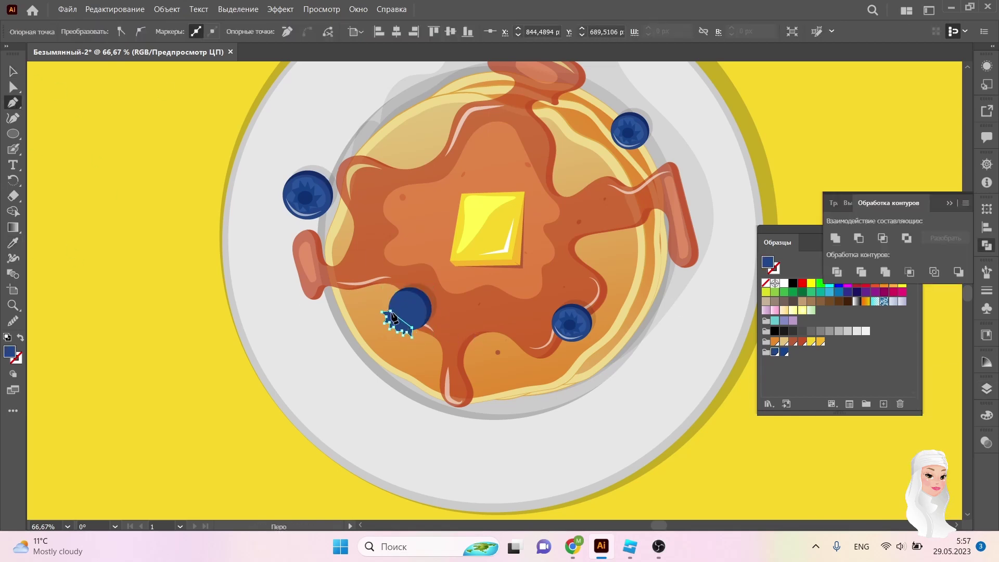
{"action": "key", "text": "v"}
Blob Brush lighter shading onto the new blueberry.
{"action": "left_click", "coordinate": [188, 297]}
{"action": "key", "text": "ctrl+plus"}
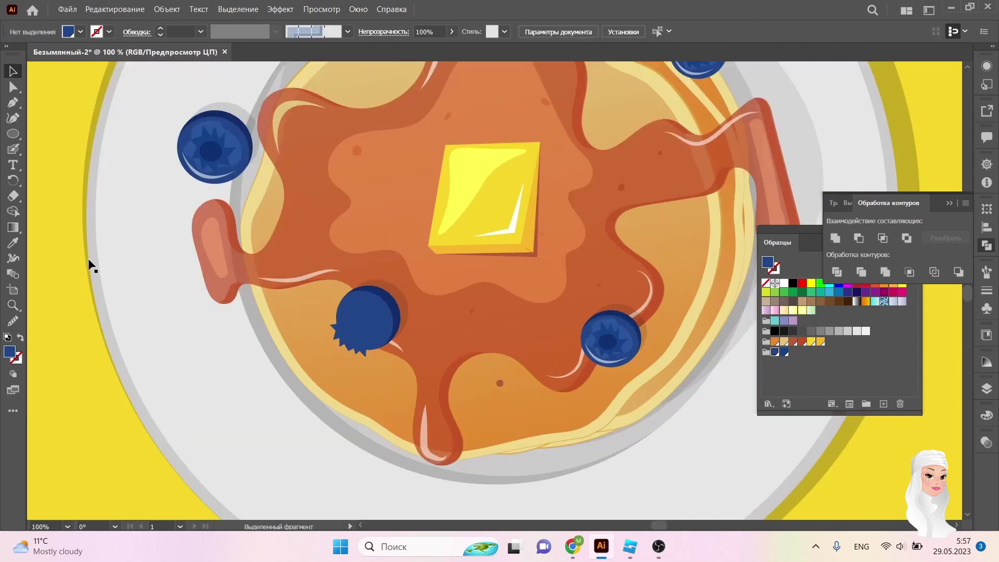
{"action": "key", "text": "shift+b"}
{"action": "left_click_drag", "start_coordinate": [385, 310], "coordinate": [359, 323]}
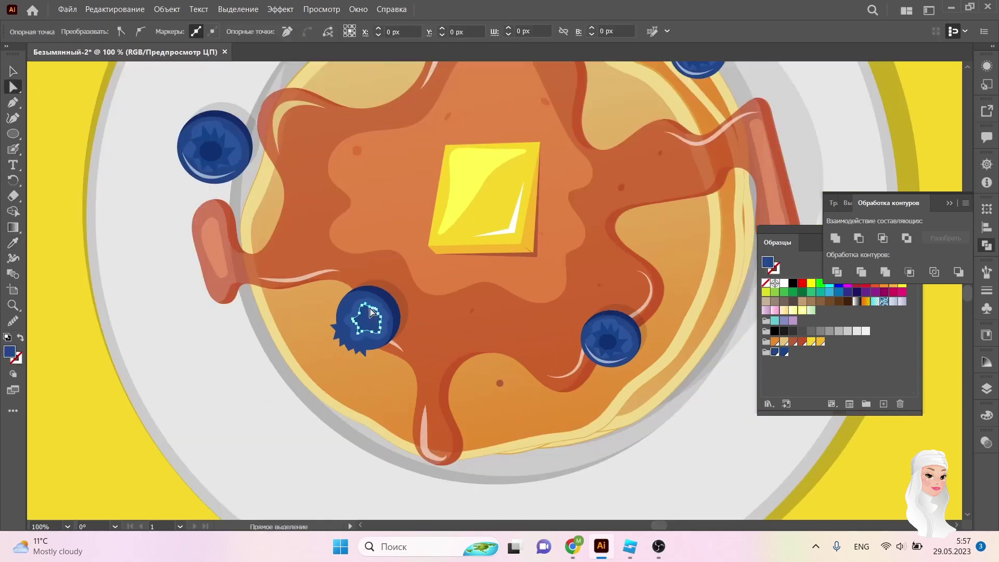
Pen a white crescent highlight on the new berry and copy a berry to the pancake's top.
{"action": "key", "text": "p"}
{"action": "left_click", "coordinate": [81, 32]}
{"action": "left_click", "coordinate": [109, 81]}
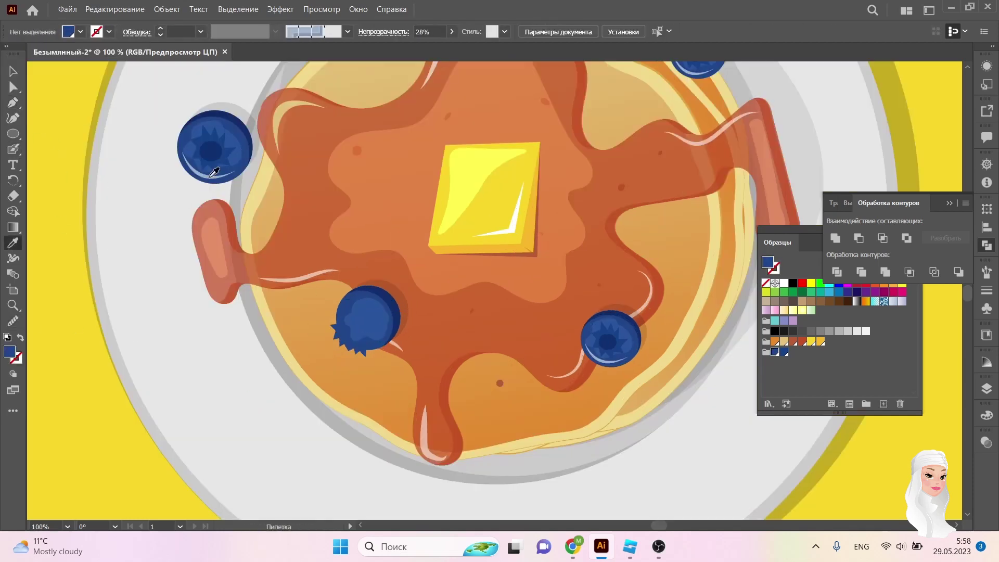
{"action": "left_click", "coordinate": [348, 298]}
{"action": "left_click", "coordinate": [331, 325]}
{"action": "left_click", "coordinate": [362, 341]}
{"action": "key", "text": "v"}
{"action": "key", "text": "ctrl+shift+a"}
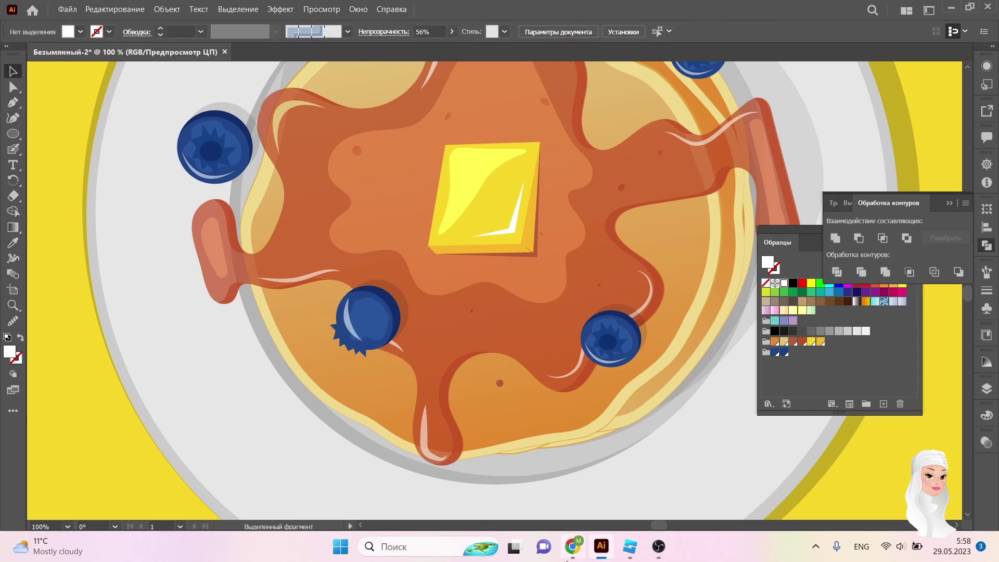
{"action": "key", "text": "ctrl+0"}
{"action": "left_click_drag", "start_coordinate": [535, 310], "coordinate": [475, 183]}
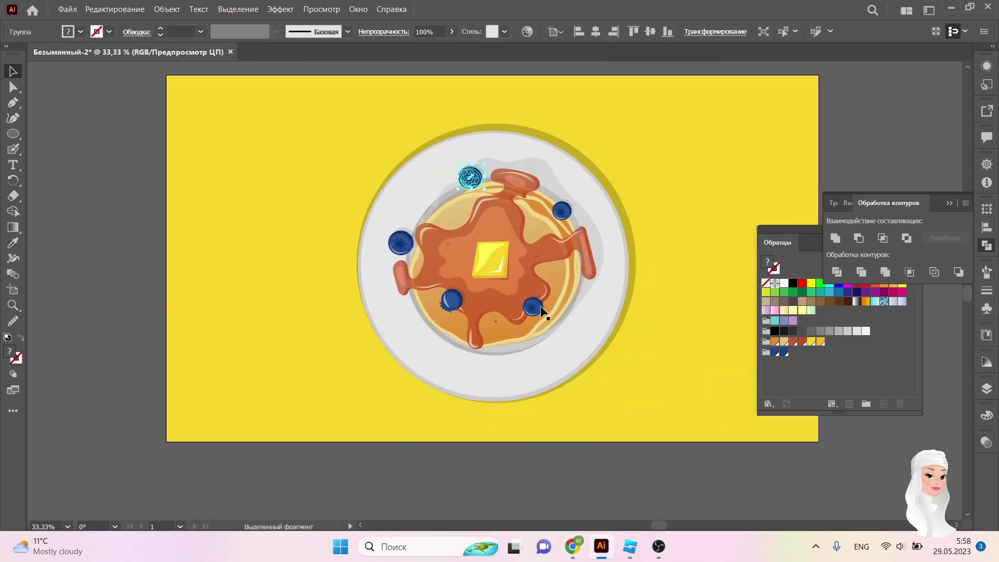
Copy another blueberry to the pancake's upper left.
{"action": "left_click_drag", "start_coordinate": [541, 311], "coordinate": [413, 226]}
{"action": "left_click", "coordinate": [641, 396]}
{"action": "key", "text": "l"}
Draw a small half-transparent highlight ellipse and copy it onto the other blueberries.
{"action": "left_click_drag", "start_coordinate": [452, 296], "coordinate": [459, 305]}
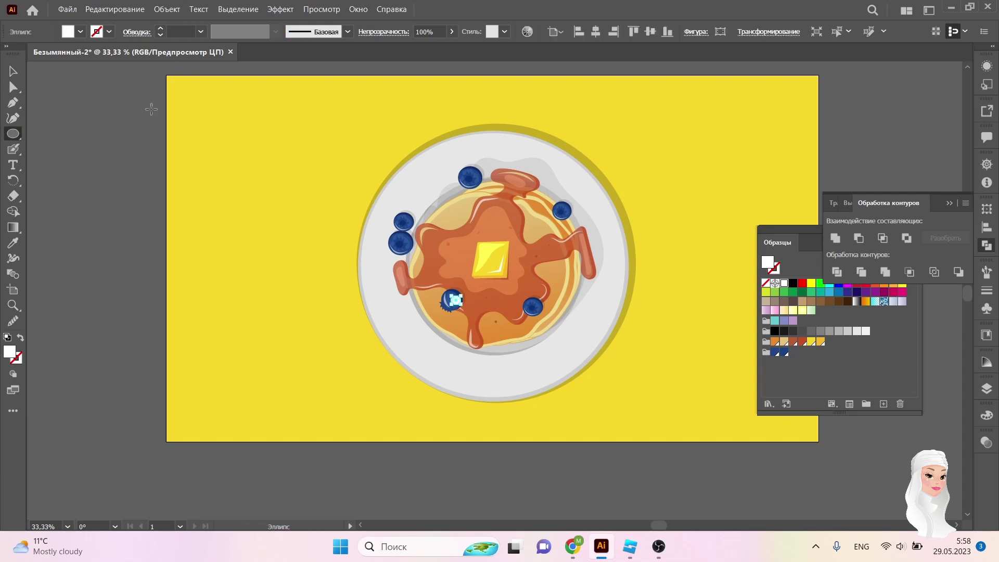
{"action": "key", "text": "v"}
{"action": "key", "text": "ctrl+shift+a"}
{"action": "key", "text": "ctrl+plus"}
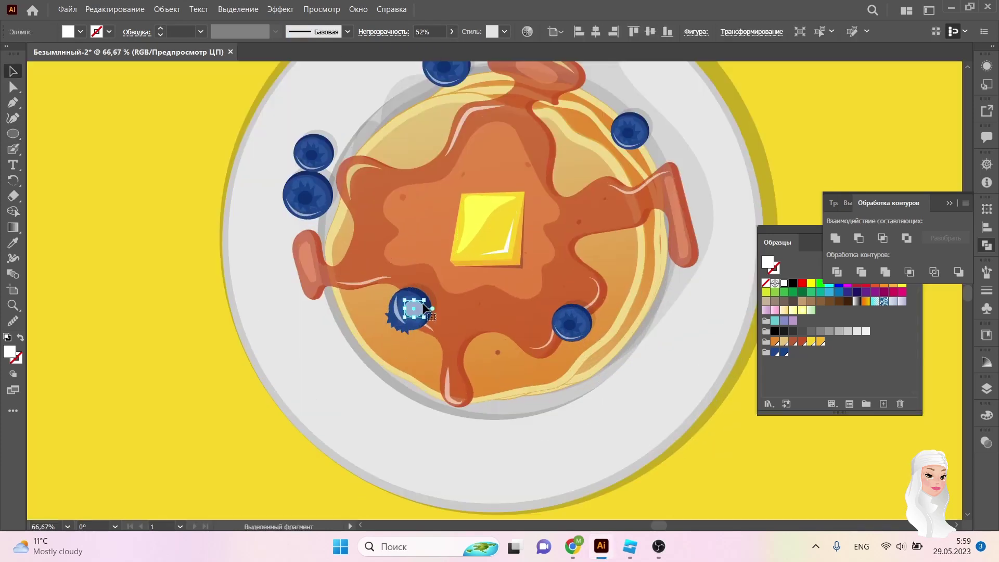
{"action": "left_click_drag", "start_coordinate": [413, 314], "coordinate": [621, 112]}
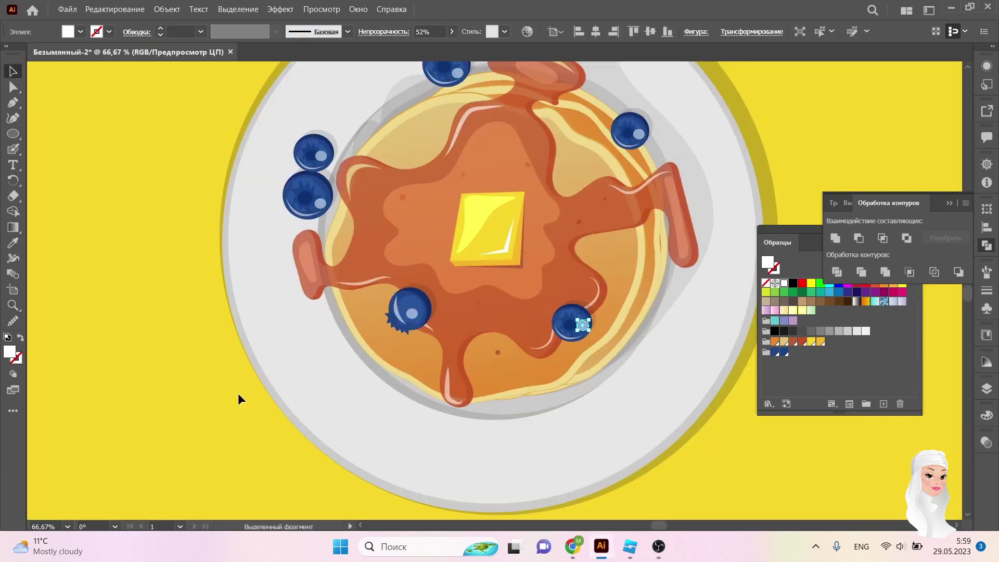
{"action": "key", "text": "ctrl+shift+a"}
{"action": "key", "text": "ctrl+minus"}
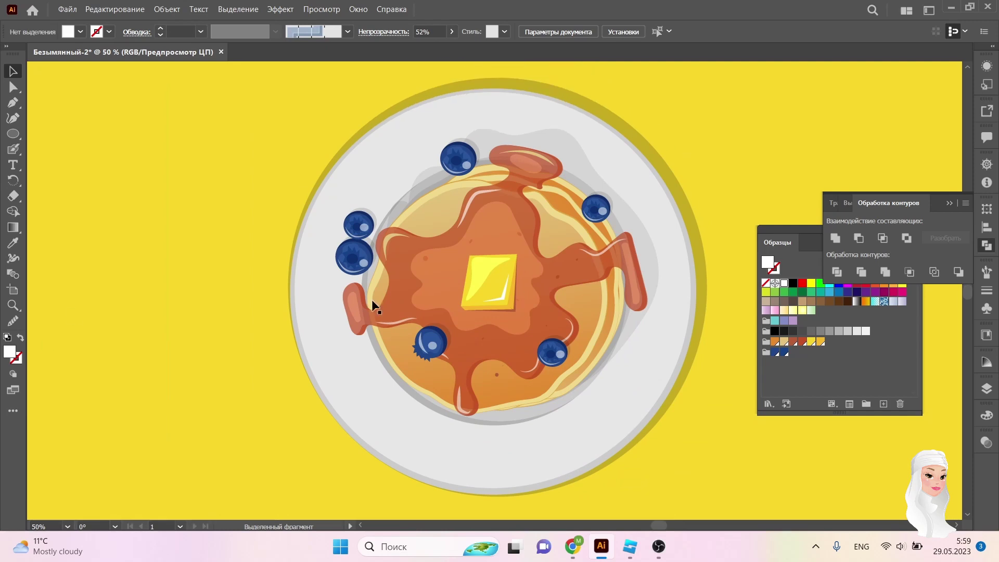
{"action": "left_click", "coordinate": [784, 291]}
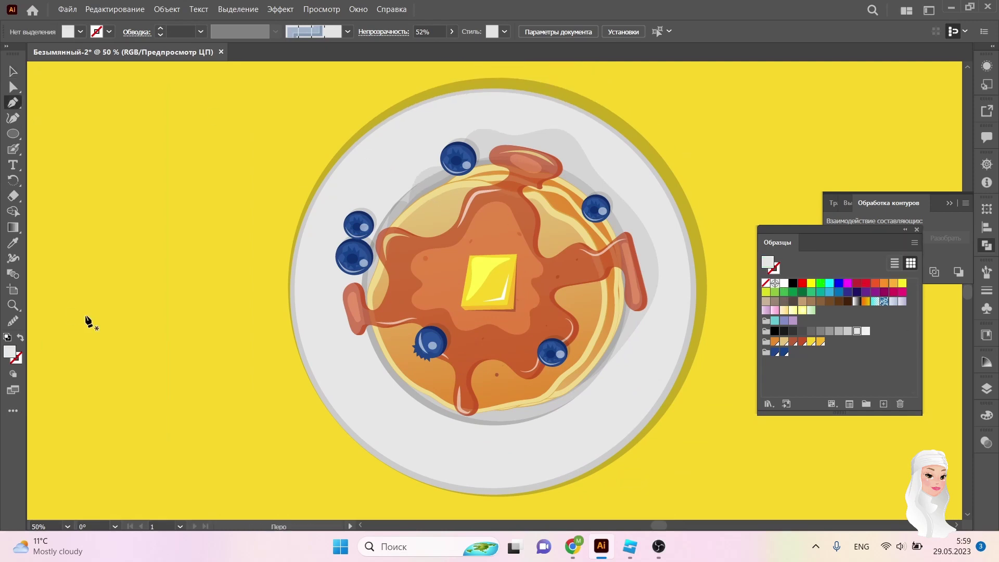
Draw a tall fork handle right of the plate and taper it with Free Distort.
{"action": "key", "text": "ctrl+minus"}
{"action": "key", "text": "m"}
{"action": "left_click_drag", "start_coordinate": [590, 201], "coordinate": [574, 379]}
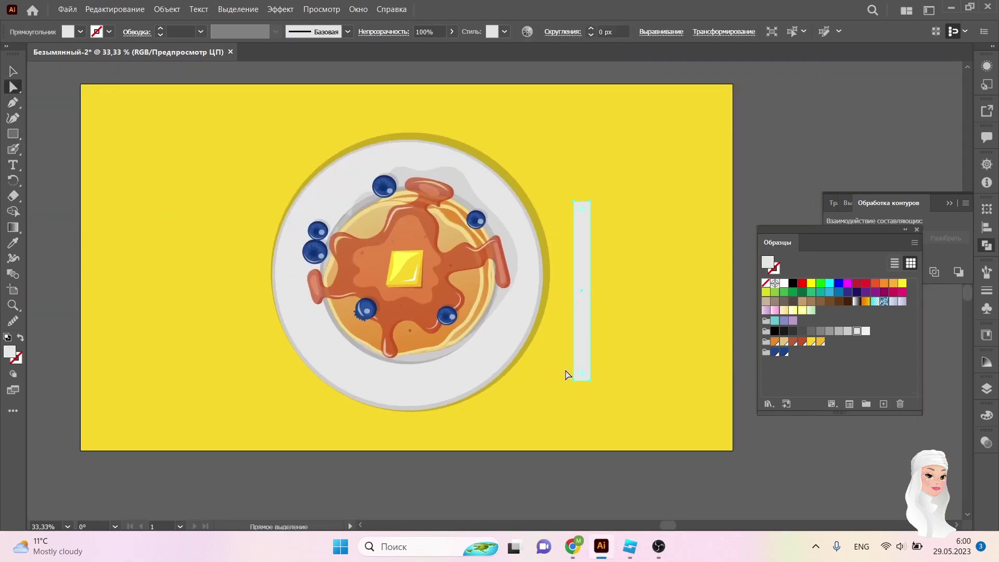
{"action": "key", "text": "v"}
{"action": "left_click", "coordinate": [280, 9]}
{"action": "left_click", "coordinate": [510, 104]}
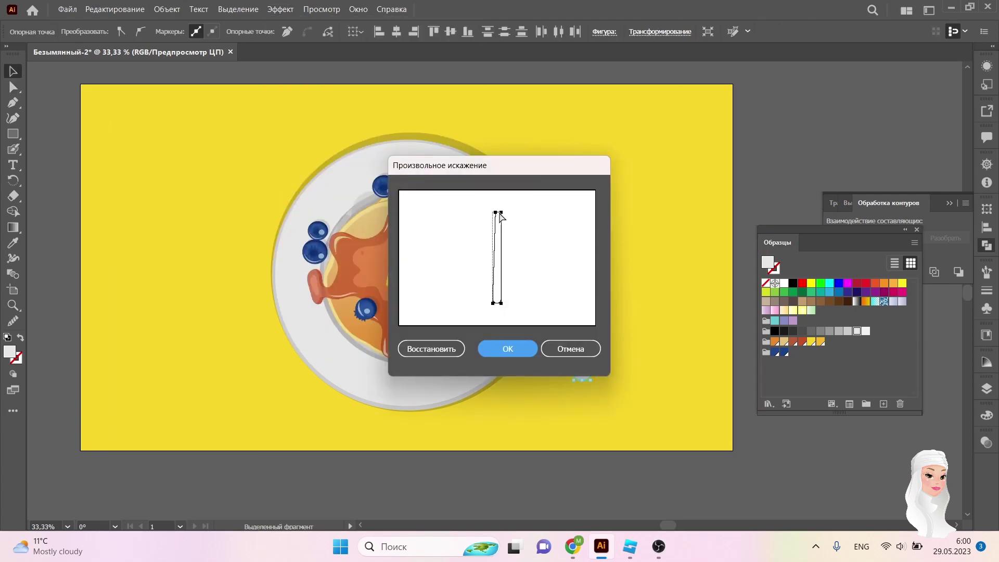
{"action": "left_click", "coordinate": [508, 349]}
{"action": "left_click", "coordinate": [166, 9]}
{"action": "left_click", "coordinate": [13, 134]}
Draw the fork head above the handle and narrow it with Free Distort.
{"action": "mouse_move", "coordinate": [559, 174]}
{"action": "left_mouse_down"}
{"action": "mouse_move", "coordinate": [602, 245]}
{"action": "mouse_move", "coordinate": [575, 234]}
{"action": "left_mouse_up"}
{"action": "key", "text": "v"}
{"action": "key", "text": "a"}
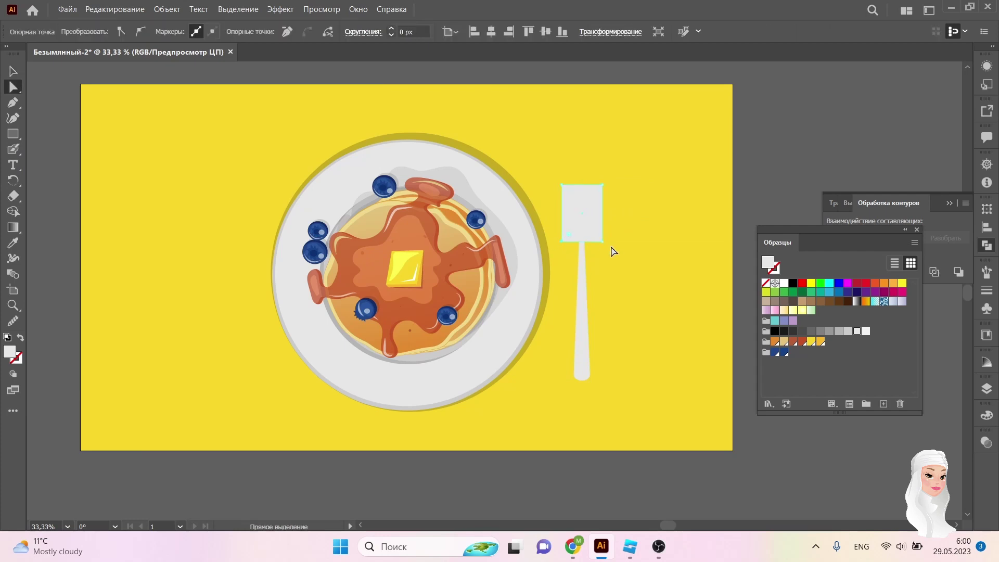
{"action": "key", "text": "v"}
{"action": "key", "text": "ctrl+alt+shift+e"}
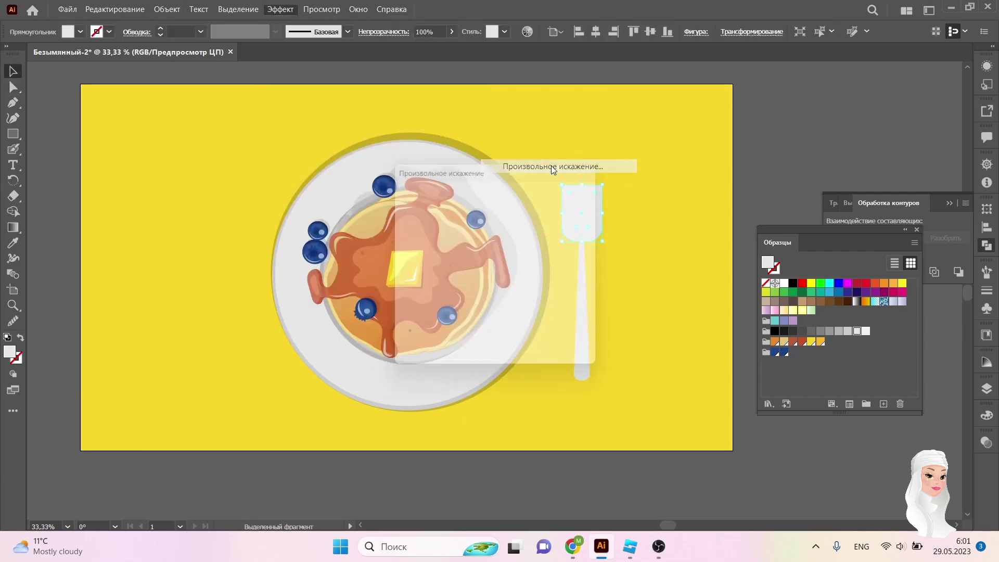
{"action": "left_click", "coordinate": [511, 350]}
Add thin tine rectangles duplicated and centred across the fork head.
{"action": "key", "text": "ctrl+plus"}
{"action": "key", "text": "ctrl+plus"}
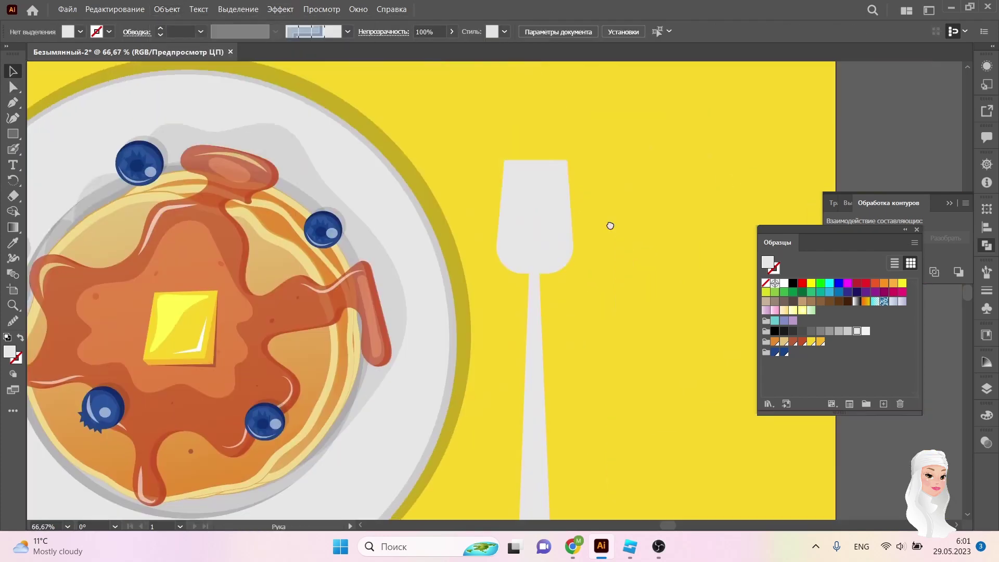
{"action": "left_click_drag", "start_coordinate": [610, 225], "coordinate": [555, 236]}
{"action": "key", "text": "m"}
{"action": "left_click_drag", "start_coordinate": [452, 129], "coordinate": [465, 159]}
{"action": "key", "text": "v"}
{"action": "mouse_move", "coordinate": [458, 196]}
{"action": "left_mouse_down"}
{"action": "mouse_move", "coordinate": [577, 183]}
{"action": "mouse_move", "coordinate": [594, 160]}
{"action": "mouse_move", "coordinate": [614, 161]}
{"action": "mouse_move", "coordinate": [502, 161]}
{"action": "left_mouse_up"}
{"action": "left_click", "coordinate": [478, 364], "text": "shift"}
{"action": "left_click", "coordinate": [609, 32]}
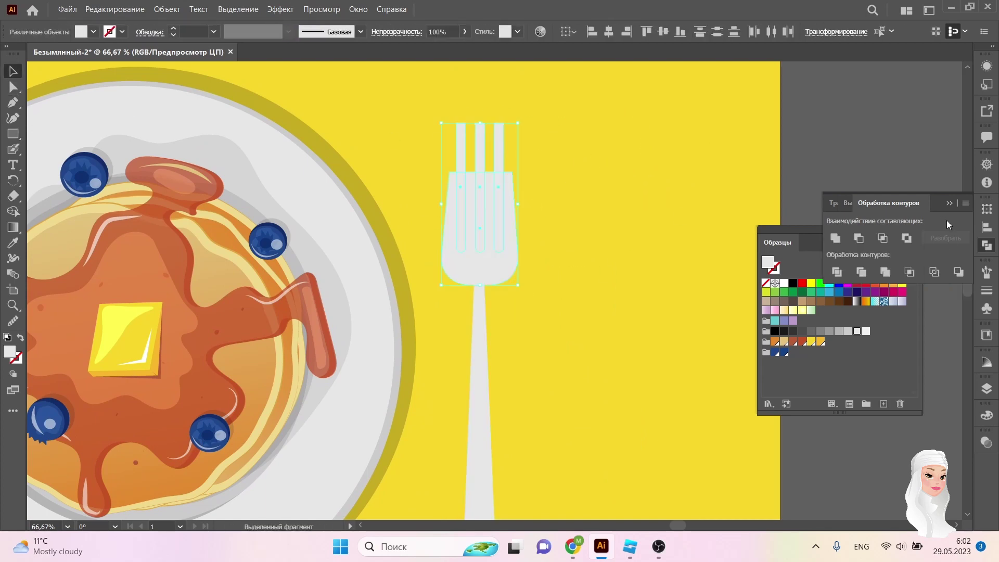
Cut the tines from the fork head with Minus Front, round the prongs, and adjust the grey.
{"action": "left_click", "coordinate": [557, 207]}
{"action": "key", "text": "ctrl+z"}
{"action": "key", "text": "ctrl+minus"}
{"action": "key", "text": "ctrl+minus"}
{"action": "key", "text": "ctrl+minus"}
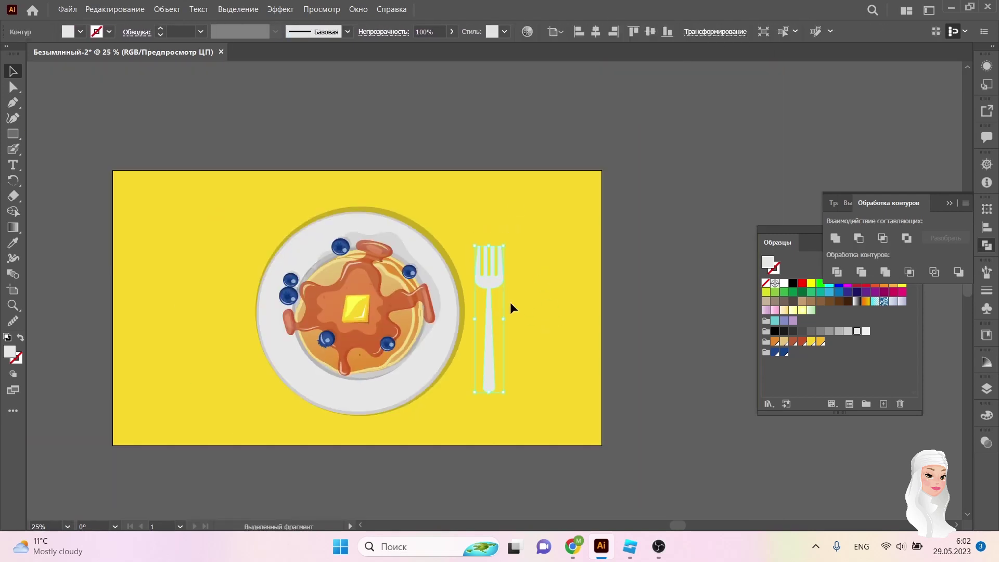
{"action": "key", "text": "a"}
{"action": "key", "text": "ctrl+plus"}
{"action": "key", "text": "ctrl+plus"}
{"action": "key", "text": "ctrl+plus"}
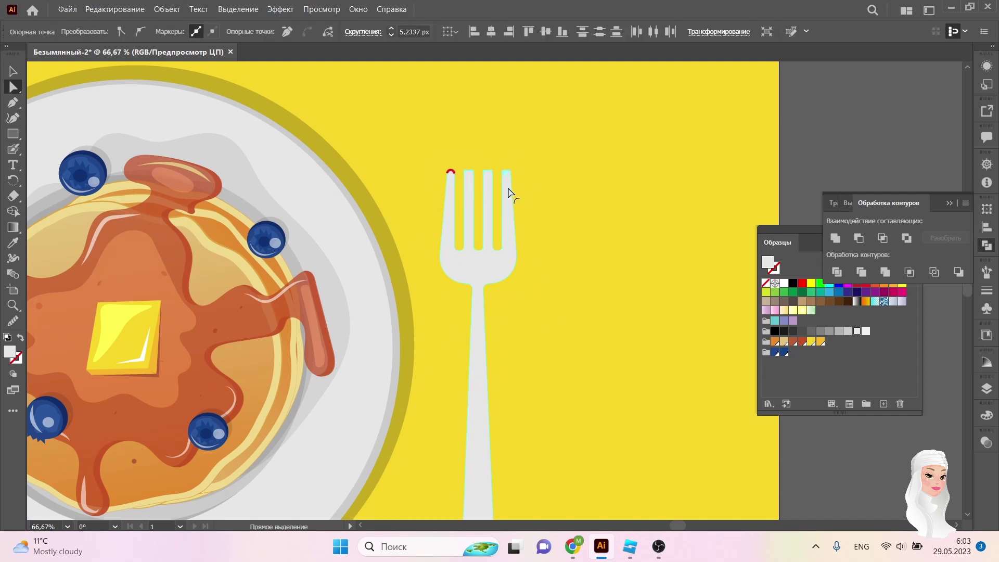
{"action": "key", "text": "ctrl+minus"}
{"action": "key", "text": "ctrl+minus"}
{"action": "key", "text": "ctrl+minus"}
{"action": "key", "text": "v"}
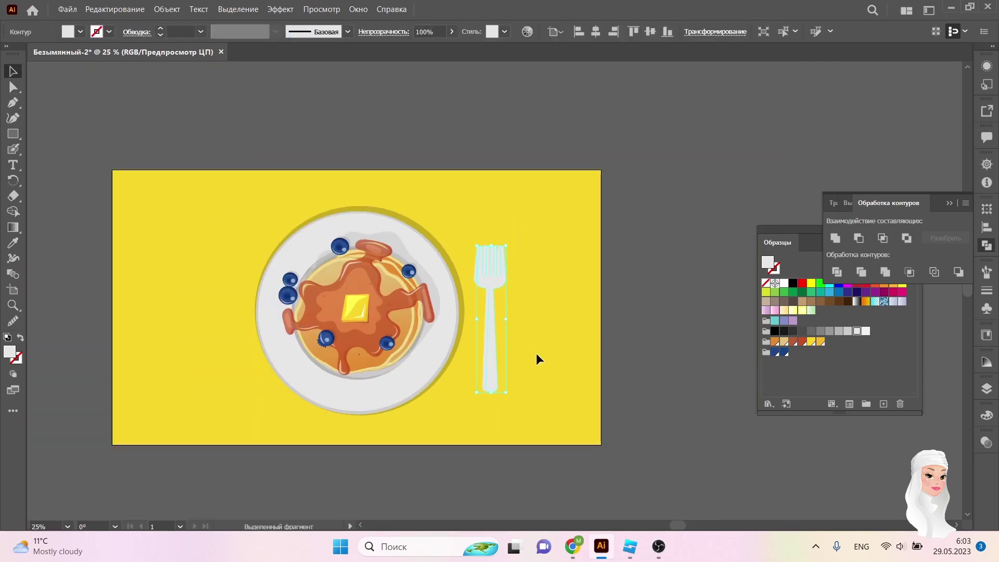
{"action": "key", "text": "i"}
{"action": "left_click", "coordinate": [458, 271]}
{"action": "key", "text": "v"}
{"action": "left_click", "coordinate": [574, 354]}
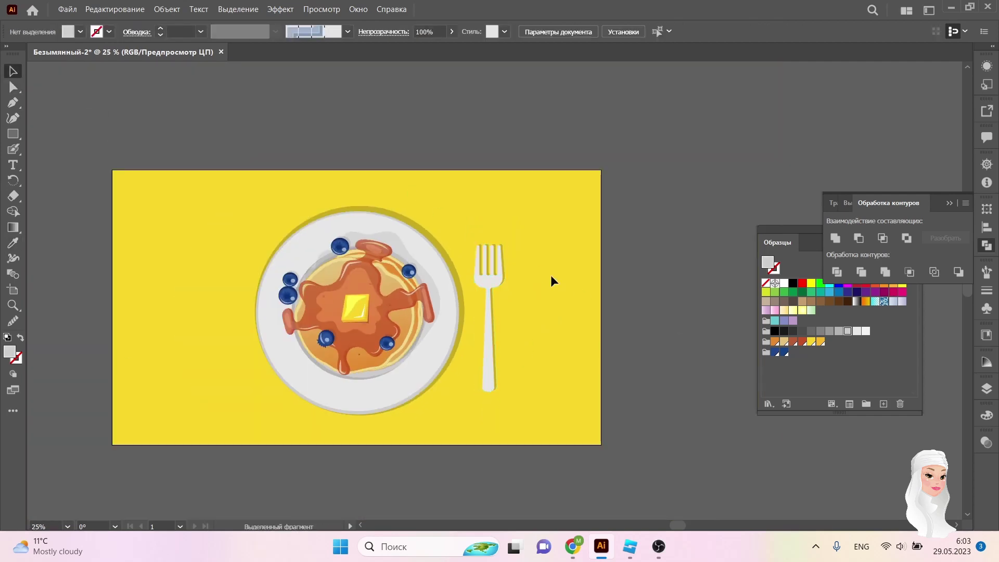
Sketch a knife path with the Pen left of the plate and curve its blade edge.
{"action": "key", "text": "p"}
{"action": "left_click", "coordinate": [218, 398]}
{"action": "left_click", "coordinate": [233, 235]}
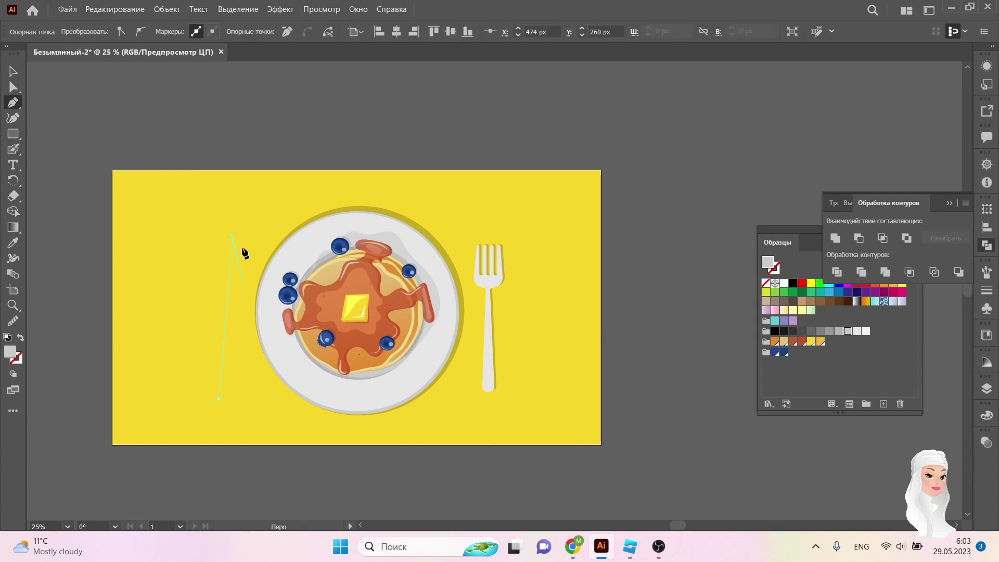
{"action": "key", "text": "shift+c"}
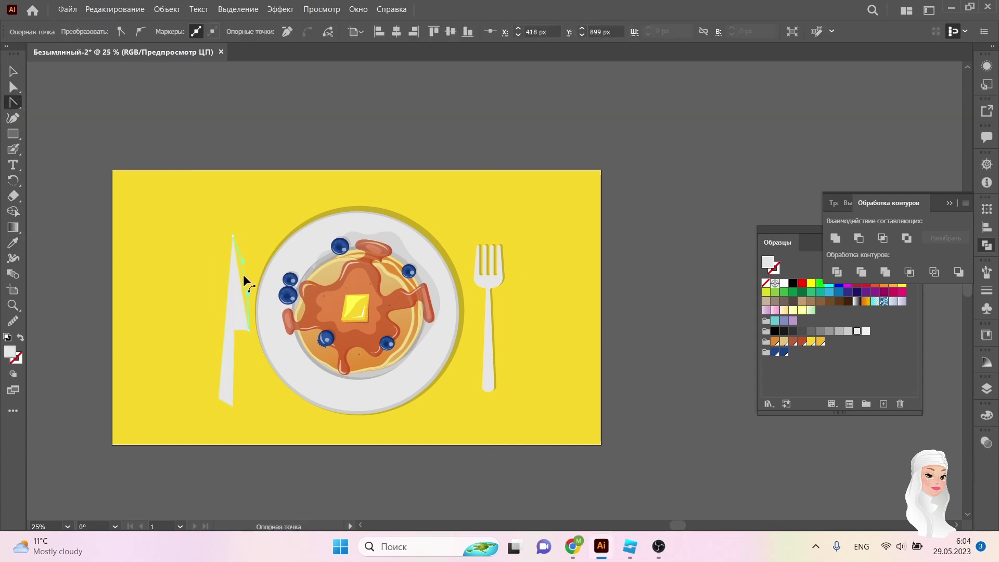
{"action": "left_click_drag", "start_coordinate": [243, 274], "coordinate": [247, 278]}
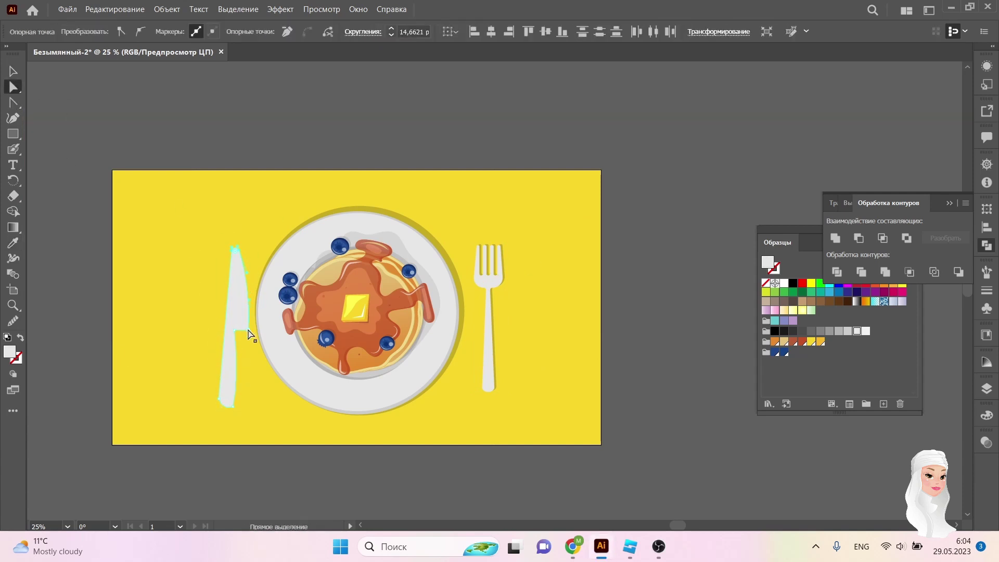
{"action": "left_click", "coordinate": [13, 320]}
Delete the old knife and draw a tall narrow rectangle in its place.
{"action": "key", "text": "v"}
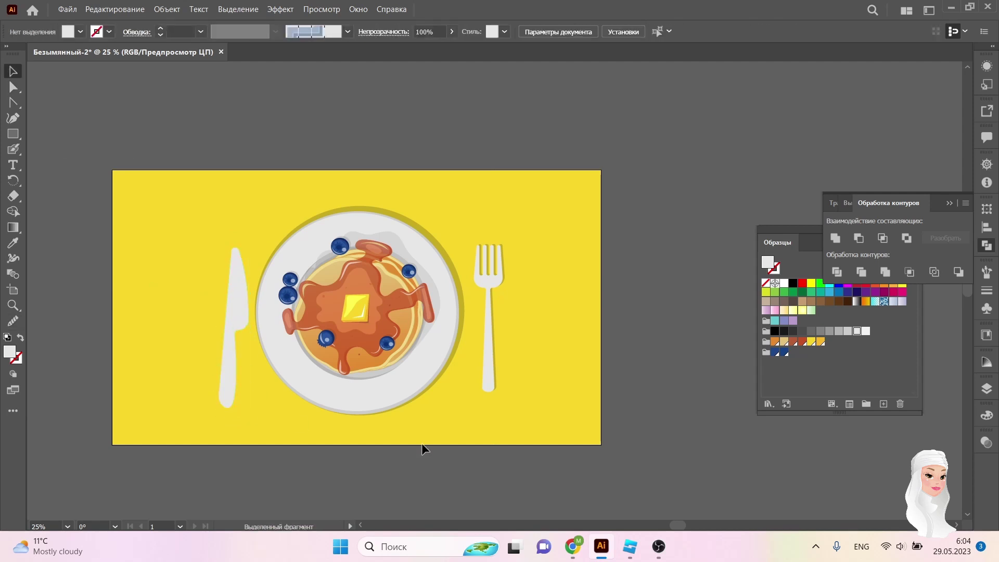
{"action": "key", "text": "Delete"}
{"action": "key", "text": "m"}
{"action": "left_click_drag", "start_coordinate": [186, 241], "coordinate": [201, 390]}
Add an anchor on the rectangle's right edge and bend it into a curved blade.
{"action": "key", "text": "p"}
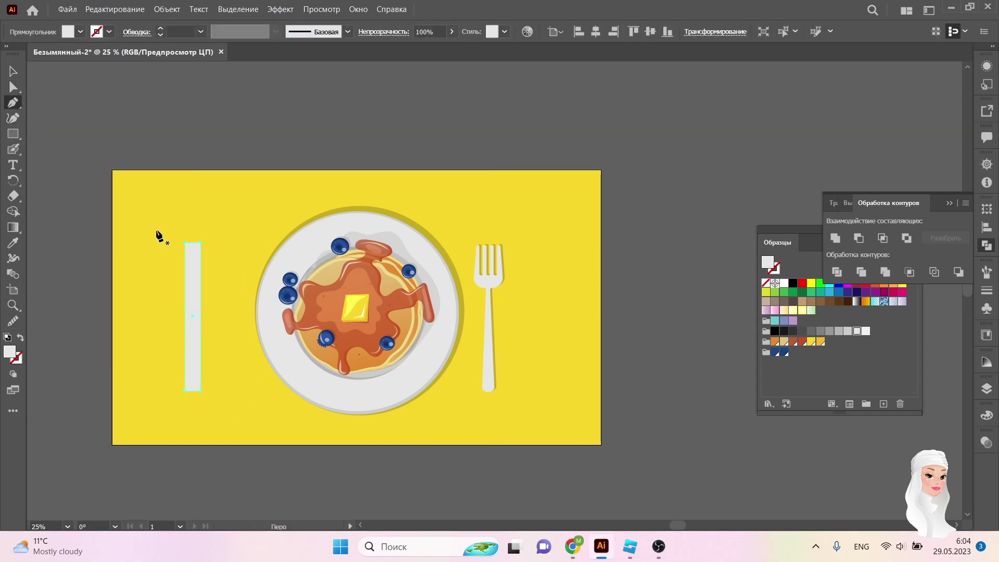
{"action": "left_click", "coordinate": [200, 309]}
{"action": "left_click", "coordinate": [17, 120]}
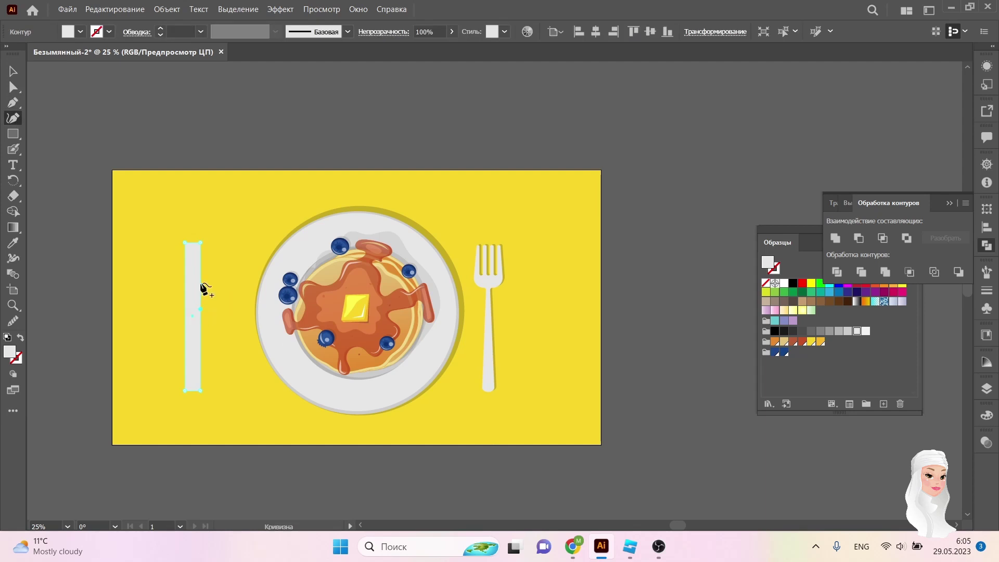
{"action": "key", "text": "v"}
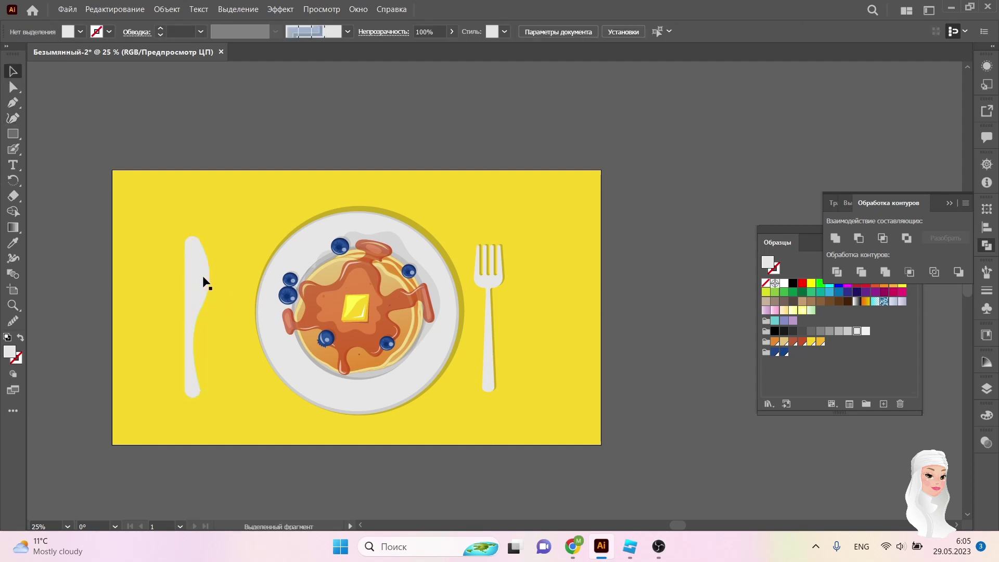
Tilt the new knife slightly clockwise and the fork slightly counter-clockwise.
{"action": "left_click_drag", "start_coordinate": [202, 281], "coordinate": [221, 282]}
{"action": "left_click", "coordinate": [50, 72]}
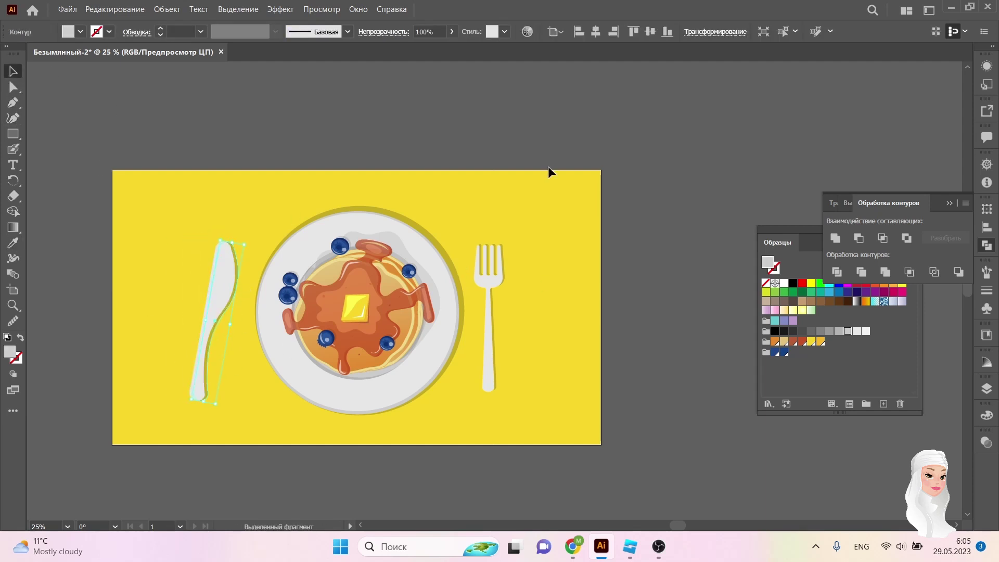
{"action": "left_click", "coordinate": [489, 333]}
{"action": "left_click_drag", "start_coordinate": [504, 240], "coordinate": [468, 171]}
{"action": "left_click", "coordinate": [450, 133]}
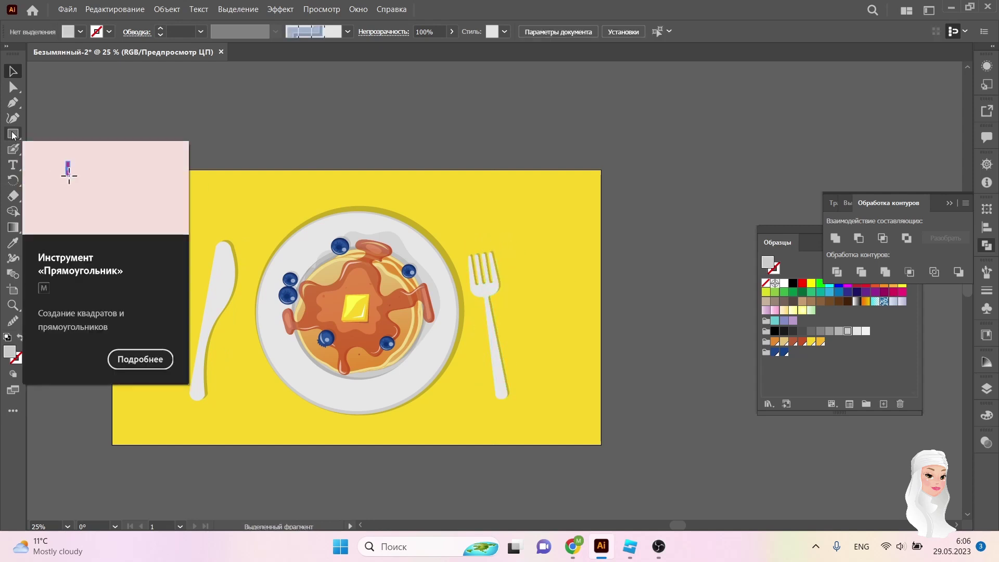
Draw a closed triangular napkin shape right of the fork and add a fold line.
{"action": "left_click", "coordinate": [13, 102]}
{"action": "left_click", "coordinate": [498, 197]}
{"action": "left_click", "coordinate": [520, 335]}
{"action": "left_click", "coordinate": [499, 199]}
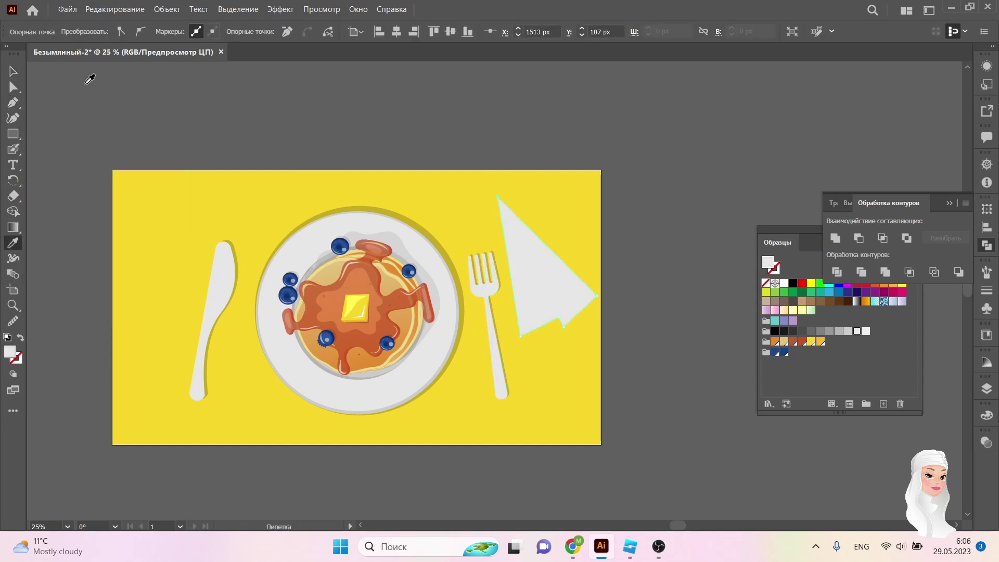
{"action": "left_click", "coordinate": [234, 283], "text": "ctrl"}
{"action": "left_click", "coordinate": [508, 211]}
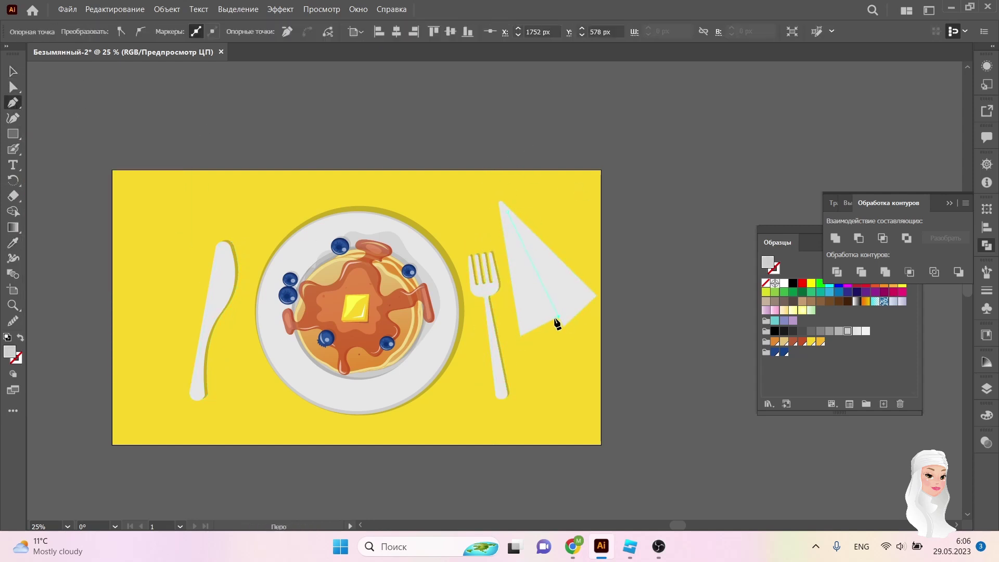
{"action": "left_click", "coordinate": [14, 71]}
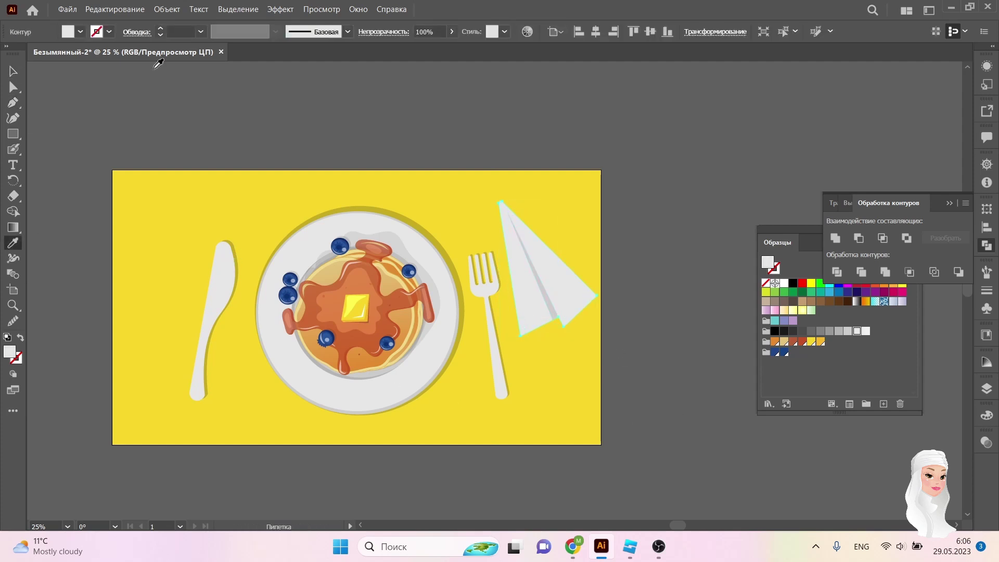
Undo the last change and draw a small round cup circle in the upper left.
{"action": "key", "text": "v"}
{"action": "left_click", "coordinate": [669, 329]}
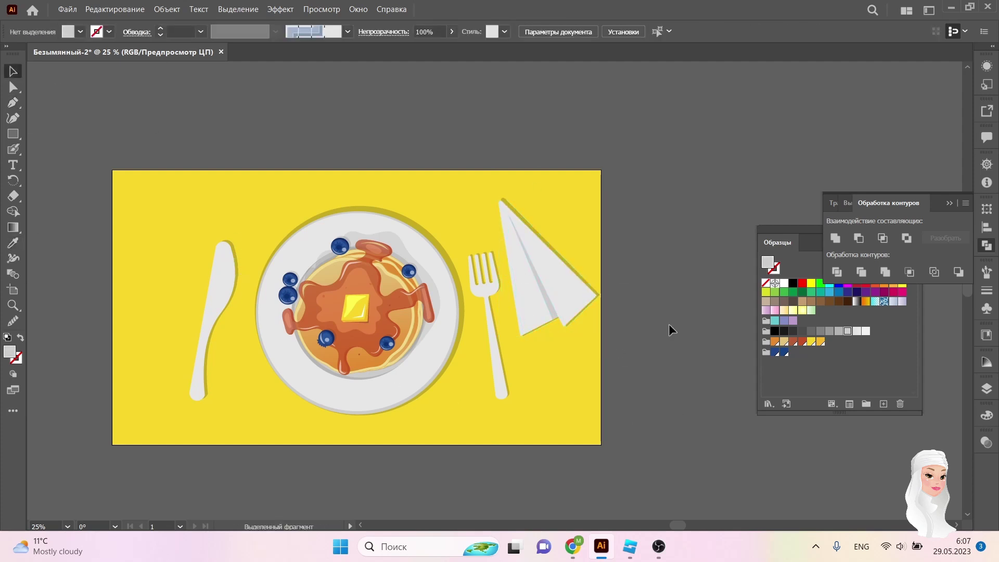
{"action": "key", "text": "ctrl+z"}
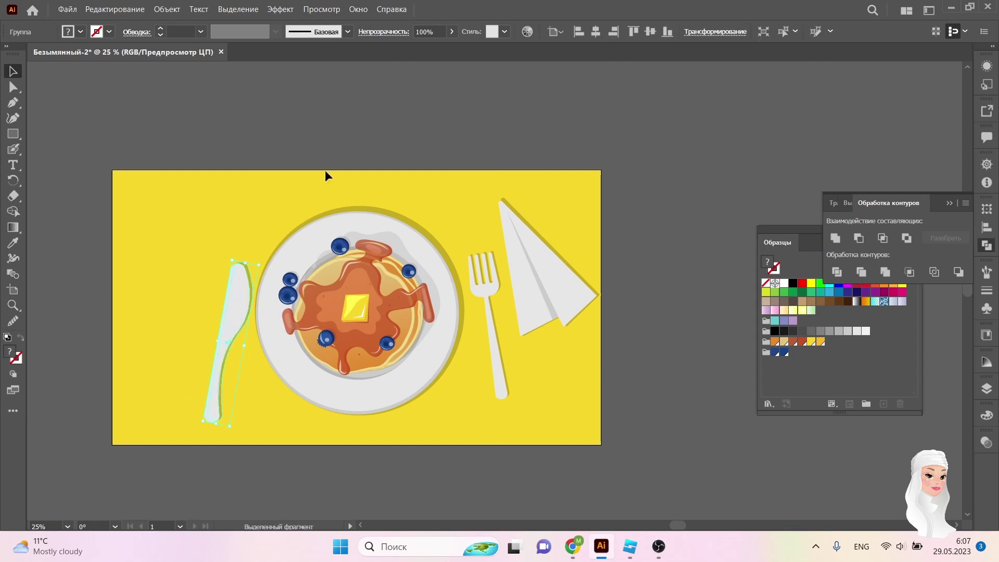
{"action": "key", "text": "l"}
{"action": "left_click_drag", "start_coordinate": [222, 283], "coordinate": [227, 282]}
Draw a brown-filled tea circle inside the cup.
{"action": "key", "text": "v"}
{"action": "left_click", "coordinate": [149, 135]}
{"action": "key", "text": "v"}
{"action": "left_click", "coordinate": [738, 448]}
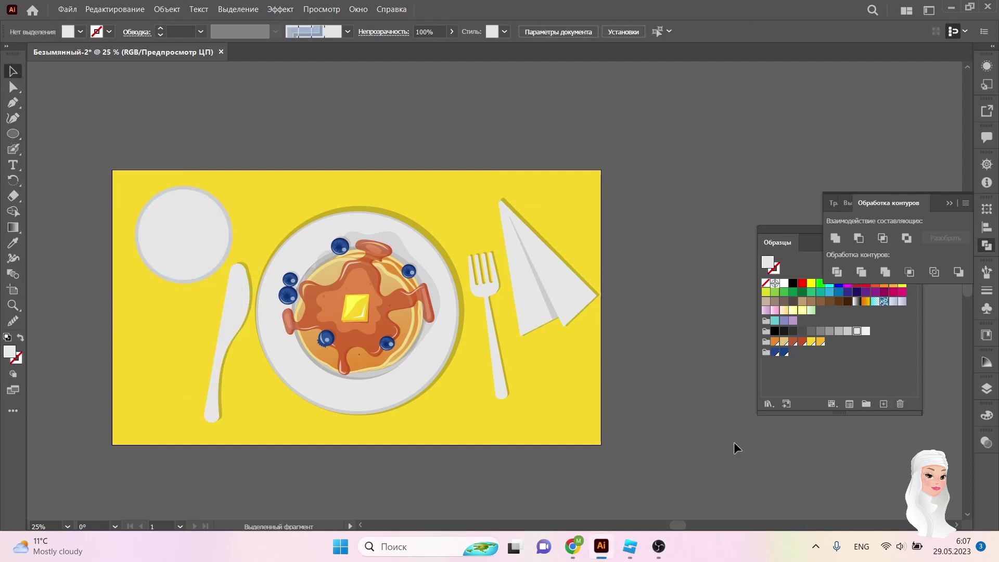
{"action": "left_click", "coordinate": [793, 342]}
{"action": "left_click_drag", "start_coordinate": [224, 269], "coordinate": [226, 273]}
Lower the tea circle's opacity so the cup's darker edge shows through.
{"action": "key", "text": "v"}
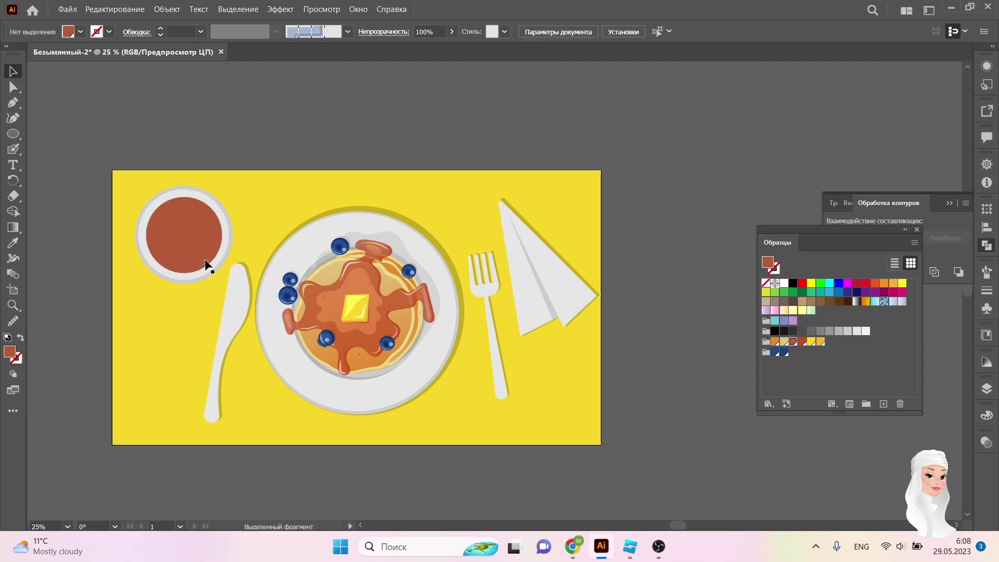
{"action": "left_click", "coordinate": [164, 268]}
{"action": "left_click", "coordinate": [986, 244]}
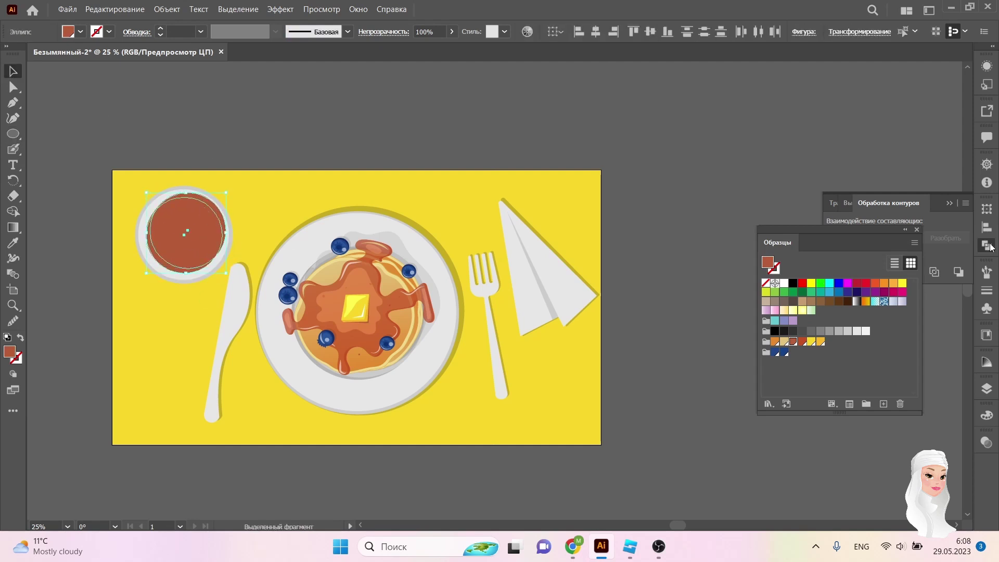
{"action": "left_click", "coordinate": [383, 32]}
{"action": "left_click", "coordinate": [90, 185]}
Add a small rectangular handle to the cup, then select the cup circles for the saucer.
{"action": "left_click", "coordinate": [13, 133]}
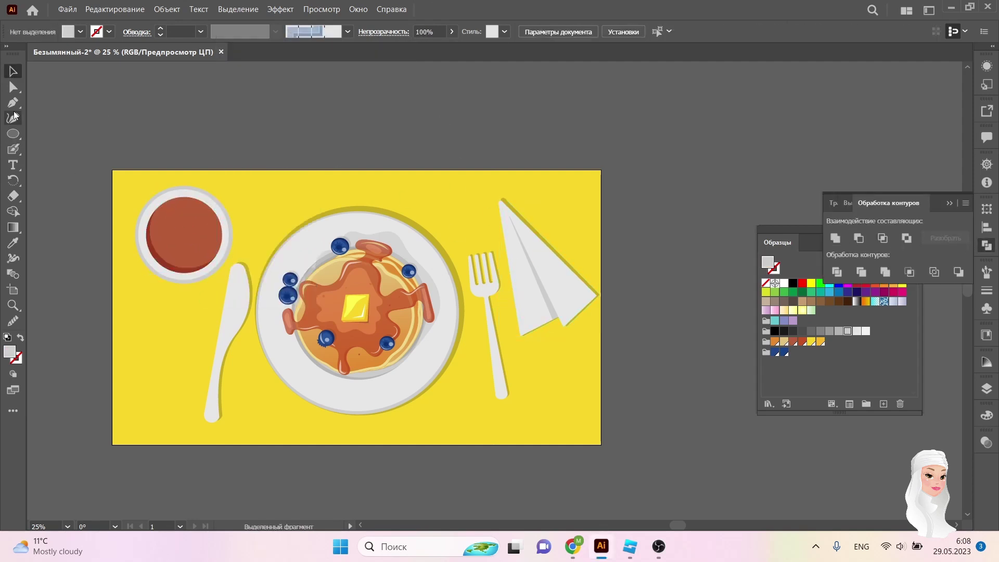
{"action": "mouse_move", "coordinate": [229, 224]}
{"action": "left_mouse_down"}
{"action": "mouse_move", "coordinate": [253, 235]}
{"action": "mouse_move", "coordinate": [256, 215]}
{"action": "left_mouse_up"}
{"action": "key", "text": "v"}
{"action": "key", "text": "a"}
{"action": "left_click", "coordinate": [323, 194]}
{"action": "left_click", "coordinate": [229, 217]}
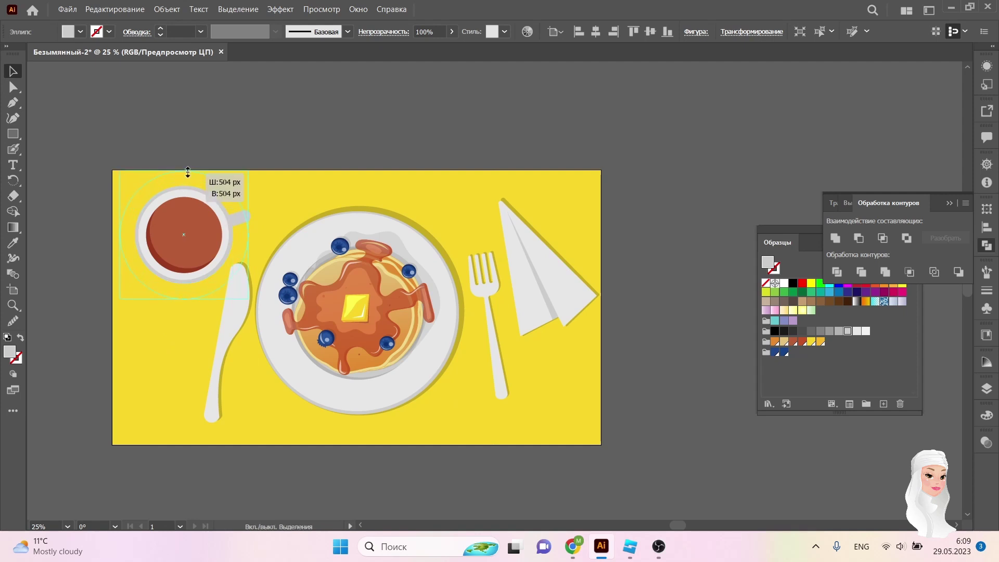
{"action": "left_click", "coordinate": [183, 192]}
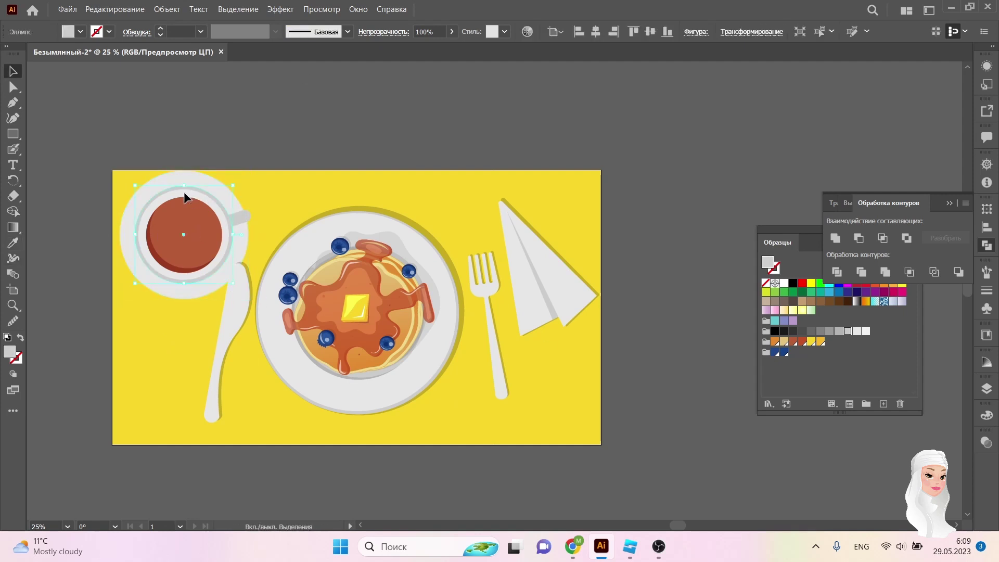
Rotate the knife and fork to diagonals and drop the napkin beside the fork.
{"action": "left_click", "coordinate": [233, 336]}
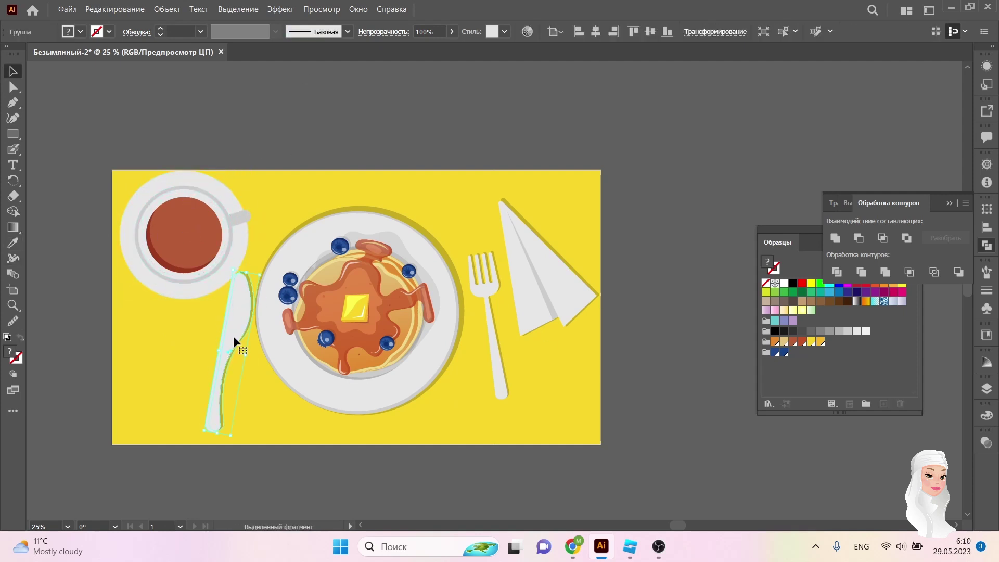
{"action": "left_click_drag", "start_coordinate": [259, 285], "coordinate": [278, 307]}
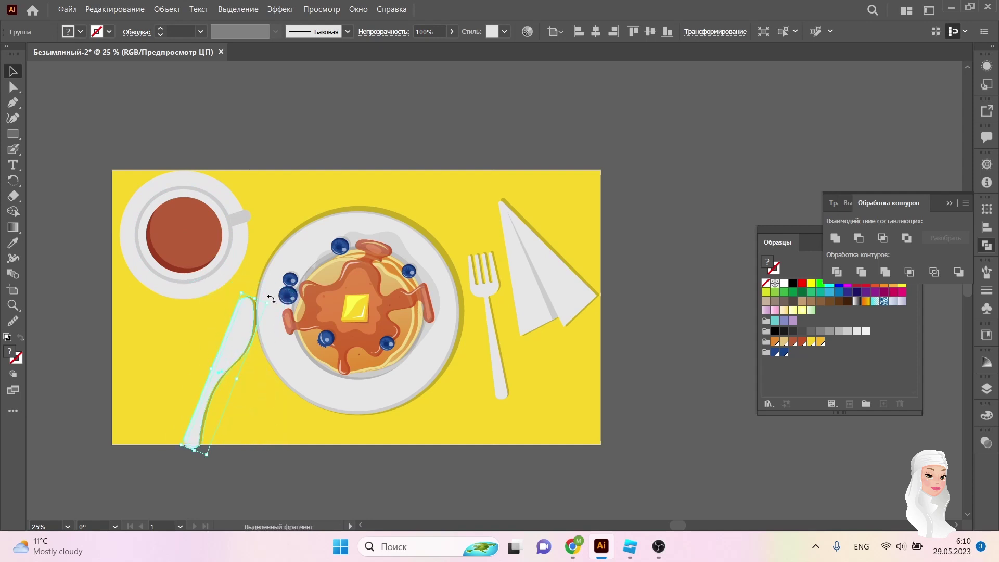
{"action": "left_click", "coordinate": [494, 354]}
{"action": "left_click_drag", "start_coordinate": [525, 397], "coordinate": [584, 417]}
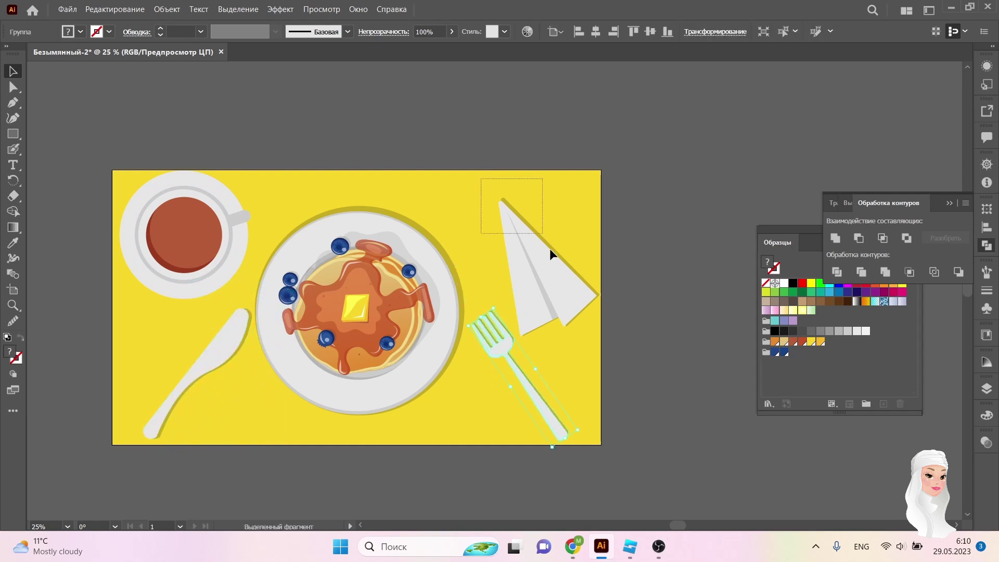
{"action": "left_click_drag", "start_coordinate": [549, 248], "coordinate": [531, 272]}
{"action": "left_click_drag", "start_coordinate": [147, 279], "coordinate": [147, 272]}
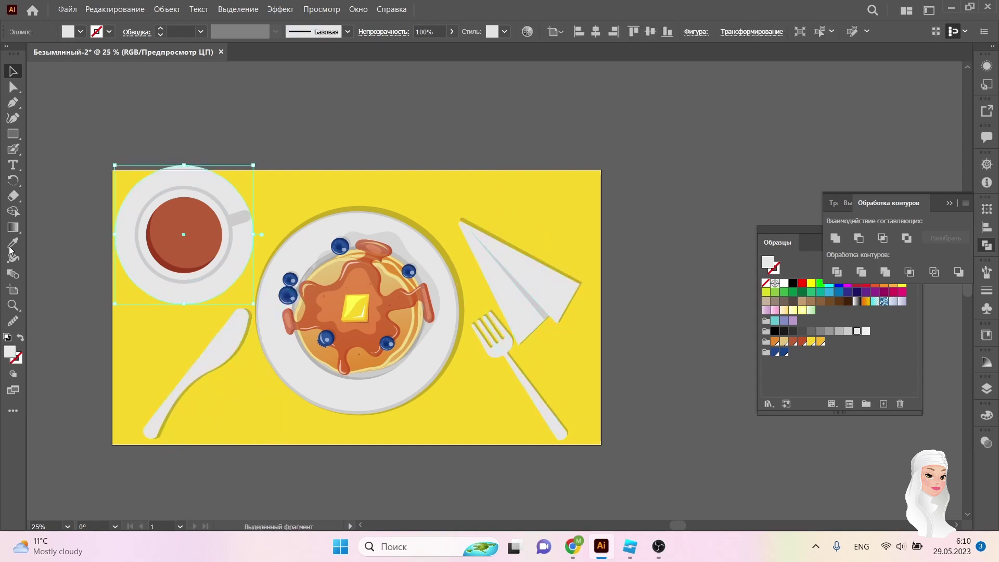
{"action": "left_click", "coordinate": [309, 151]}
Apply a red-brown fill and adjust blending and position of the cup and saucer parts.
{"action": "left_click", "coordinate": [800, 341]}
{"action": "key", "text": "l"}
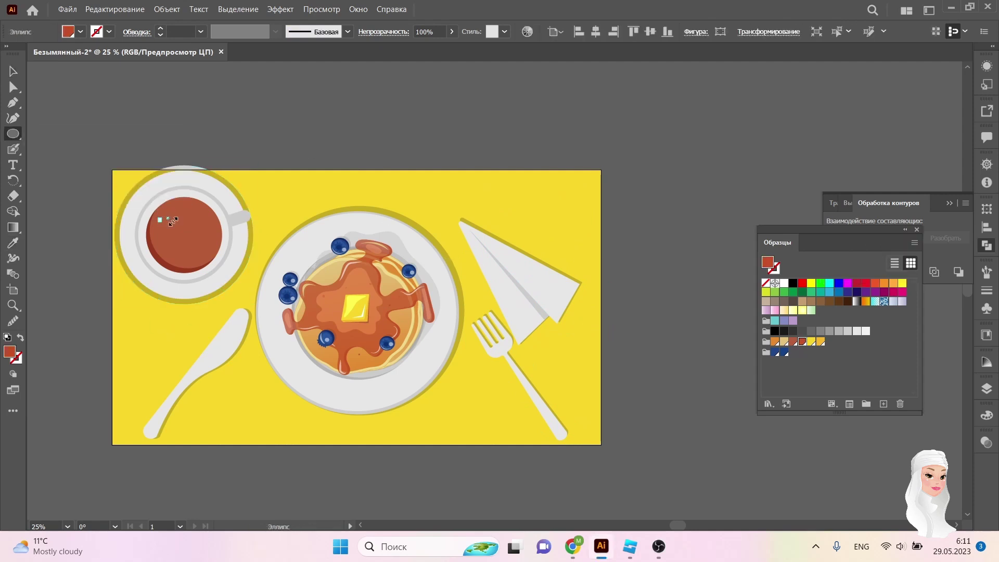
{"action": "key", "text": "v"}
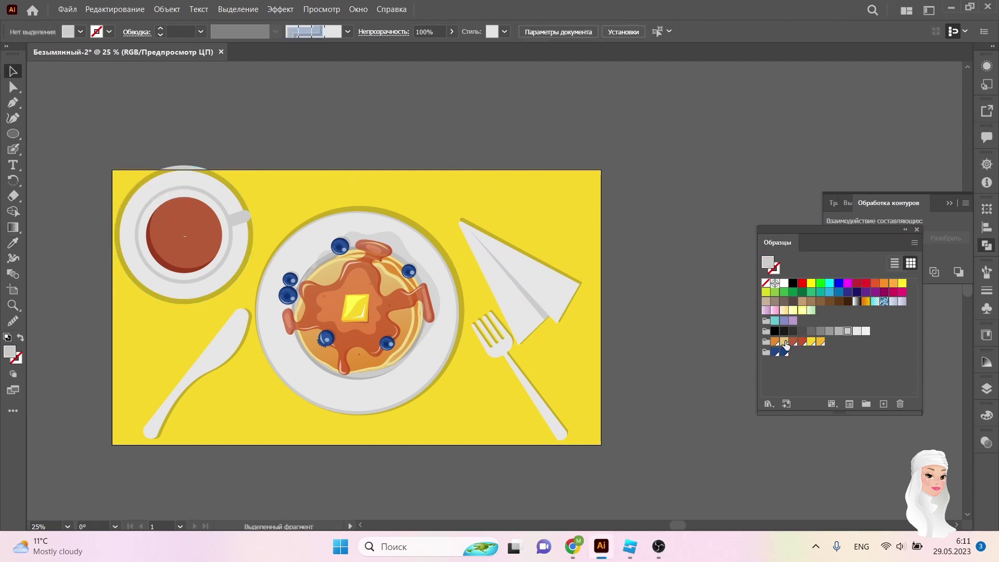
{"action": "left_click", "coordinate": [383, 32]}
{"action": "key", "text": "Escape"}
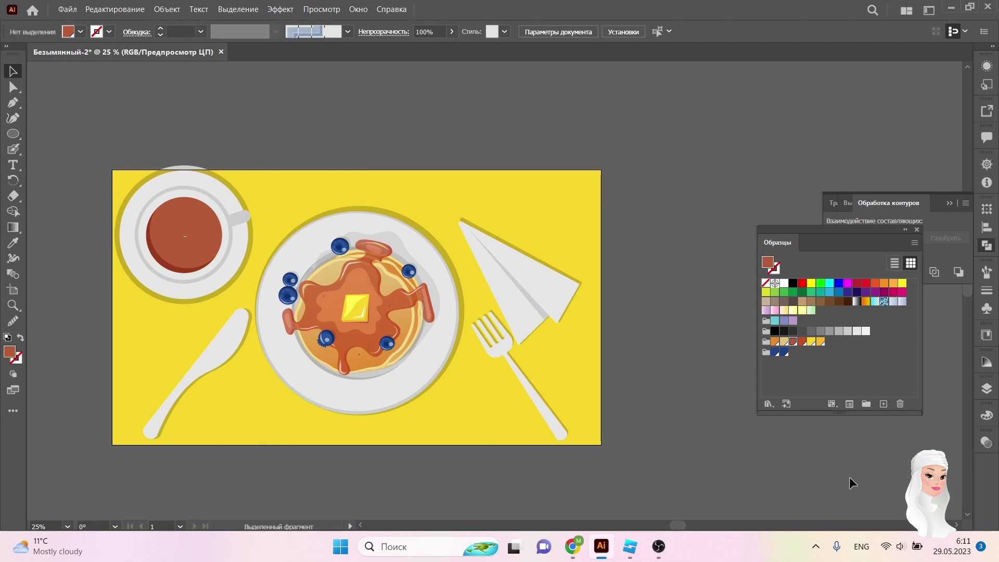
{"action": "left_click", "coordinate": [229, 260]}
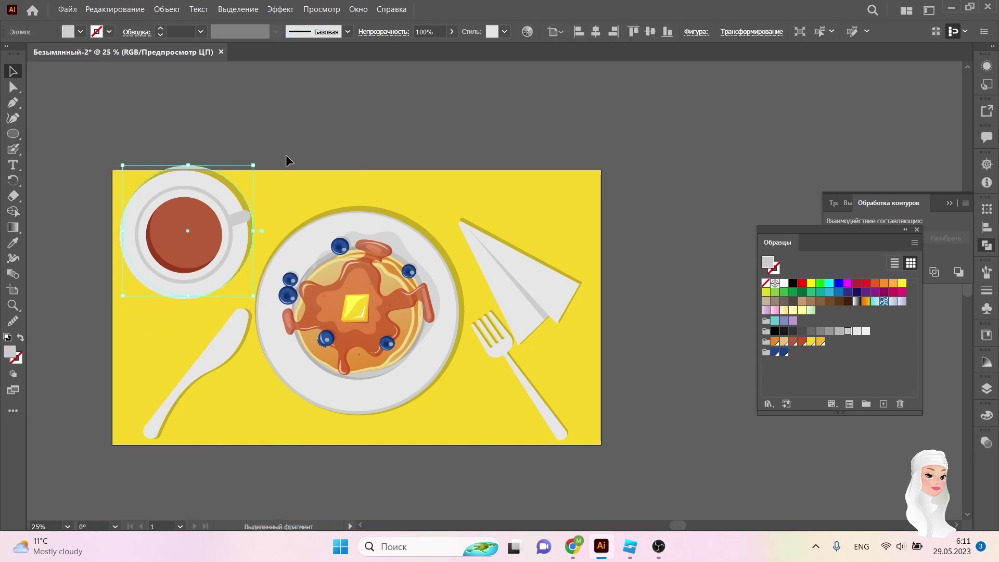
{"action": "left_click_drag", "start_coordinate": [142, 144], "coordinate": [195, 268]}
{"action": "key", "text": "ctrl+z"}
{"action": "left_click", "coordinate": [294, 132]}
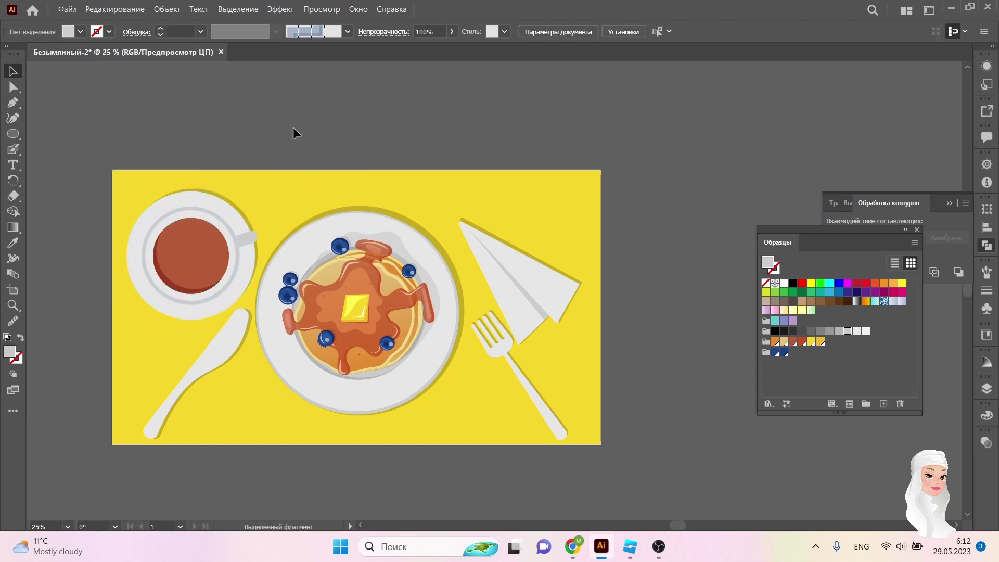
Paint a pale tan foam swirl on the tea with the Blob Brush.
{"action": "left_click", "coordinate": [783, 341]}
{"action": "key", "text": "shift+b"}
{"action": "mouse_move", "coordinate": [206, 232]}
{"action": "left_mouse_down"}
{"action": "mouse_move", "coordinate": [176, 254]}
{"action": "mouse_move", "coordinate": [213, 236]}
{"action": "left_mouse_up"}
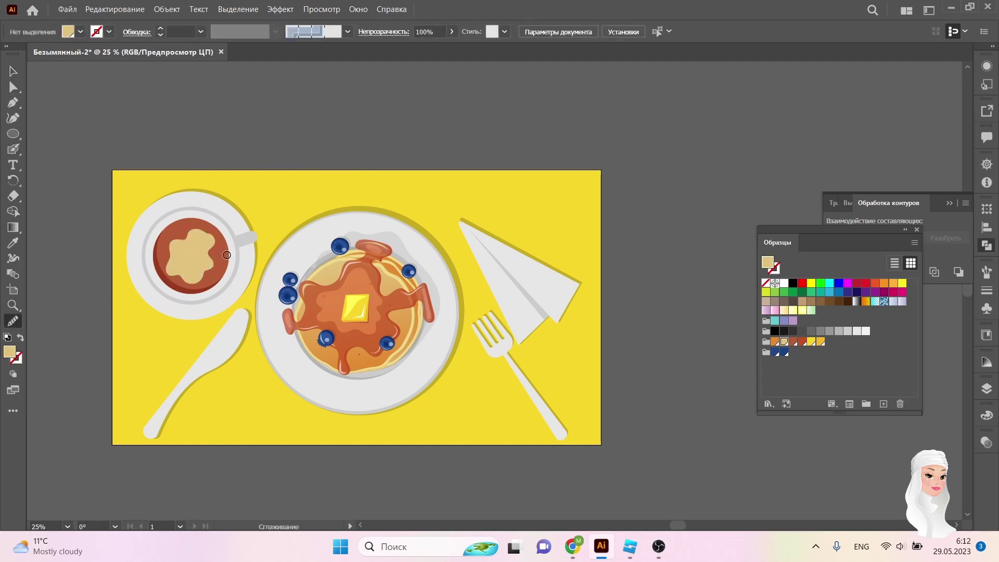